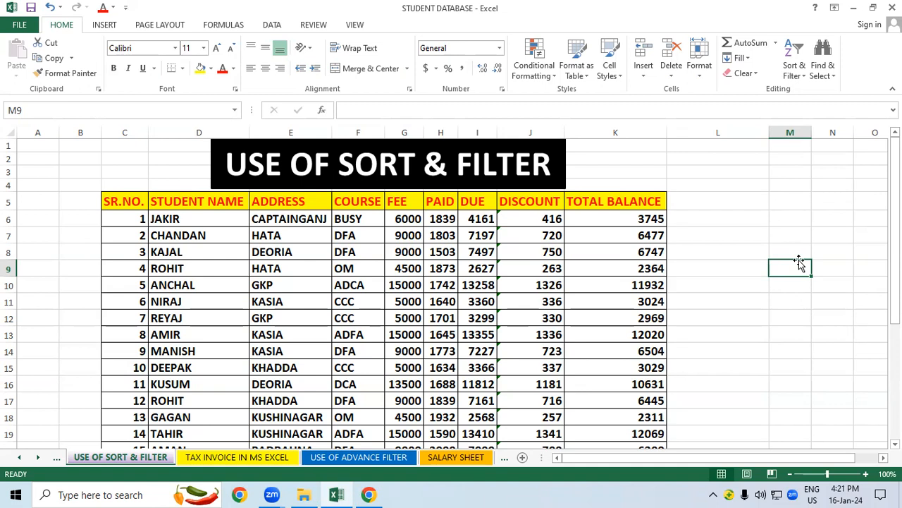
Sort the student table A to Z by the STUDENT NAME column, expanding the selection to the adjacent data
left_click(726, 279)
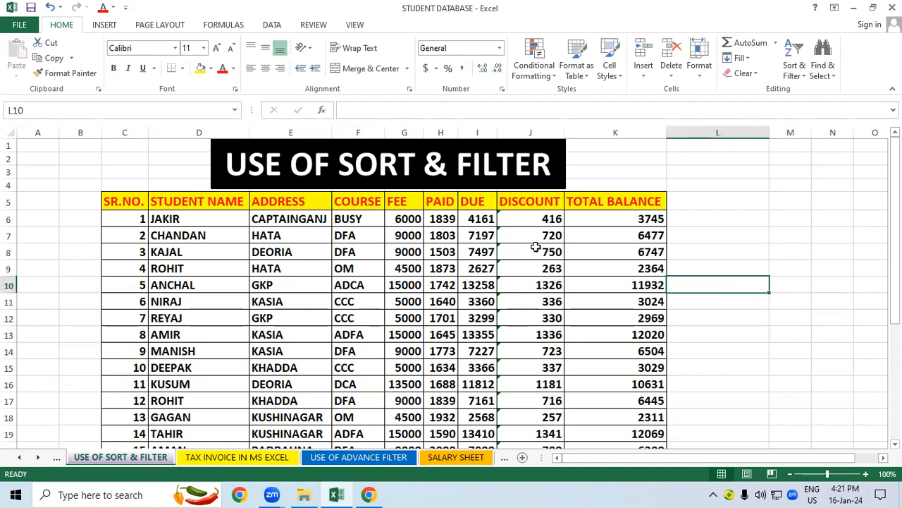
left_click(178, 222)
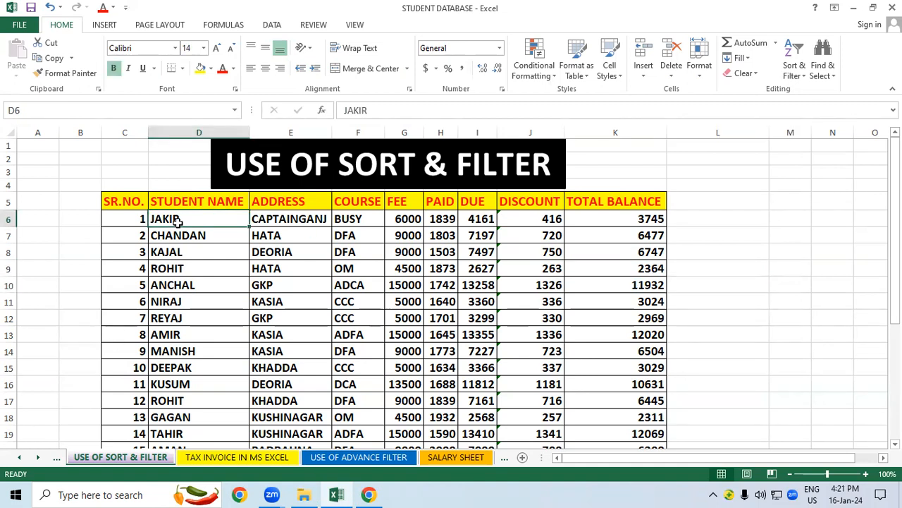
left_click_drag(182, 199, 186, 430)
left_click_drag(895, 399, 895, 283)
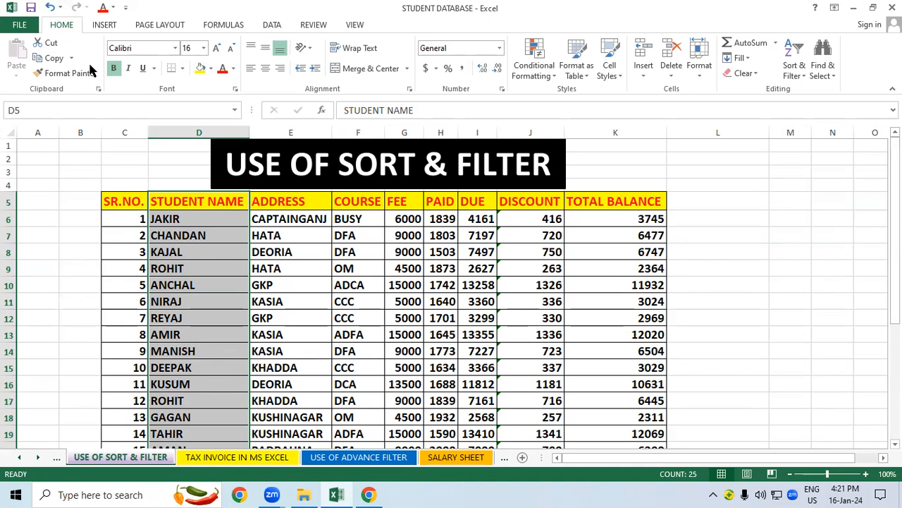
left_click(794, 79)
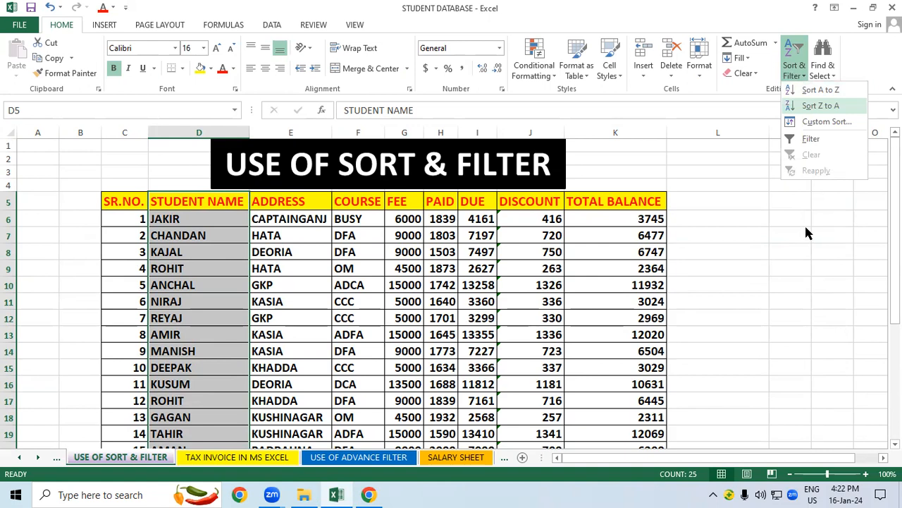
left_click(830, 92)
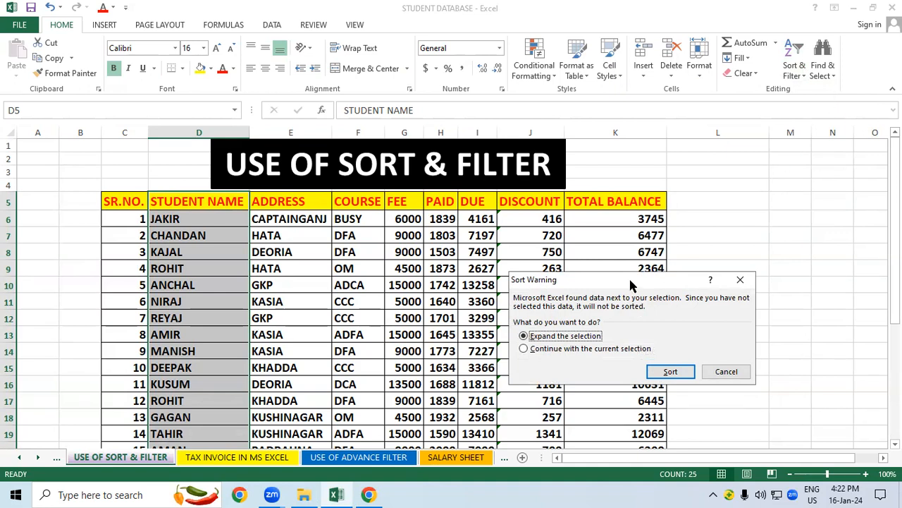
left_click_drag(629, 277, 397, 124)
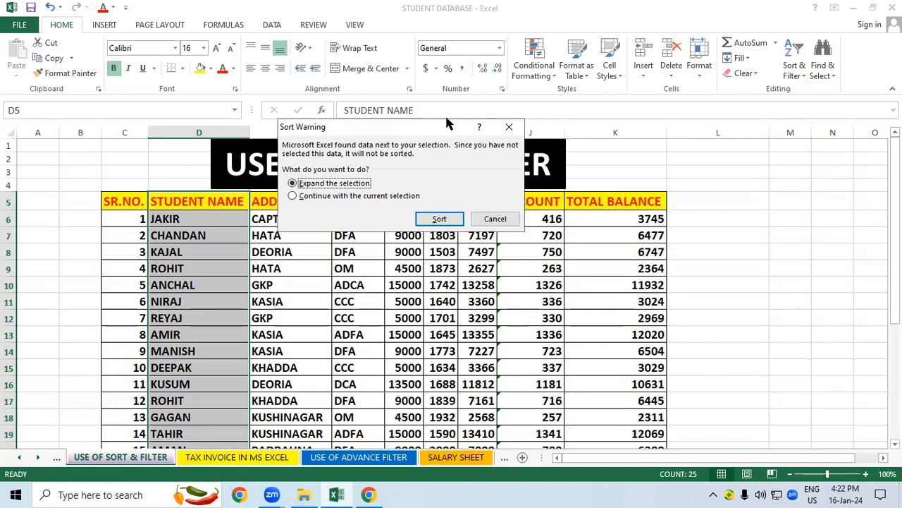
left_click_drag(449, 125, 438, 61)
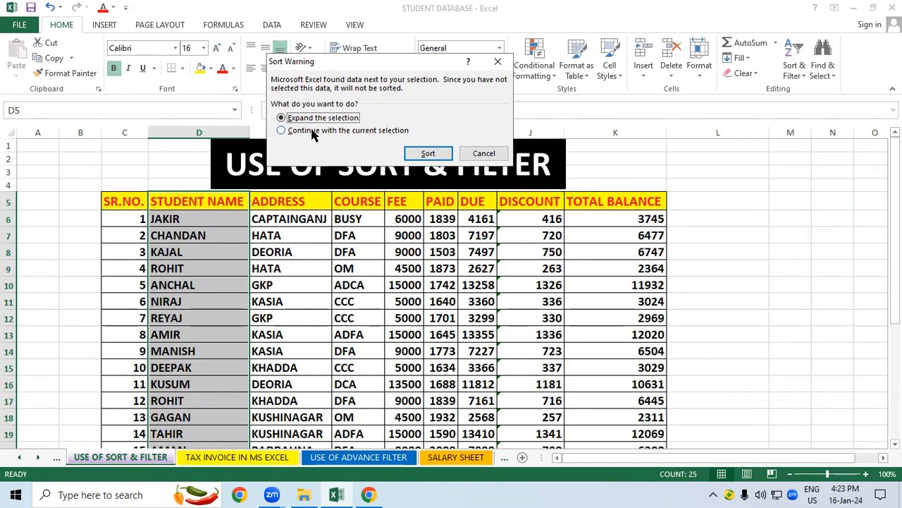
left_click(428, 153)
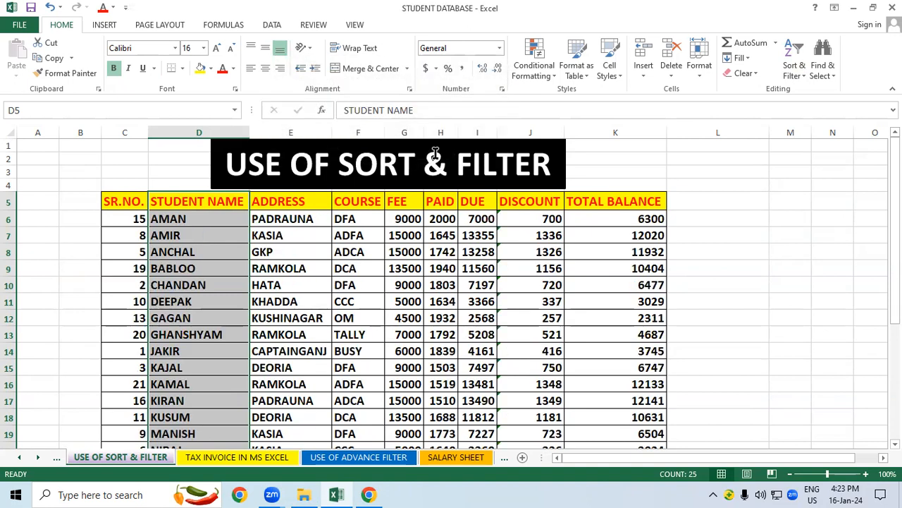
Examine the first rows of the table to check the alphabetical order of the student names and their matching record details
left_click(511, 317)
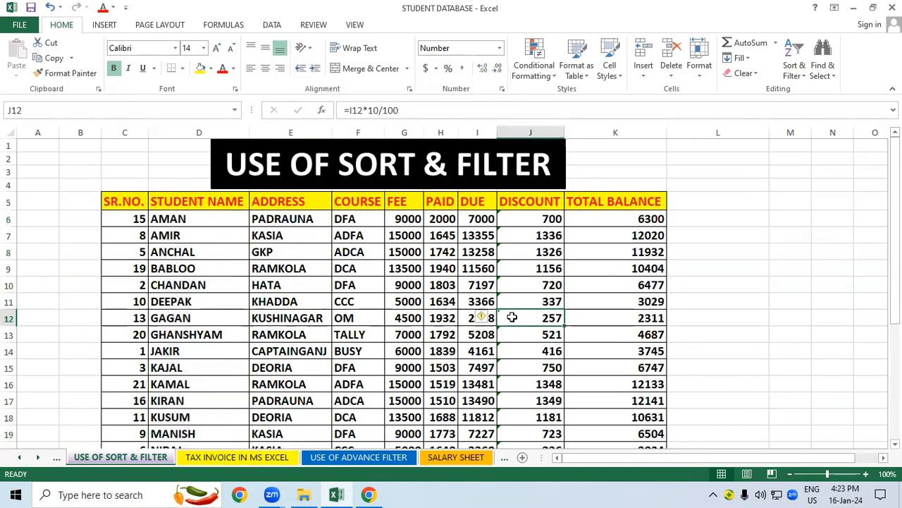
left_click(182, 219)
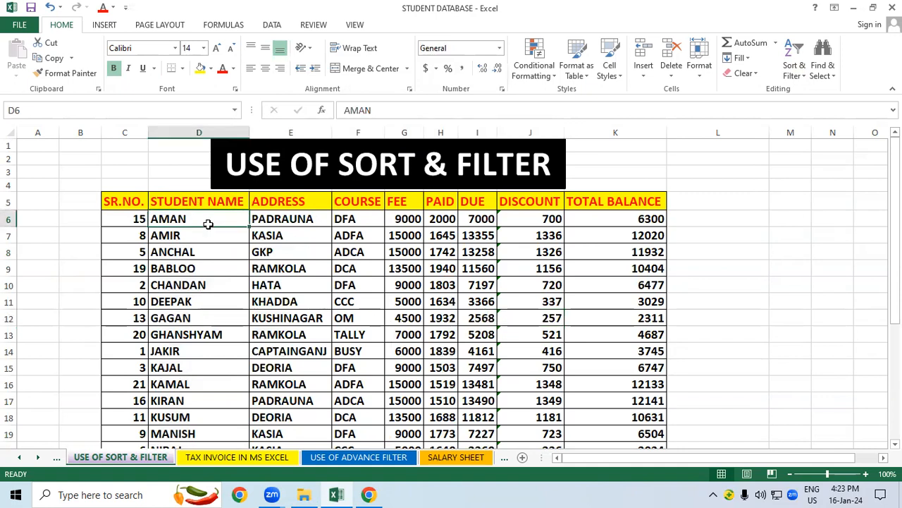
left_click(303, 221)
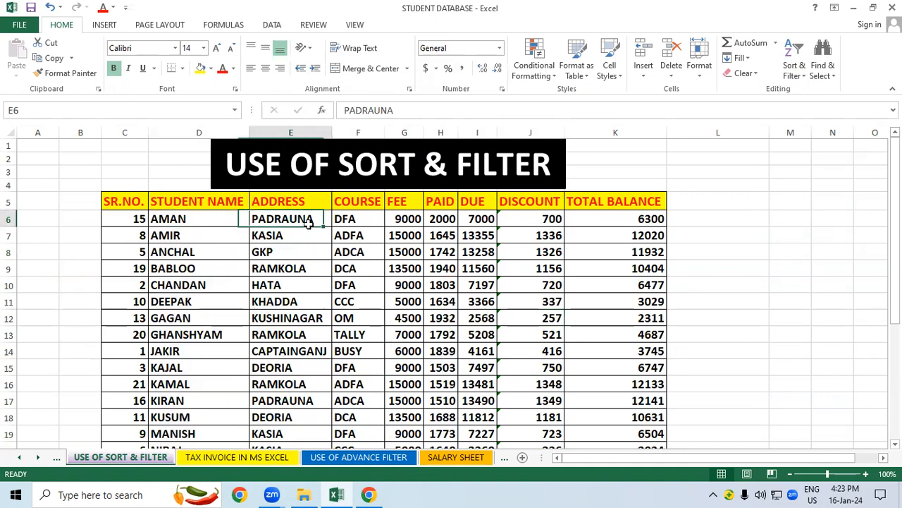
left_click(126, 216)
left_click(196, 282)
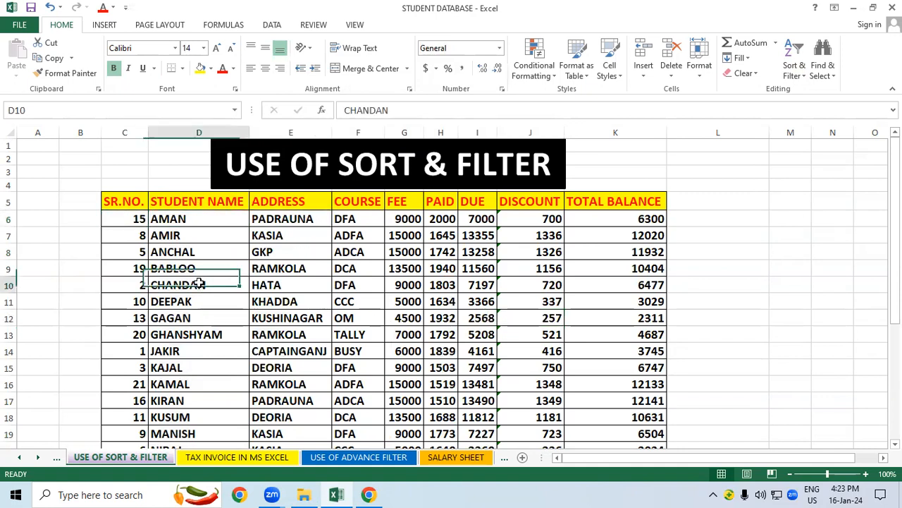
left_click(200, 216)
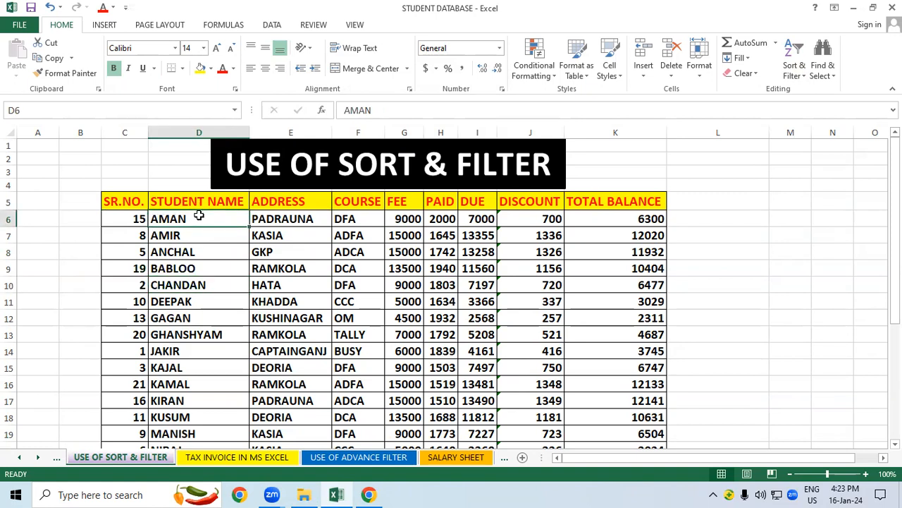
left_click(284, 296)
left_click(209, 219)
left_click(190, 238)
left_click(200, 255)
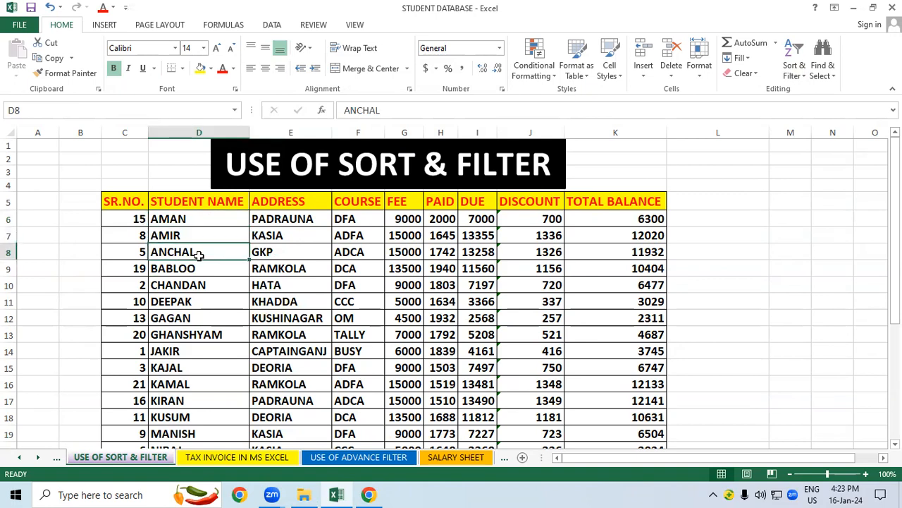
left_click(196, 269)
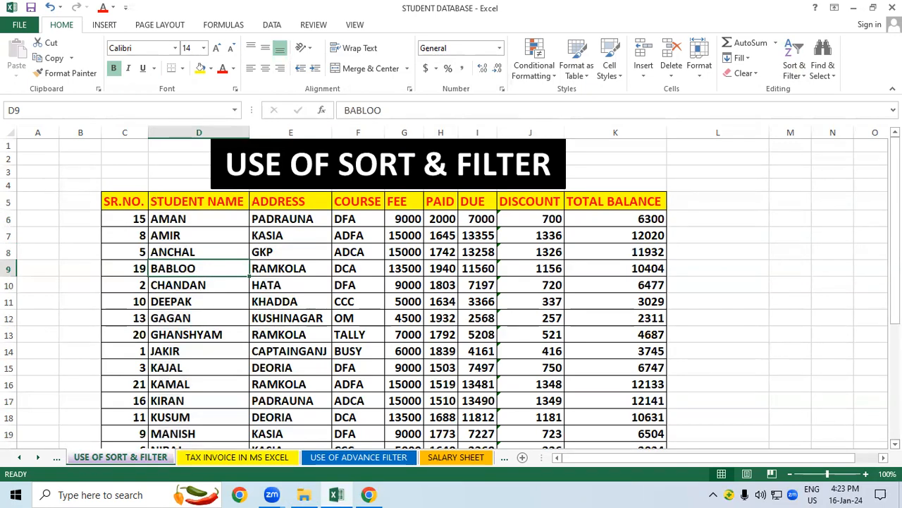
Review the lower rows of the name-sorted table, checking that the record with serial number 1 kept its address and course
left_click(894, 444)
left_click(895, 443)
left_click(895, 443)
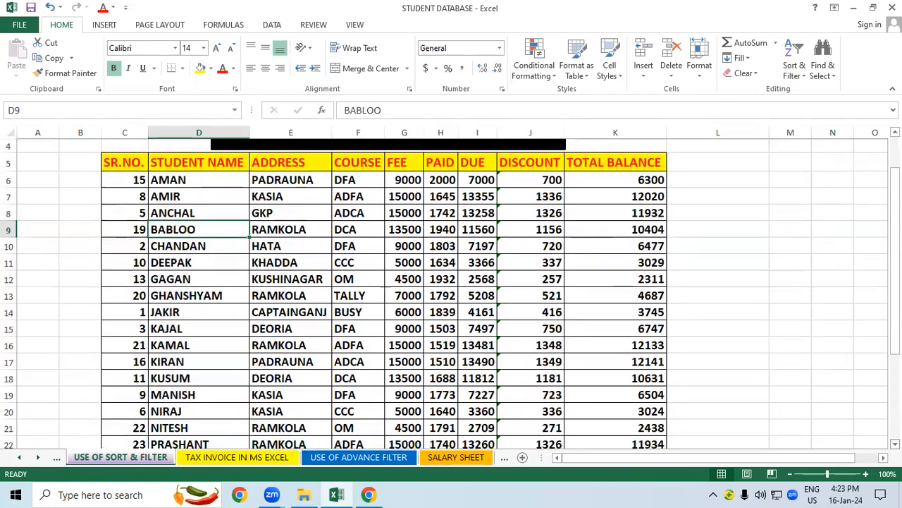
left_click(895, 444)
left_click(895, 443)
left_click_drag(127, 281, 358, 279)
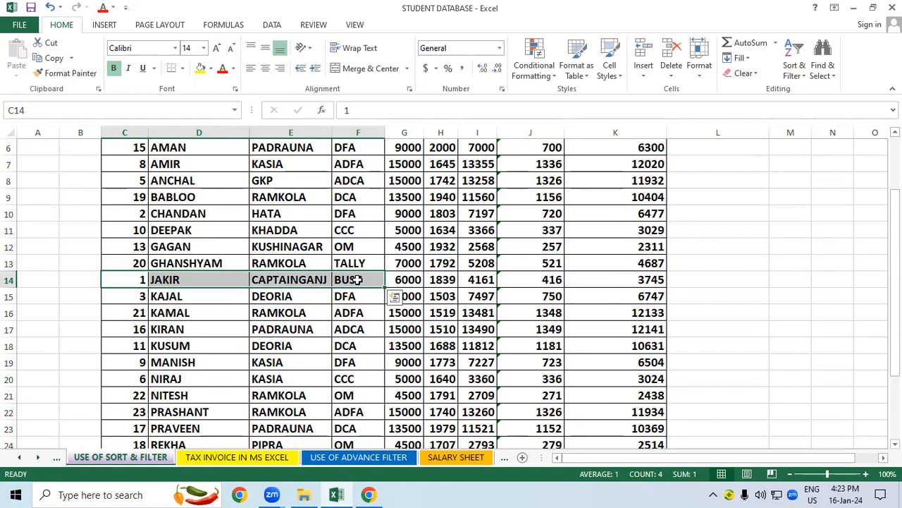
left_click(541, 362)
left_click_drag(894, 374, 894, 327)
Compare the fee, due and course values with the alphabetically ordered names in rows 6 to 16
left_click(413, 351)
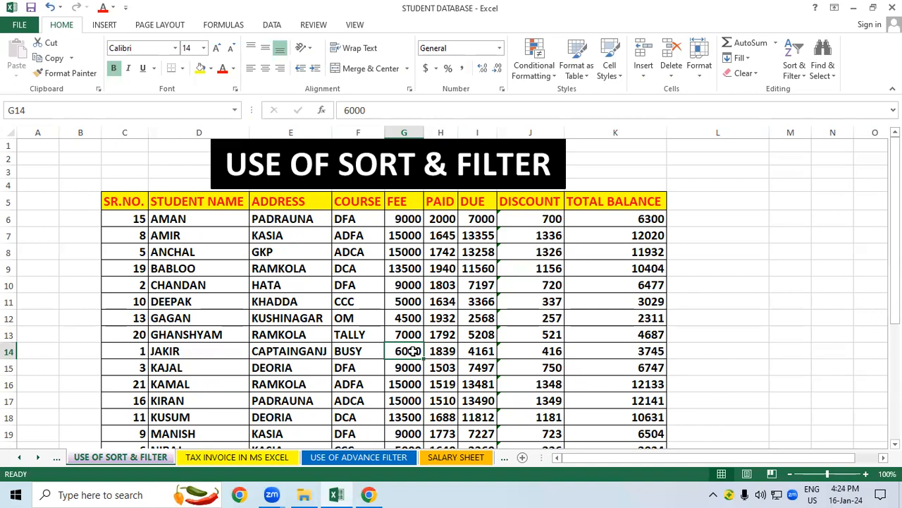
left_click(476, 353)
left_click_drag(204, 220, 203, 270)
left_click(351, 385)
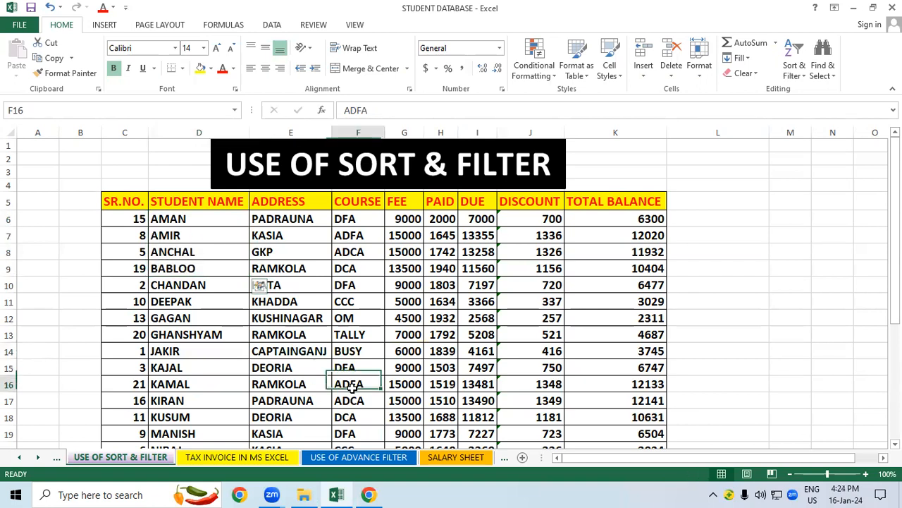
left_click(202, 268)
left_click(203, 285)
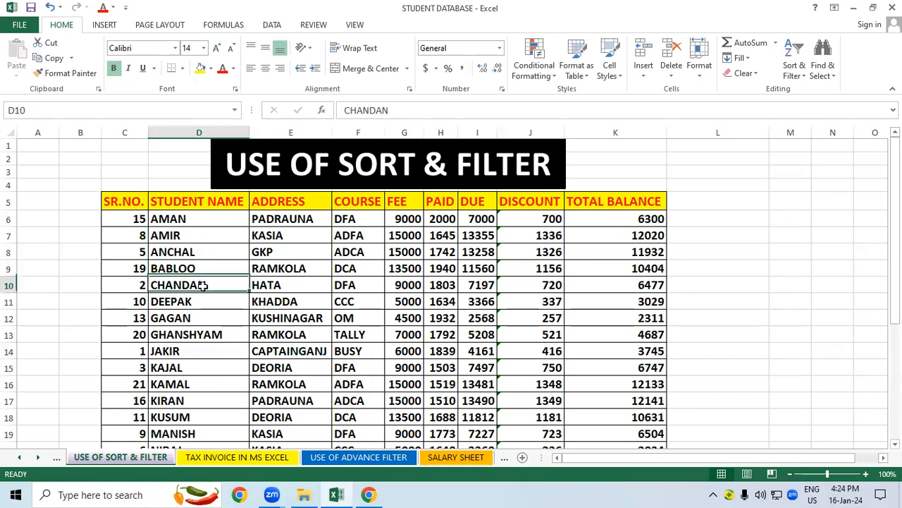
left_click(210, 303)
left_click(399, 315)
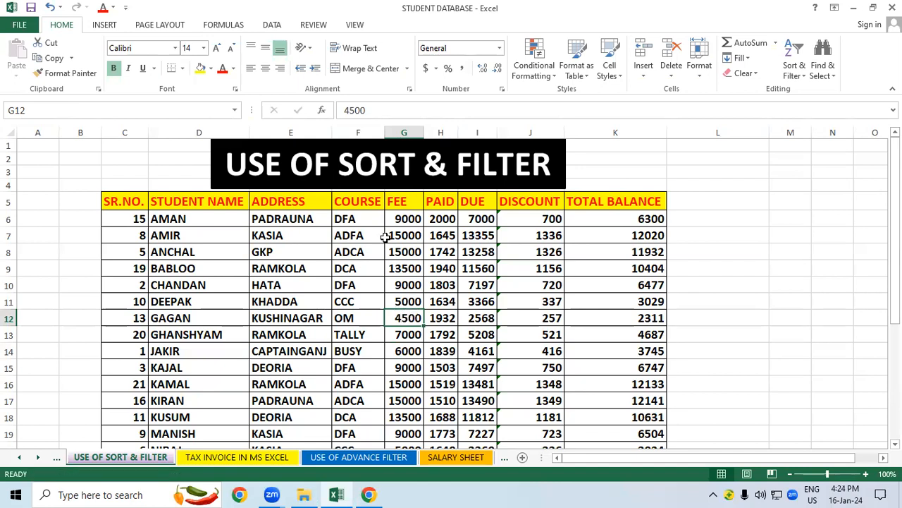
Sort the student table A to Z by the ADDRESS column, expanding the selection to the adjacent data
left_click(286, 203)
left_click_drag(286, 219, 291, 425)
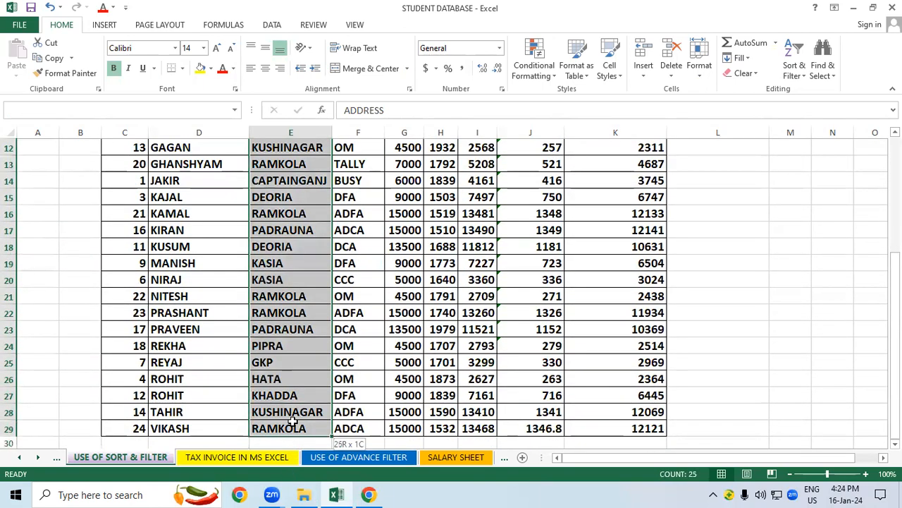
scroll(549, 372, "up", 3)
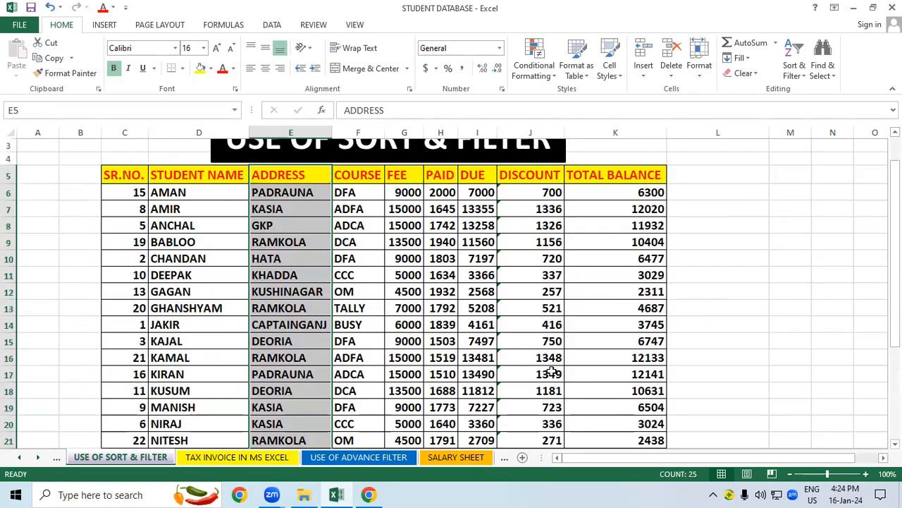
scroll(550, 372, "down", 1)
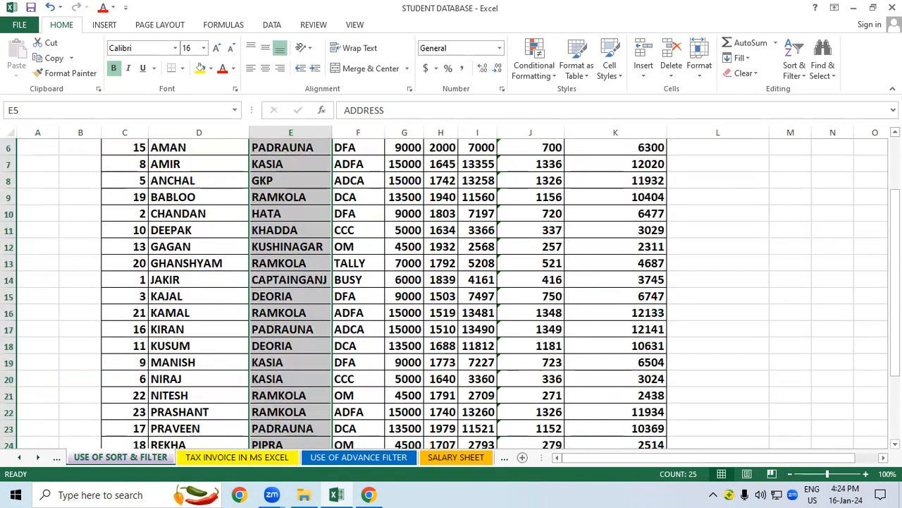
left_click_drag(896, 318, 895, 264)
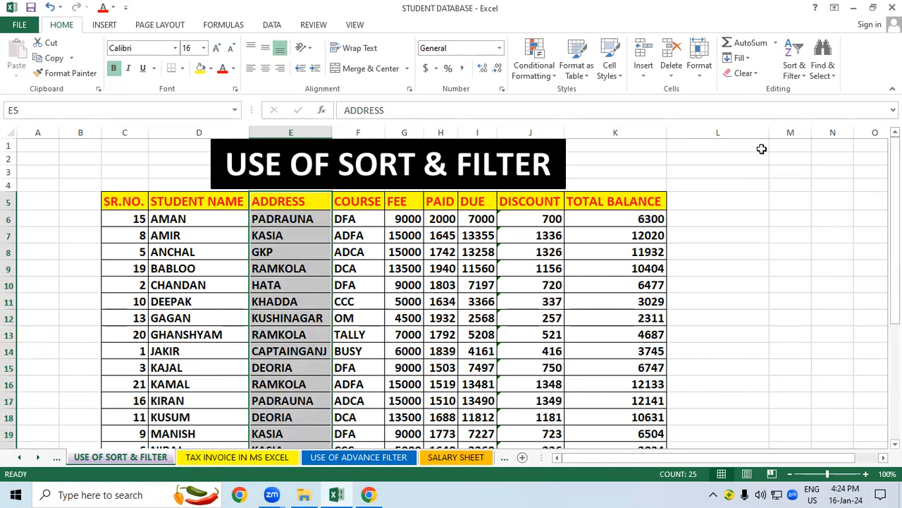
left_click(801, 62)
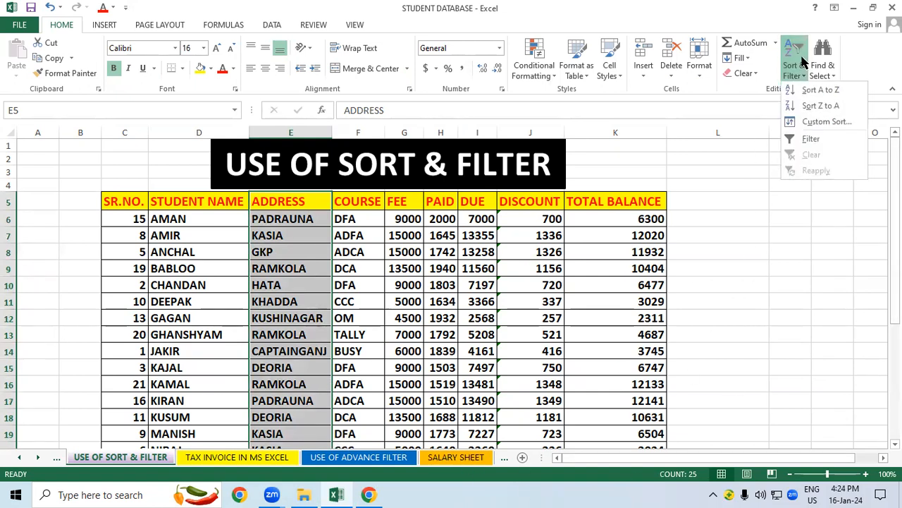
left_click(825, 91)
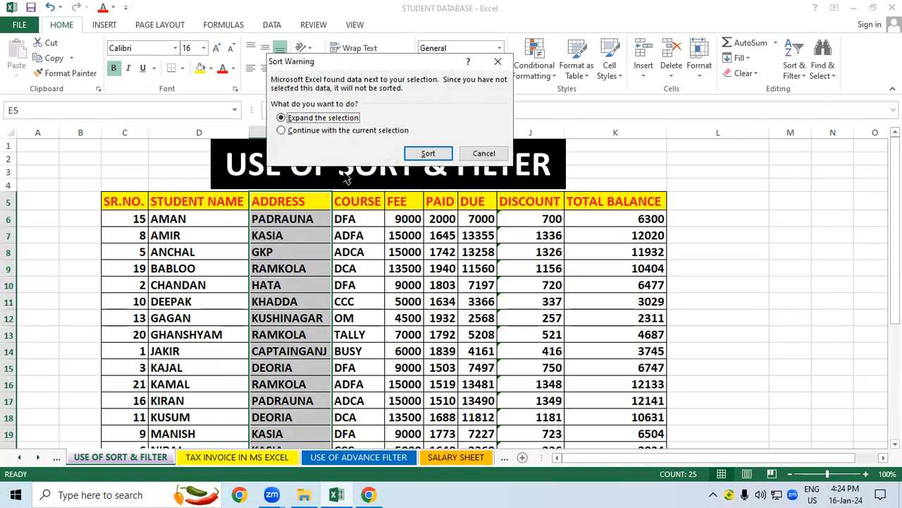
left_click(430, 154)
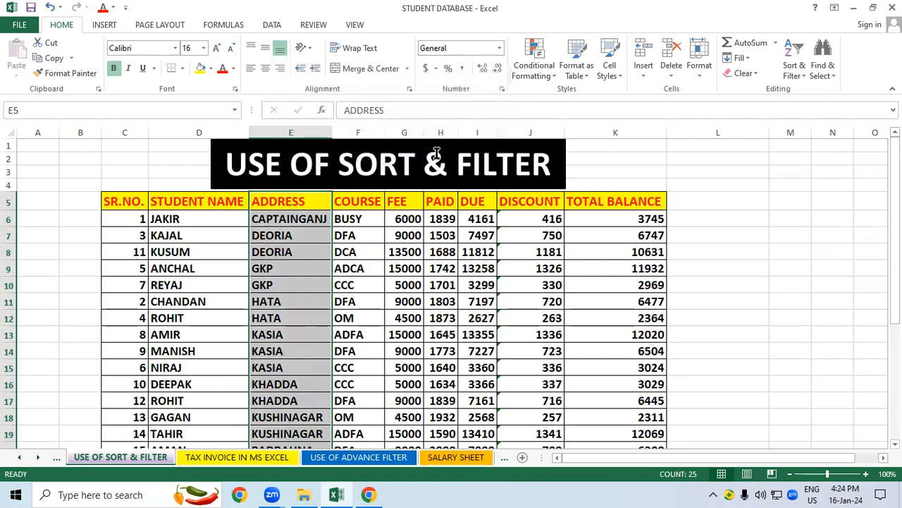
Examine how the records are ordered and grouped by address, from CAPTAINGANJ down to the RAMKOLA rows
left_click(741, 316)
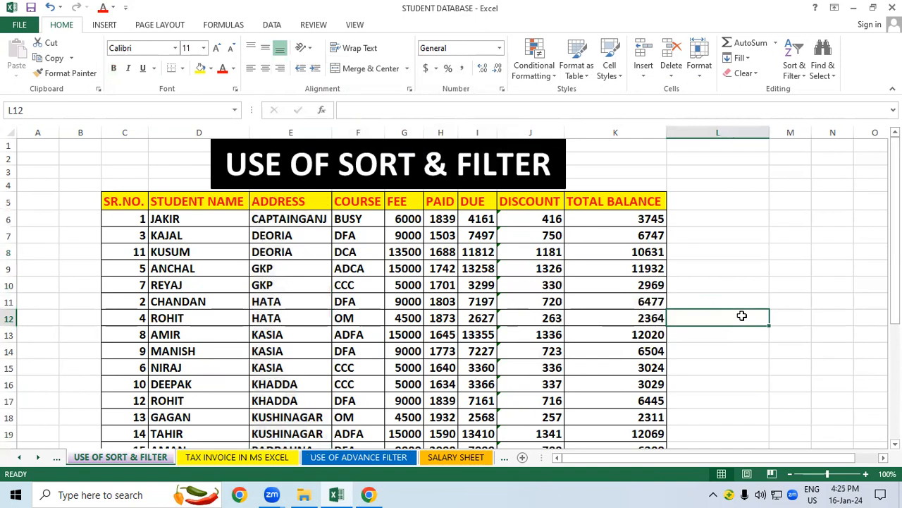
left_click(275, 218)
left_click(275, 240)
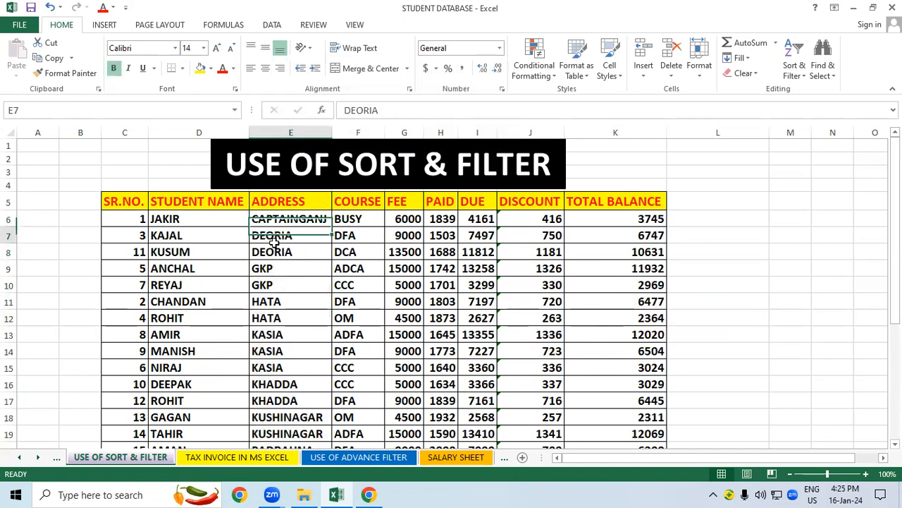
left_click(277, 275)
left_click(415, 268)
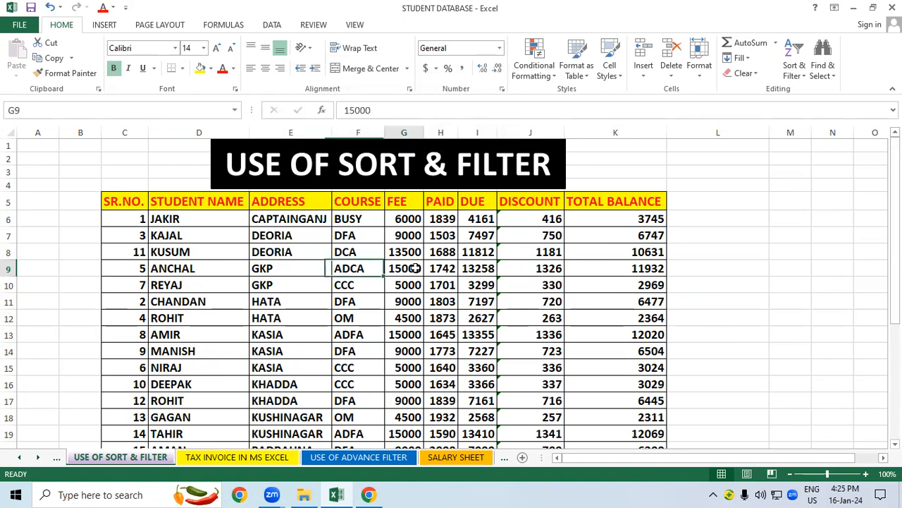
left_click(284, 219)
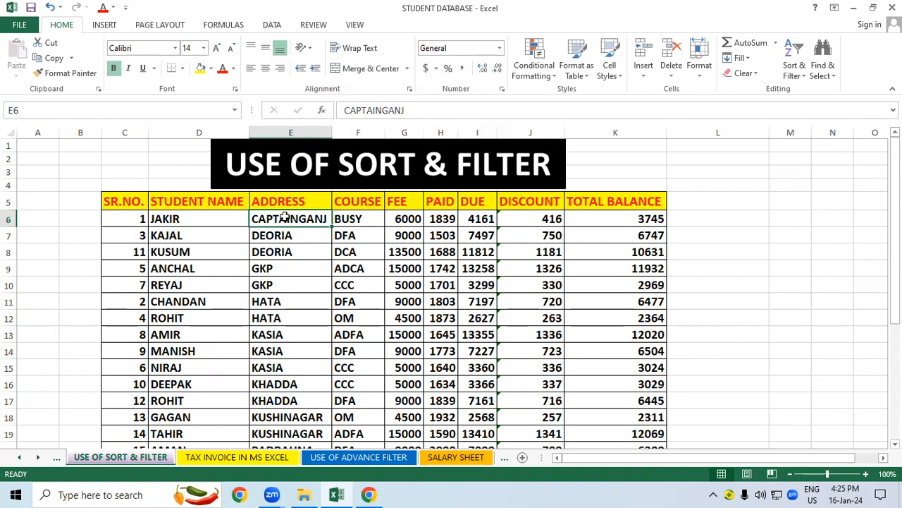
left_click_drag(294, 237, 295, 313)
scroll(295, 313, "down", 1)
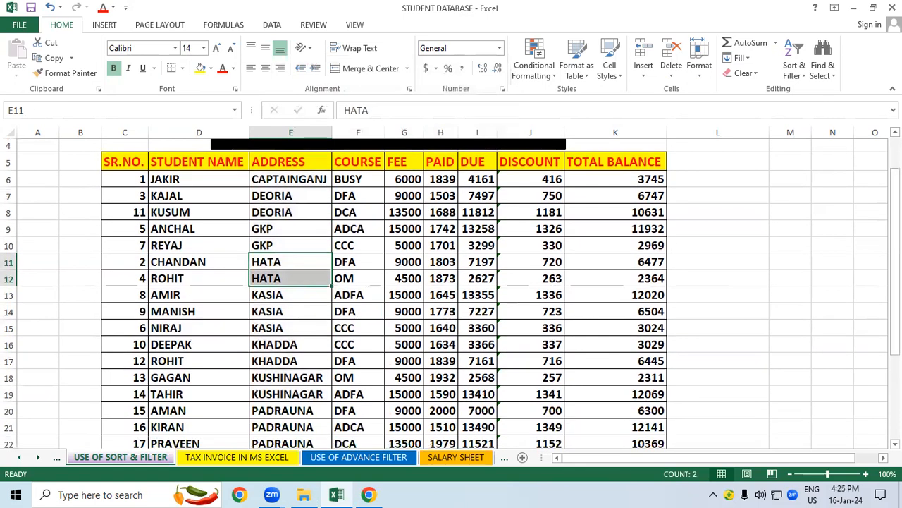
left_click_drag(895, 283, 895, 336)
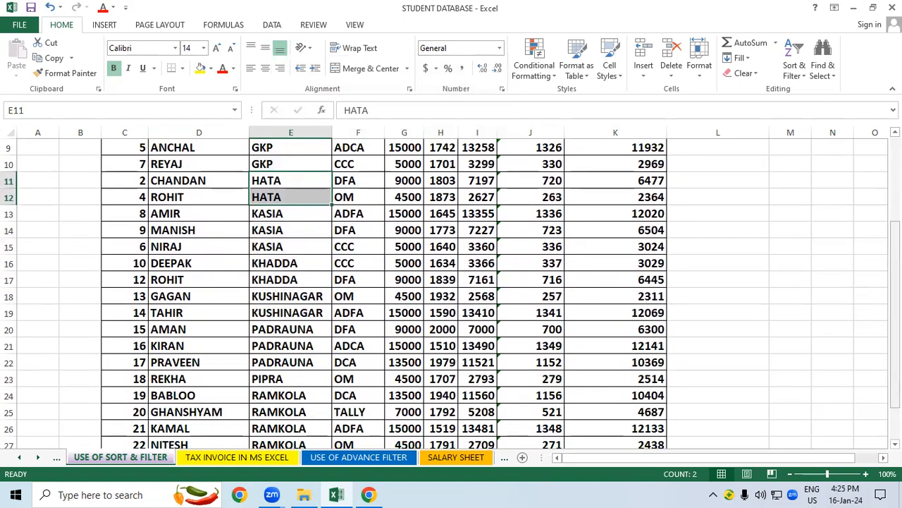
left_click_drag(272, 296, 146, 303)
left_click_drag(261, 330, 134, 359)
left_click_drag(256, 397, 174, 403)
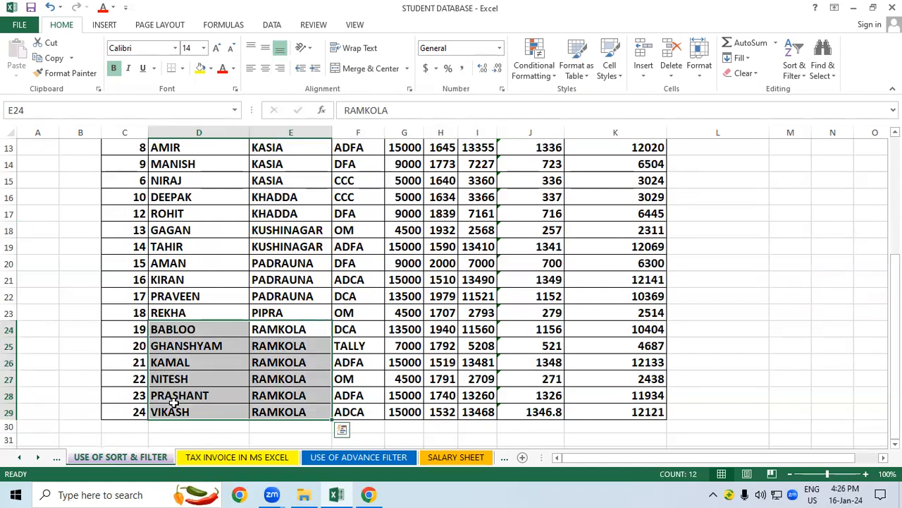
Undo the last sort by the ADDRESS column
scroll(781, 242, "up", 4)
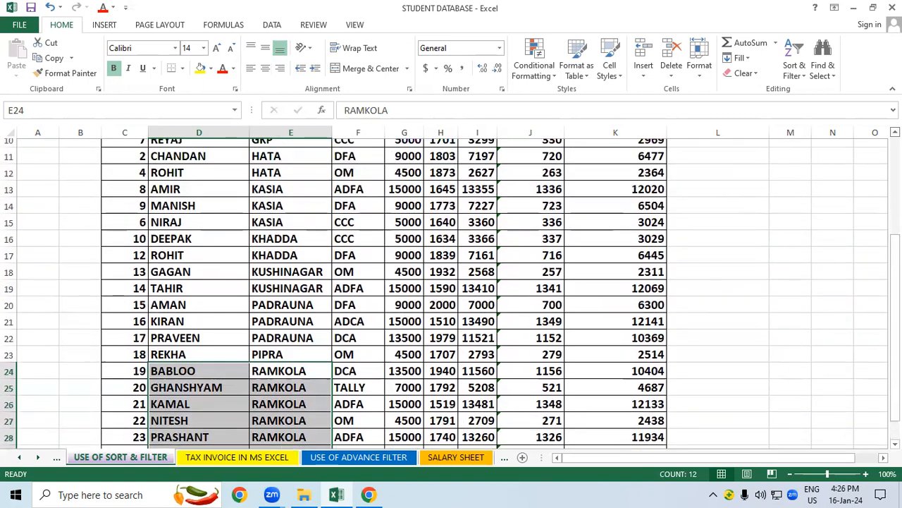
left_click(736, 288)
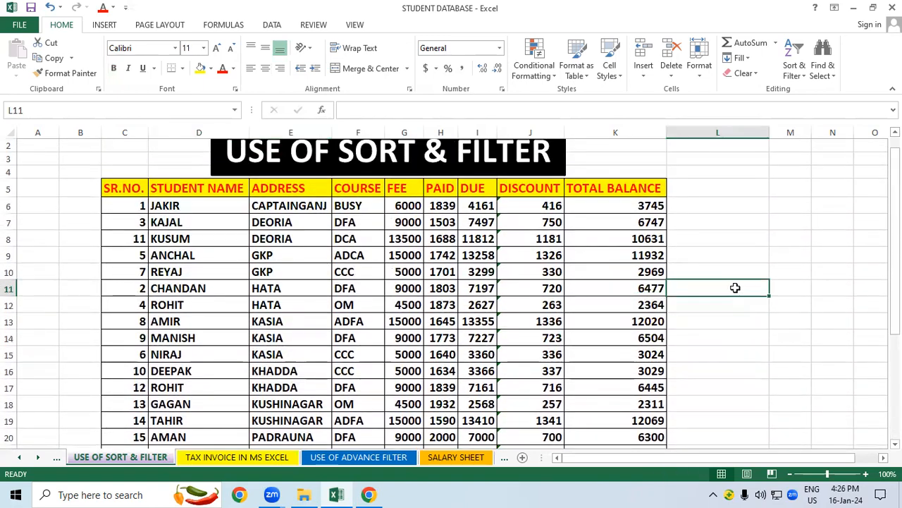
key("ctrl+z")
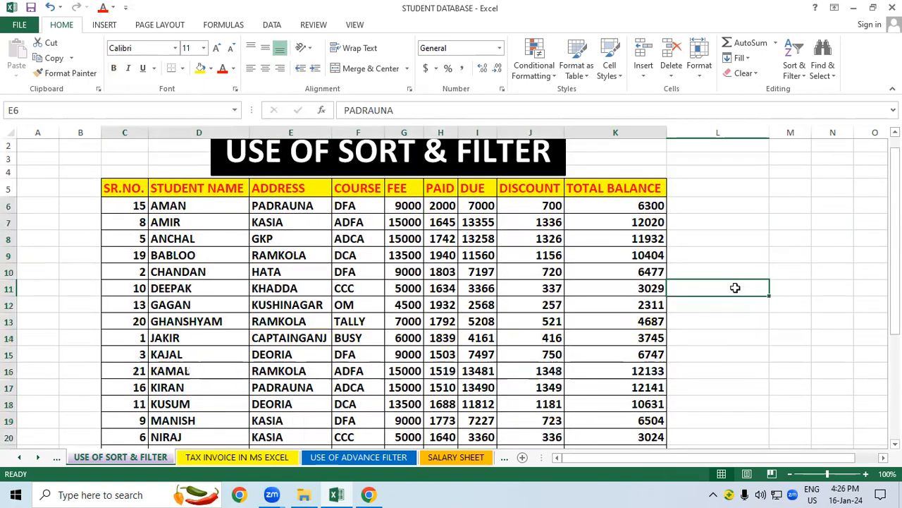
left_click(736, 287)
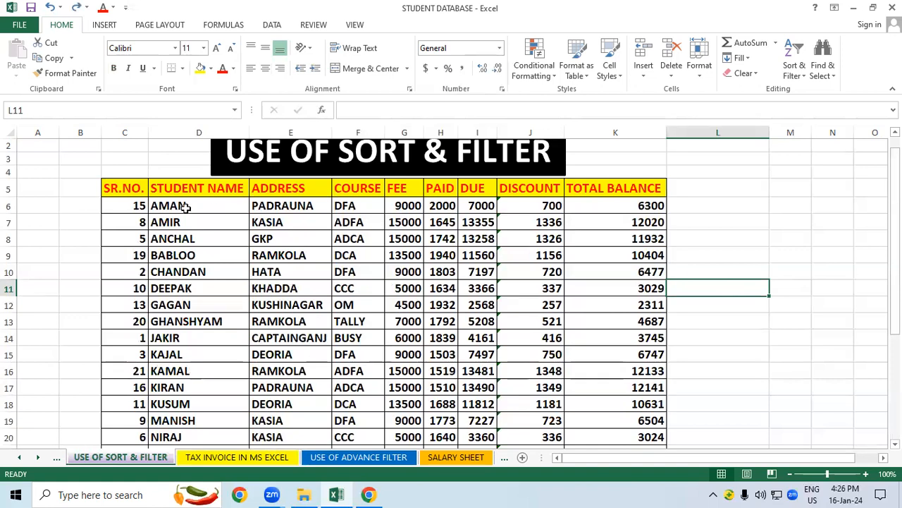
Turn on filtering for the whole student table, from the SR.NO. header to the last TOTAL BALANCE row
left_click_drag(127, 184, 636, 411)
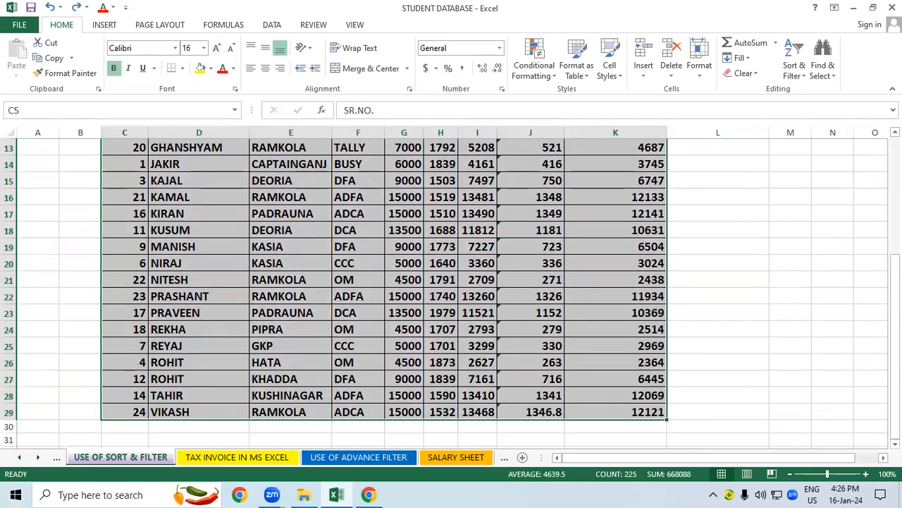
left_click_drag(895, 339, 878, 185)
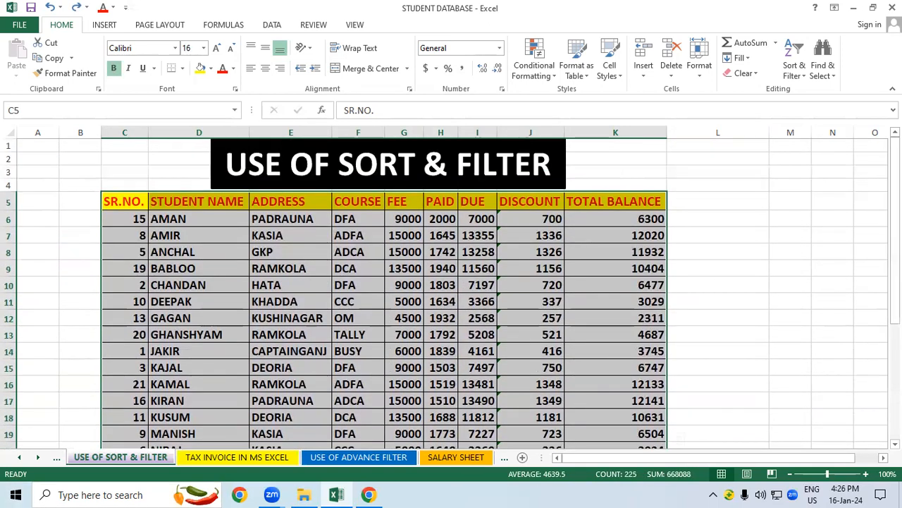
left_click(795, 70)
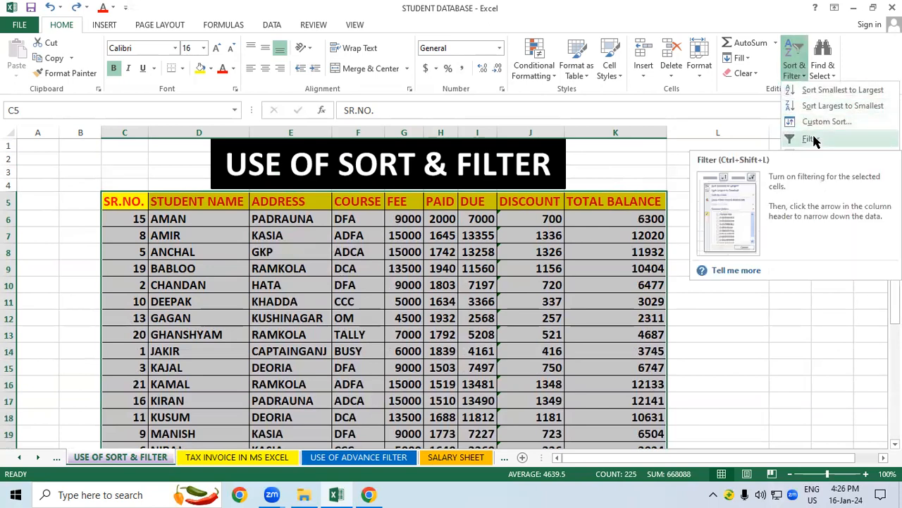
left_click(755, 368)
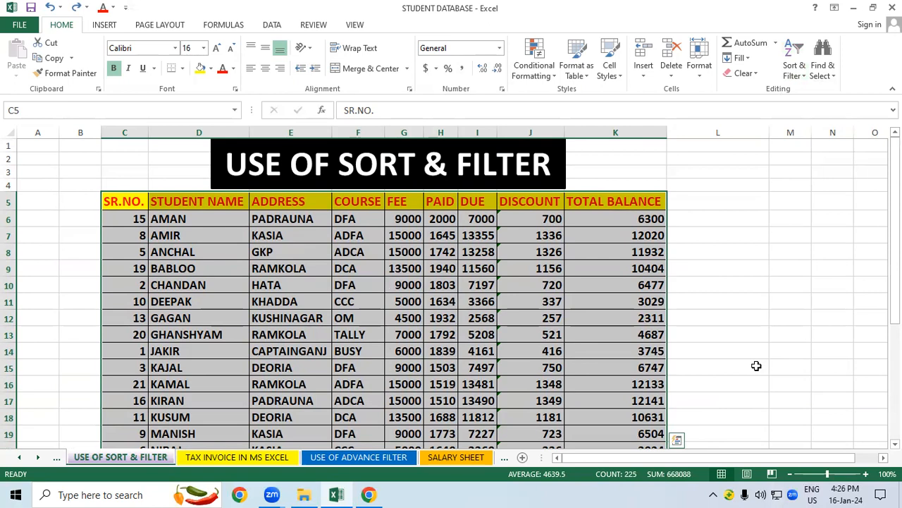
key("ctrl+shift+l")
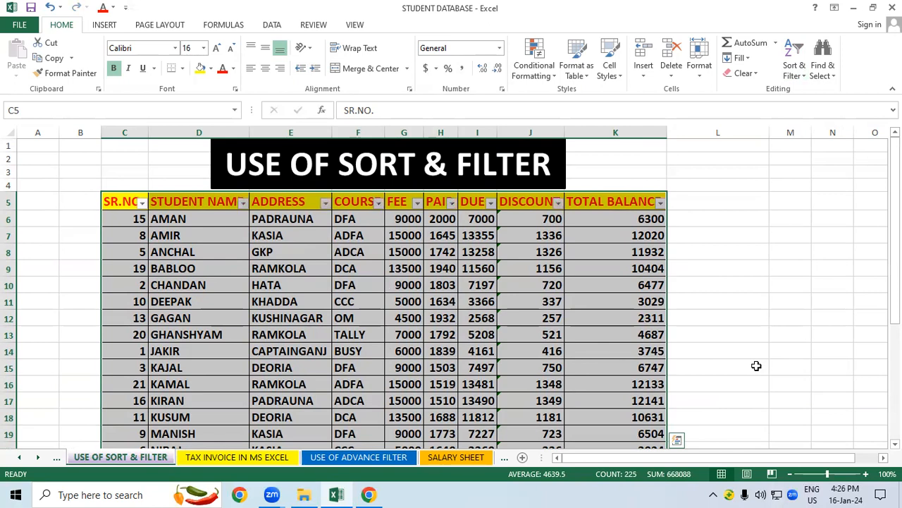
left_click(756, 366)
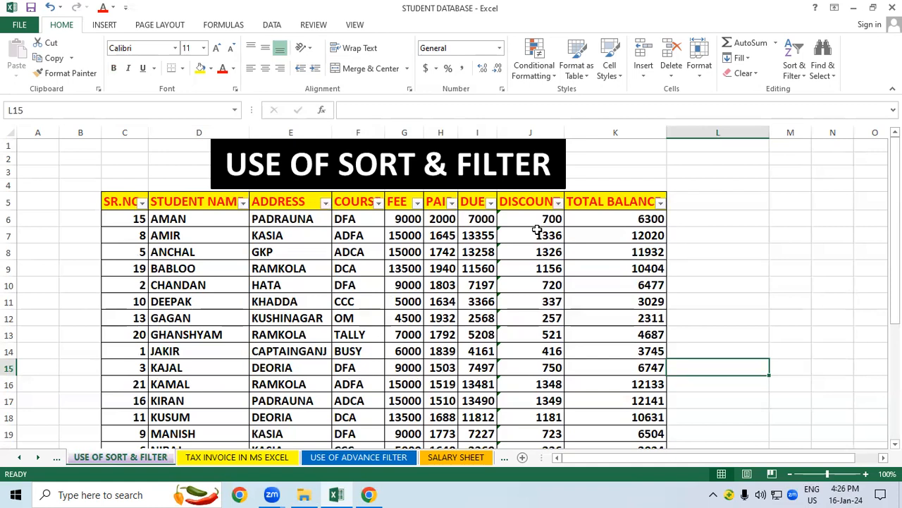
left_click(533, 321)
left_click_drag(292, 210, 289, 438)
left_click(477, 367)
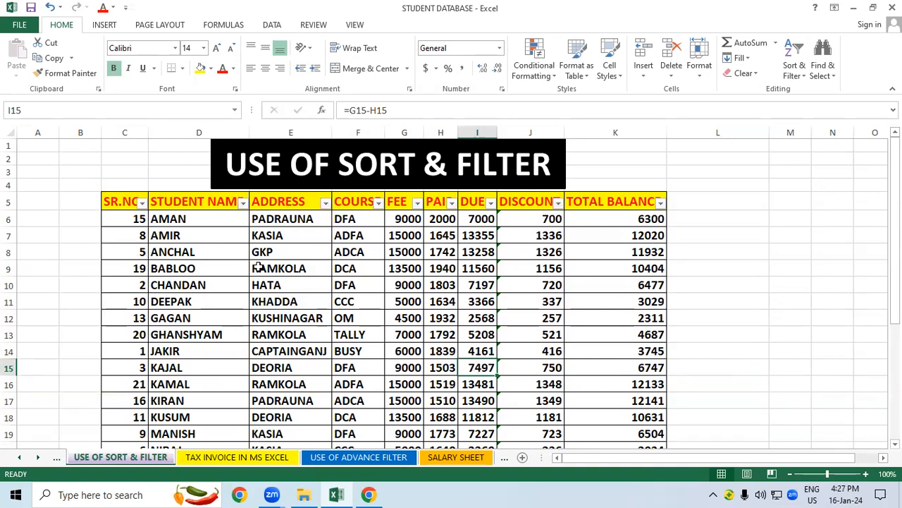
left_click_drag(277, 251, 342, 352)
left_click(441, 350)
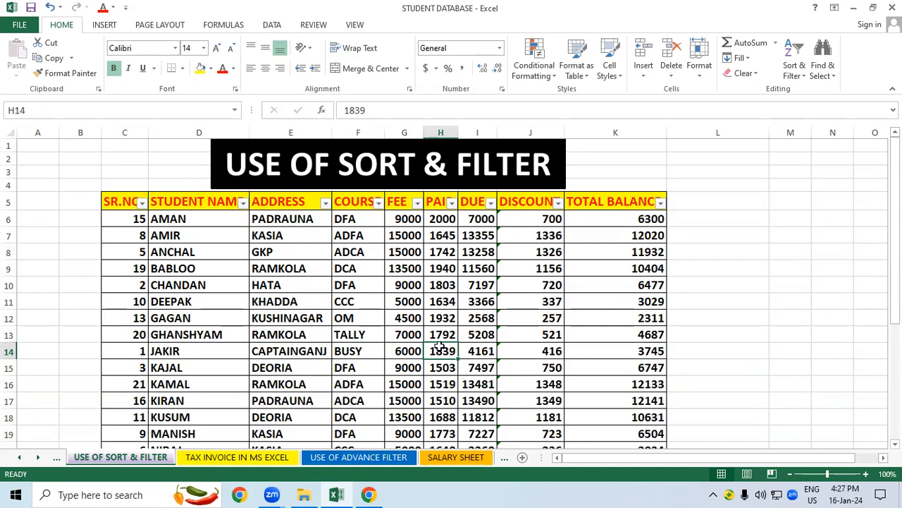
left_click(307, 301)
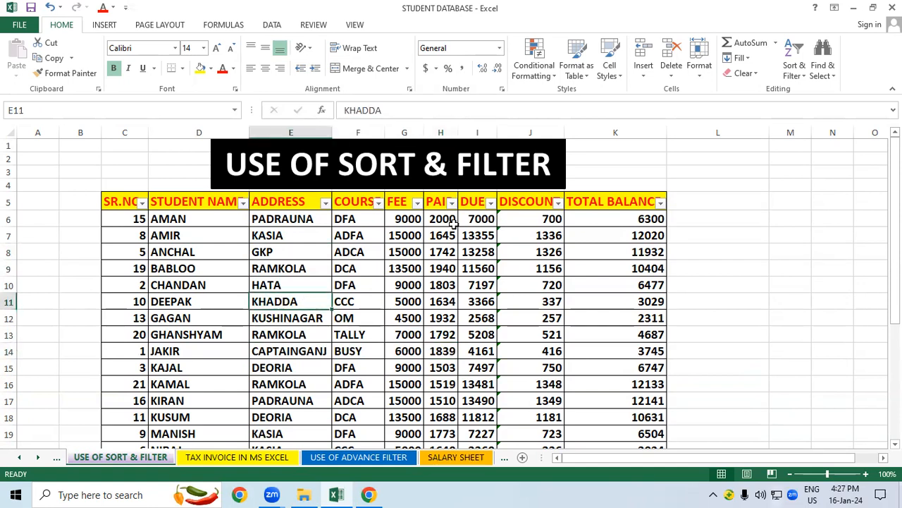
Filter the ADDRESS column to show only the RAMKOLA records
left_click(325, 203)
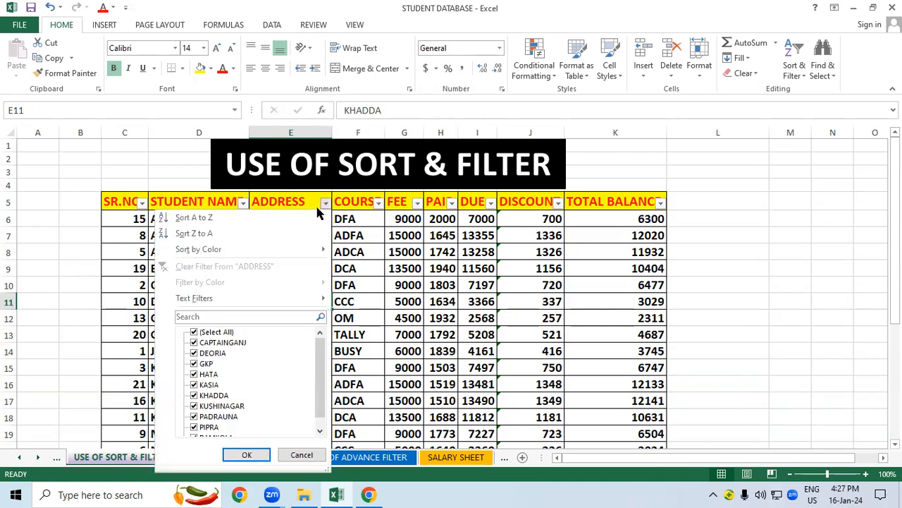
left_click(194, 332)
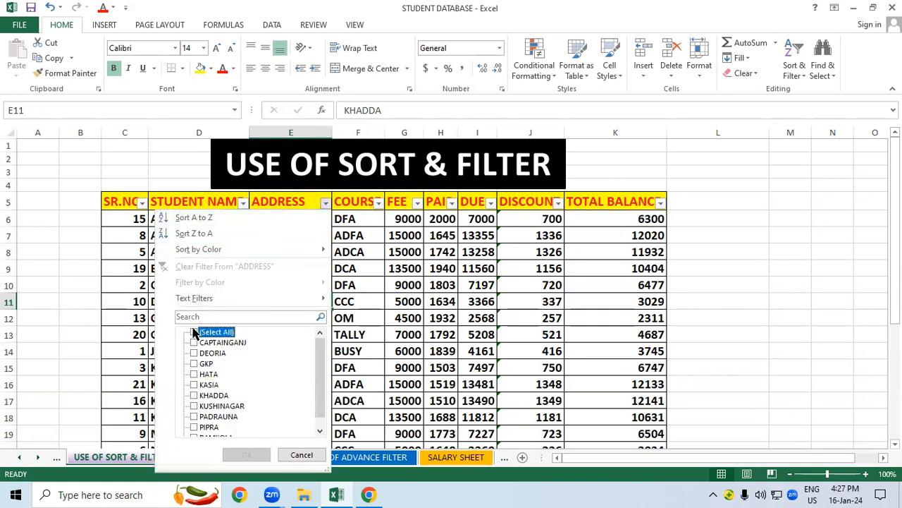
scroll(203, 420, "down", 1)
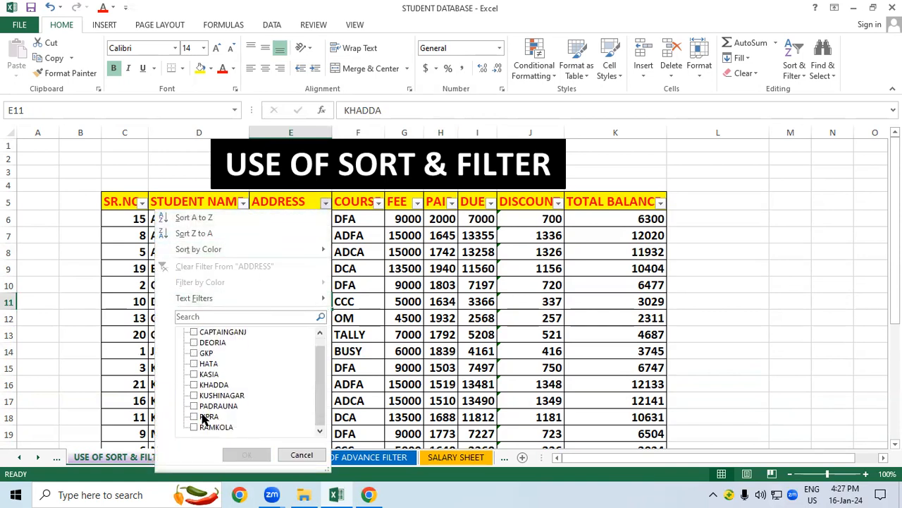
left_click(195, 426)
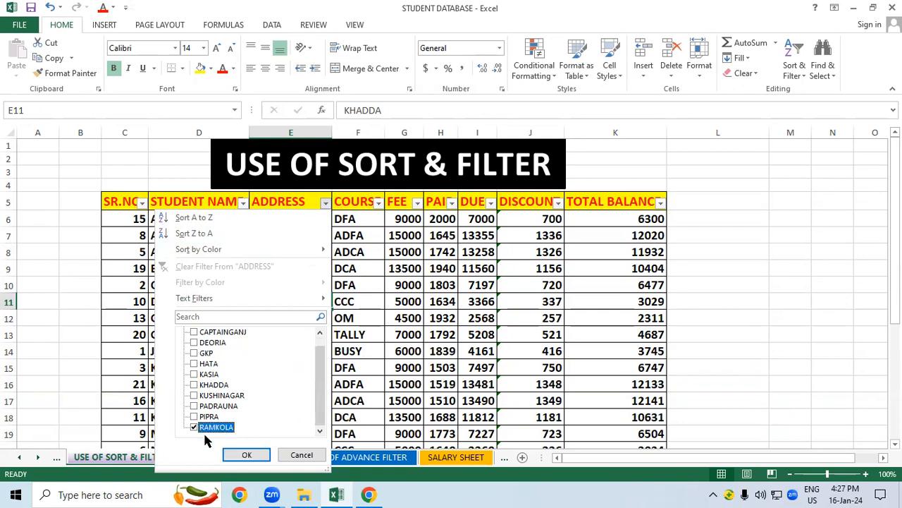
left_click(246, 455)
left_click(638, 339)
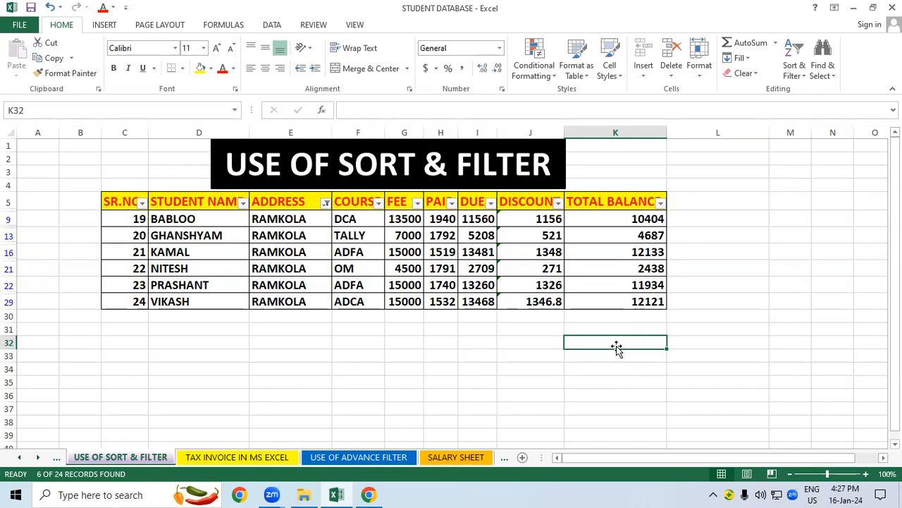
Reselect all addresses in the ADDRESS filter to bring back the records hidden by the RAMKOLA filter
left_click(326, 203)
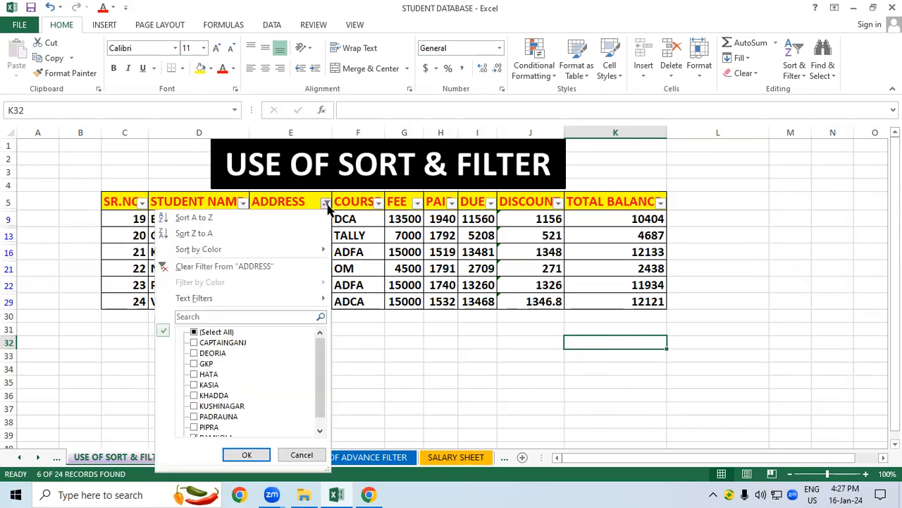
left_click(192, 332)
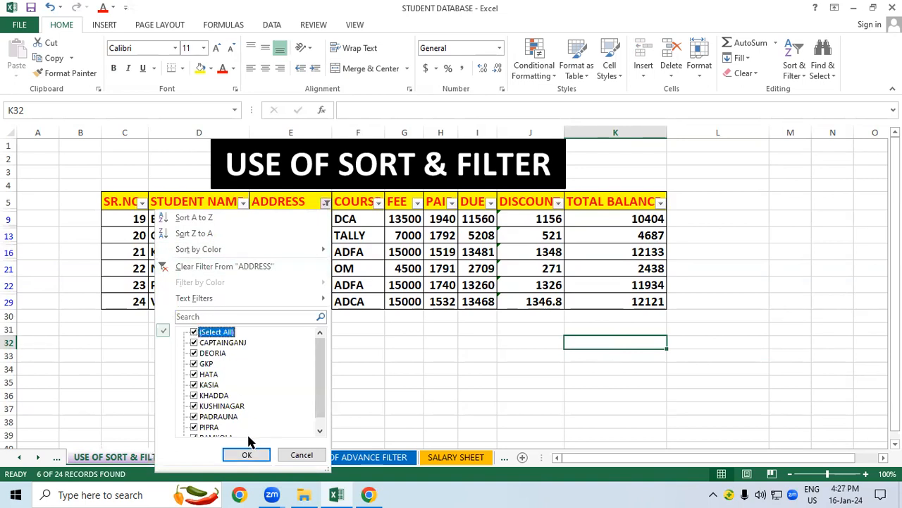
left_click(247, 455)
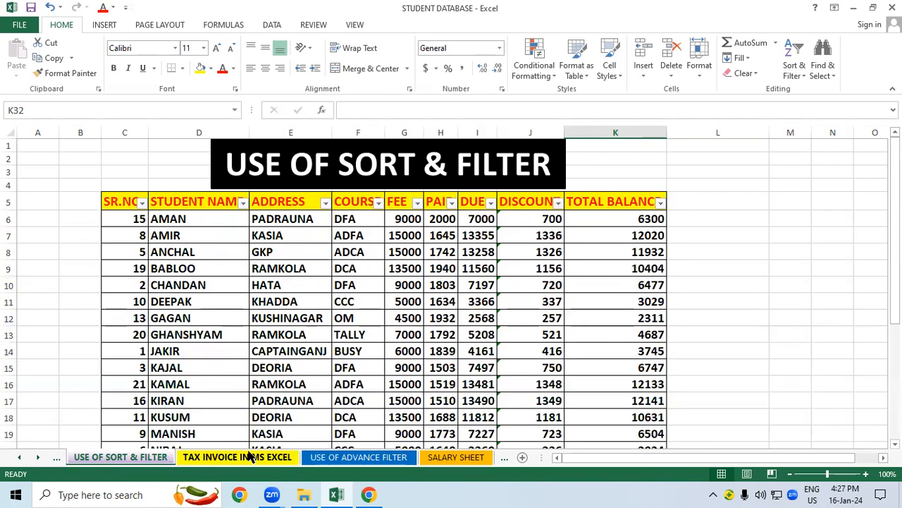
left_click(750, 351)
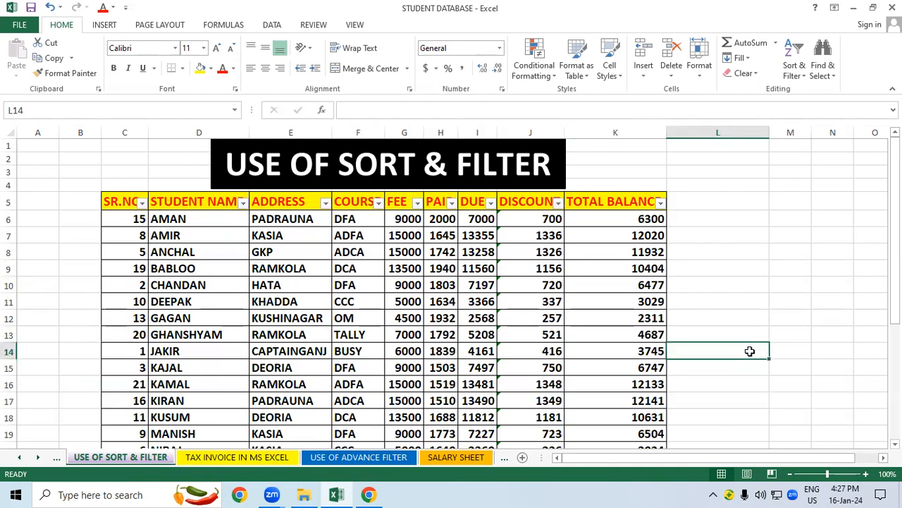
Filter the ADDRESS column to show only the PADRAUNA records
left_click(325, 206)
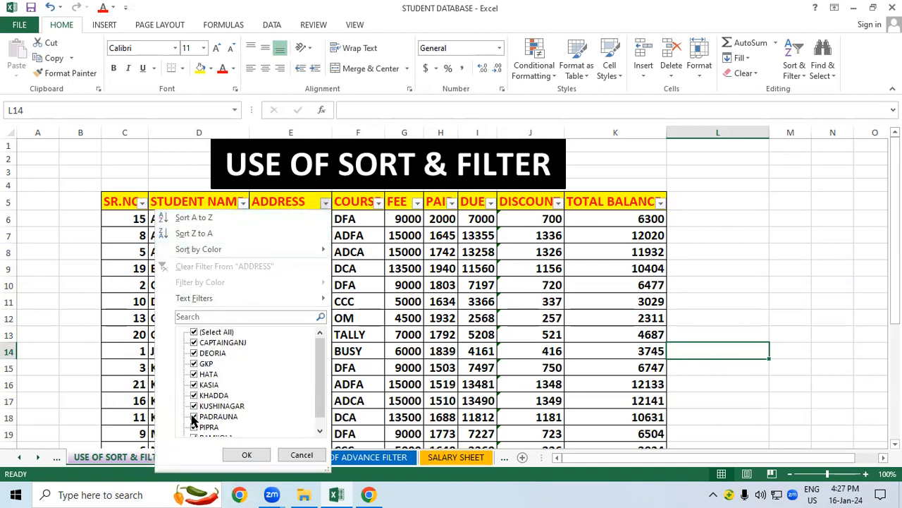
left_click(194, 332)
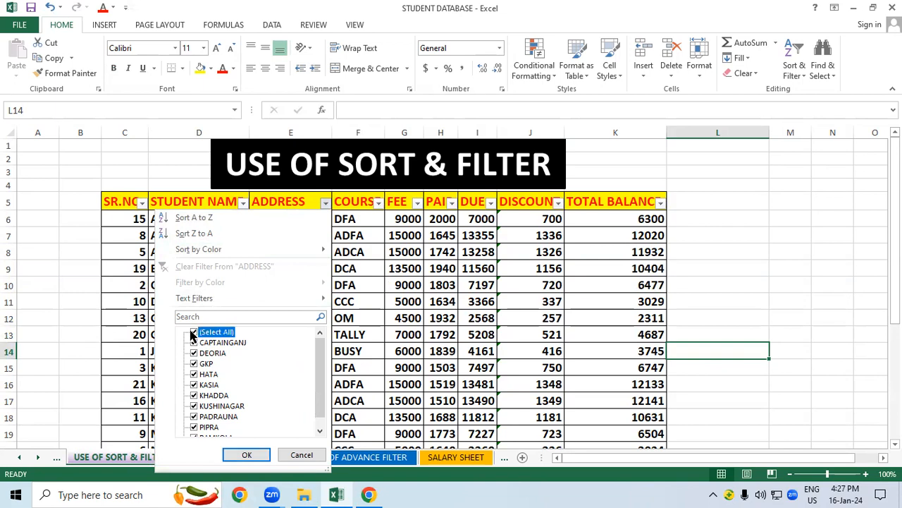
left_click(194, 416)
left_click(247, 455)
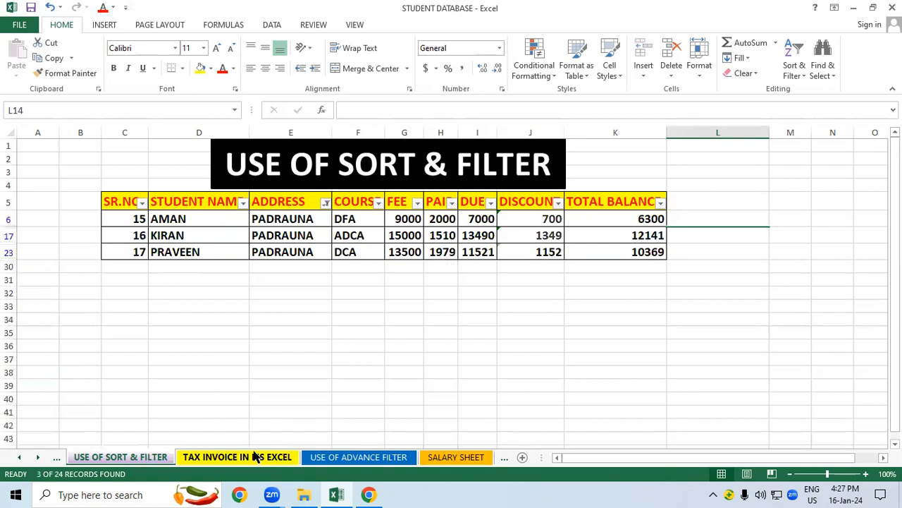
Examine the student names in the records filtered to PADRAUNA
left_click(310, 383)
left_click_drag(198, 220, 276, 263)
left_click(256, 293)
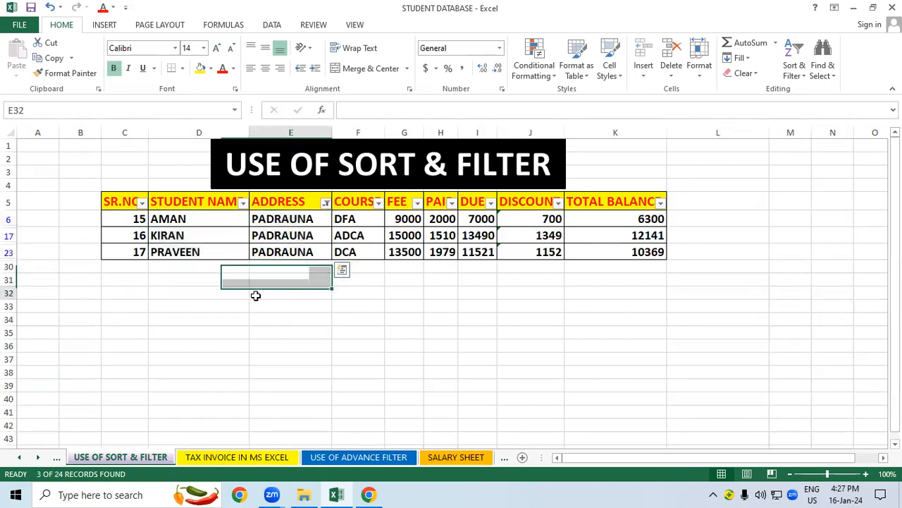
left_click(177, 218)
left_click(180, 236)
left_click(192, 253)
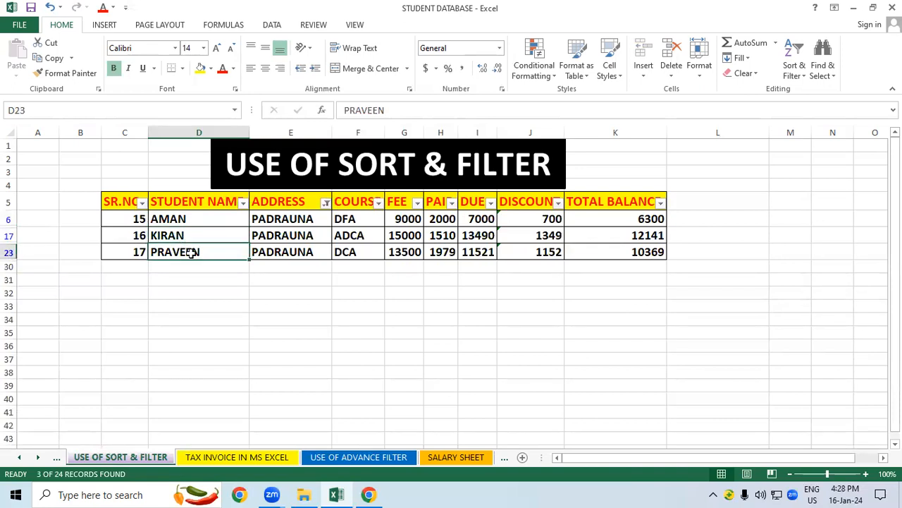
left_click(310, 318)
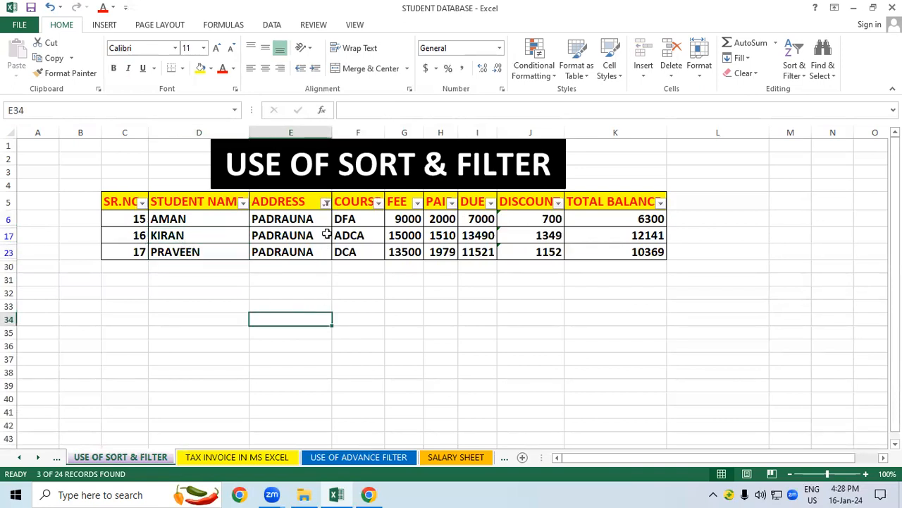
Show the students from every address again by selecting all values in the ADDRESS filter
left_click(325, 203)
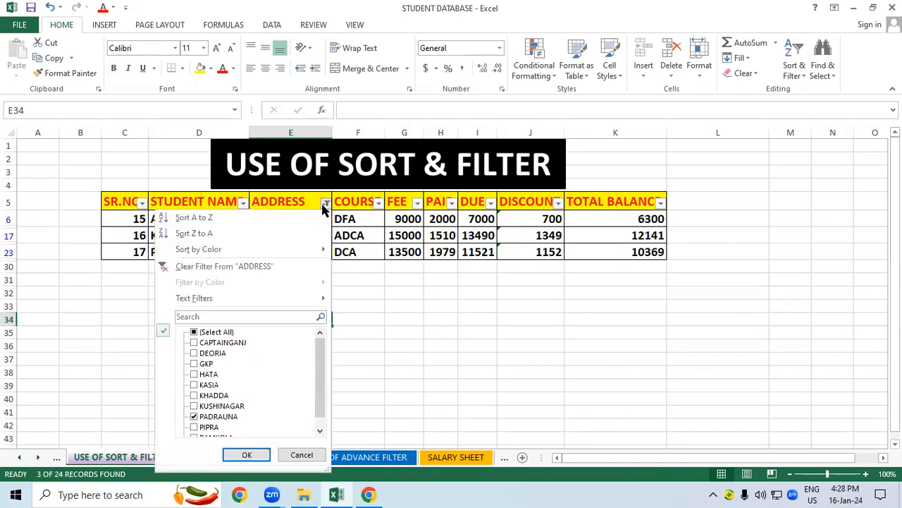
left_click(195, 331)
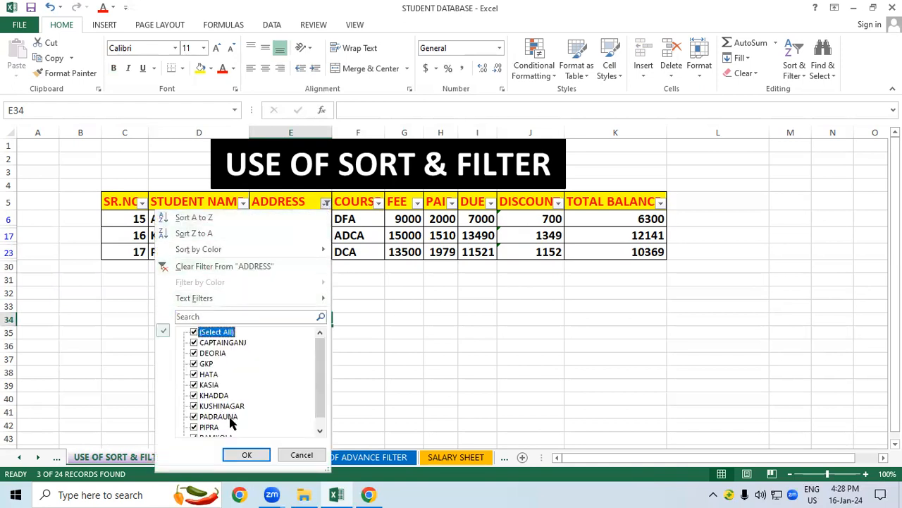
left_click(250, 456)
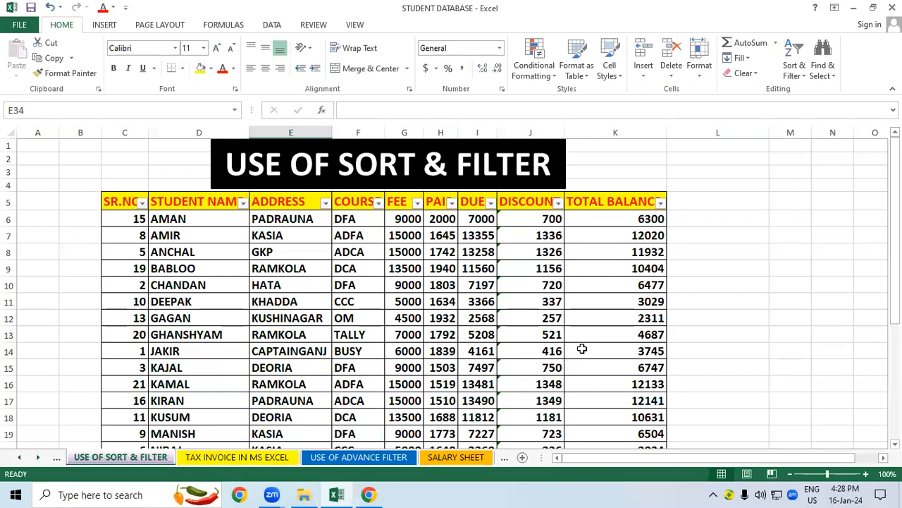
left_click(582, 349)
left_click(694, 318)
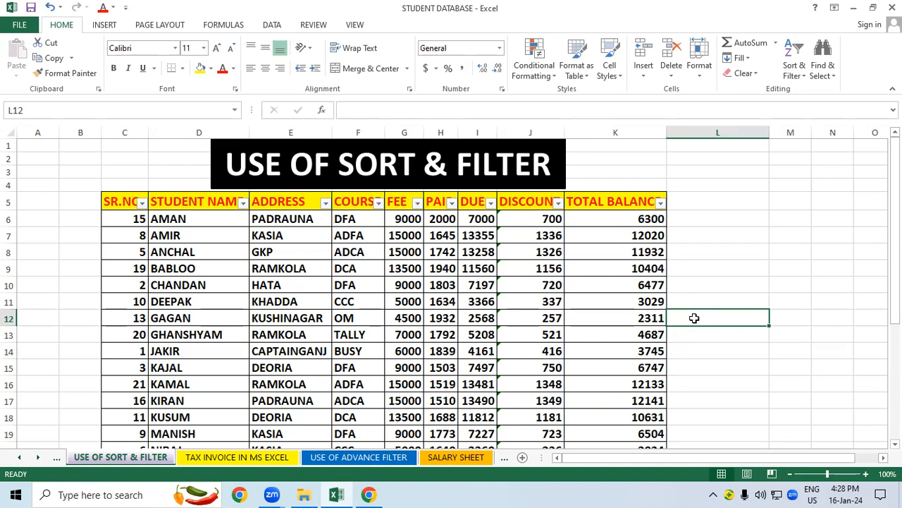
Filter the COURSE column to show only the students enrolled in DFA
left_click(398, 351)
left_click_drag(368, 220, 366, 274)
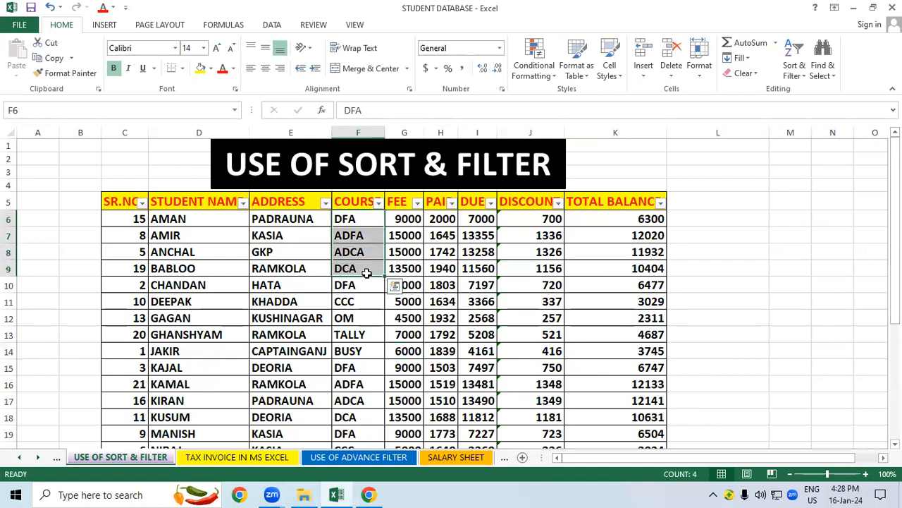
left_click(416, 285)
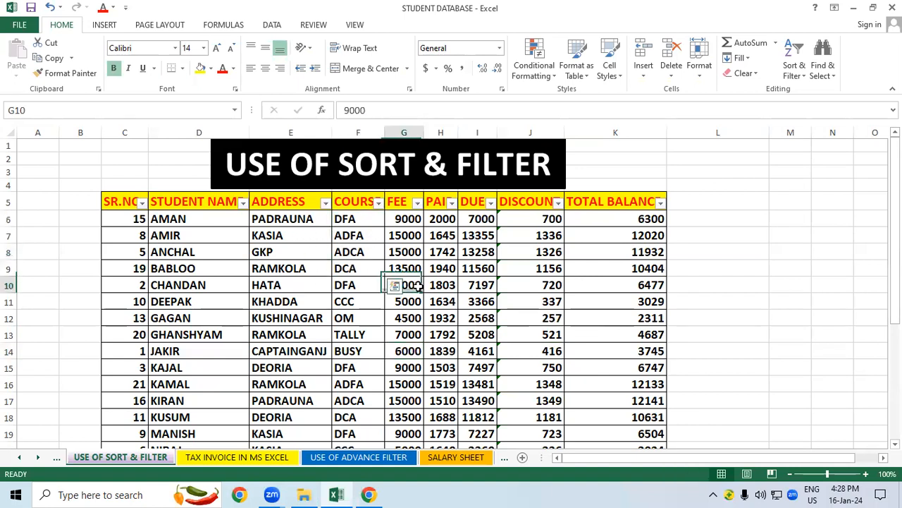
left_click(379, 203)
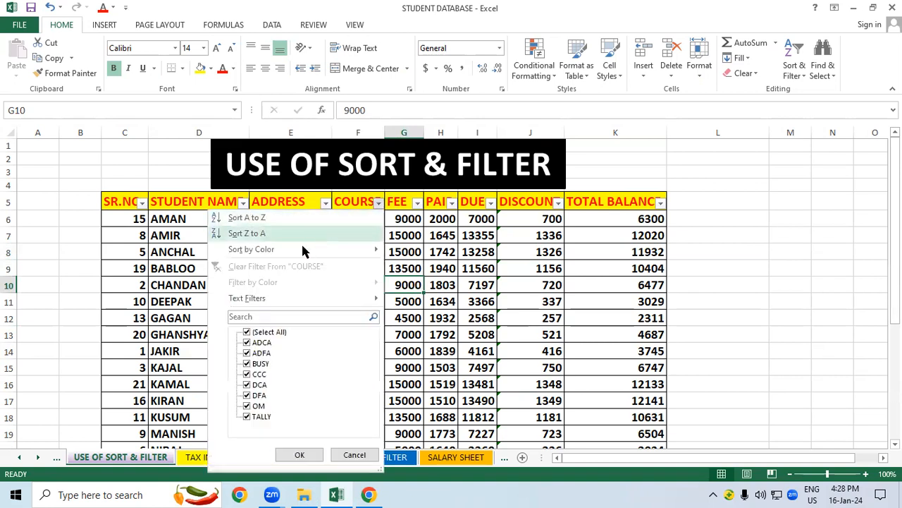
left_click(246, 332)
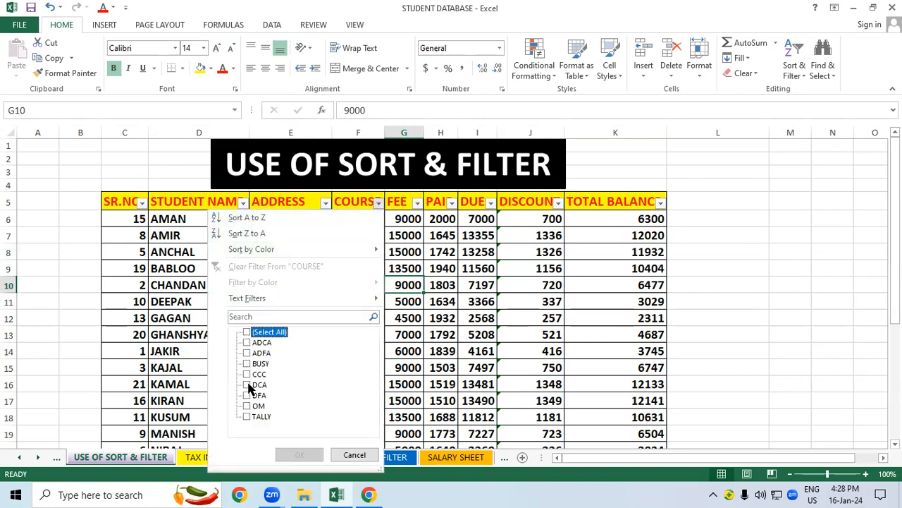
left_click(247, 395)
left_click(299, 455)
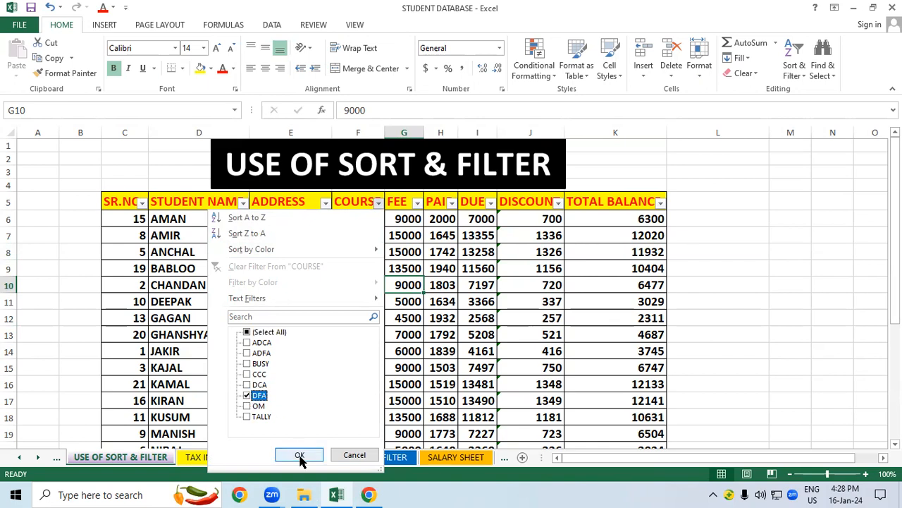
left_click(585, 362)
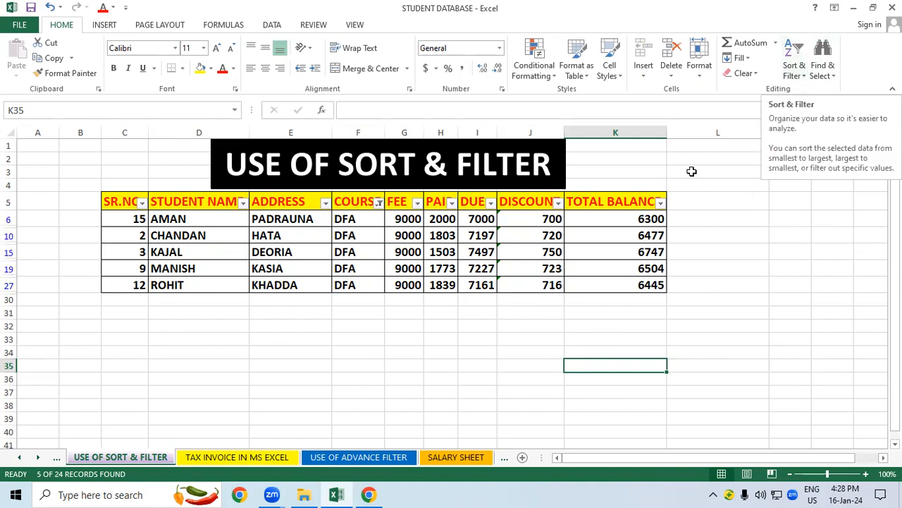
Show the students of every course again by selecting all values in the COURSE filter
left_click(378, 203)
left_click(248, 332)
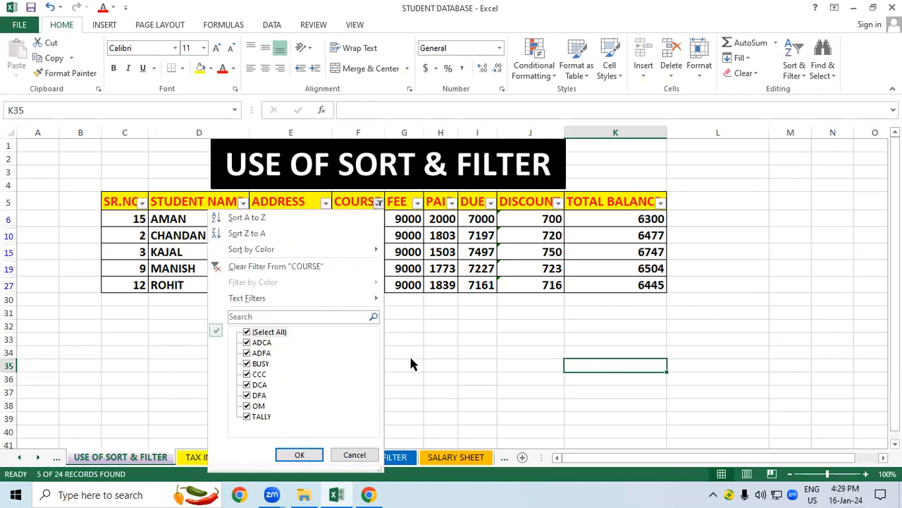
left_click(300, 455)
left_click(501, 400)
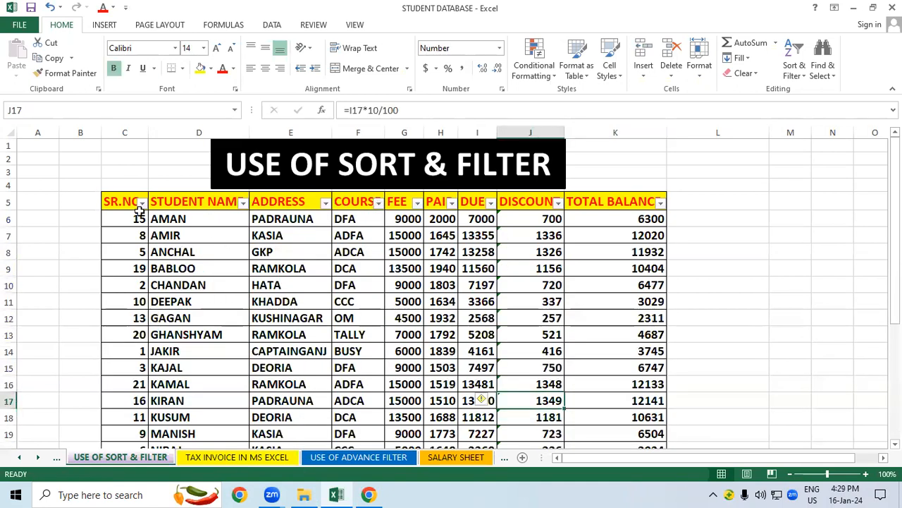
Turn off filtering for the whole student table, from the SR.NO. header to the last TOTAL BALANCE record
left_click_drag(117, 203, 618, 415)
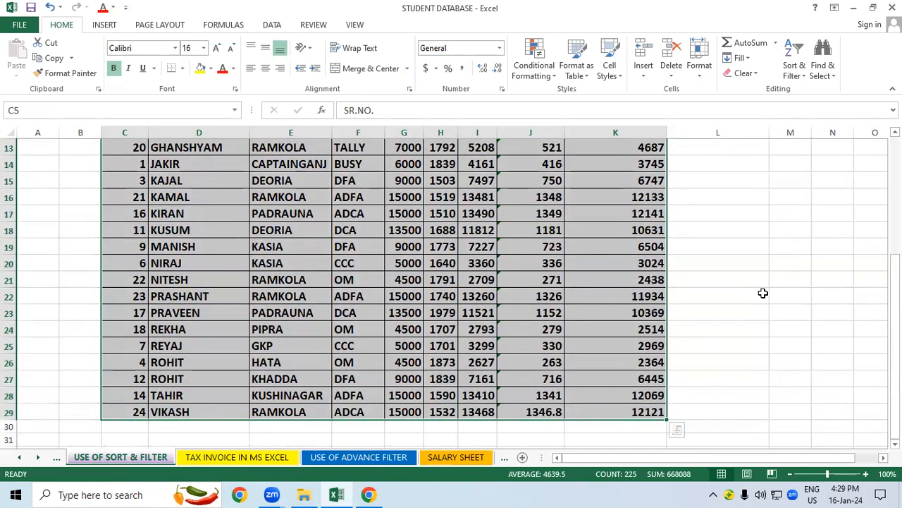
left_click(764, 293)
scroll(763, 293, "down", 2)
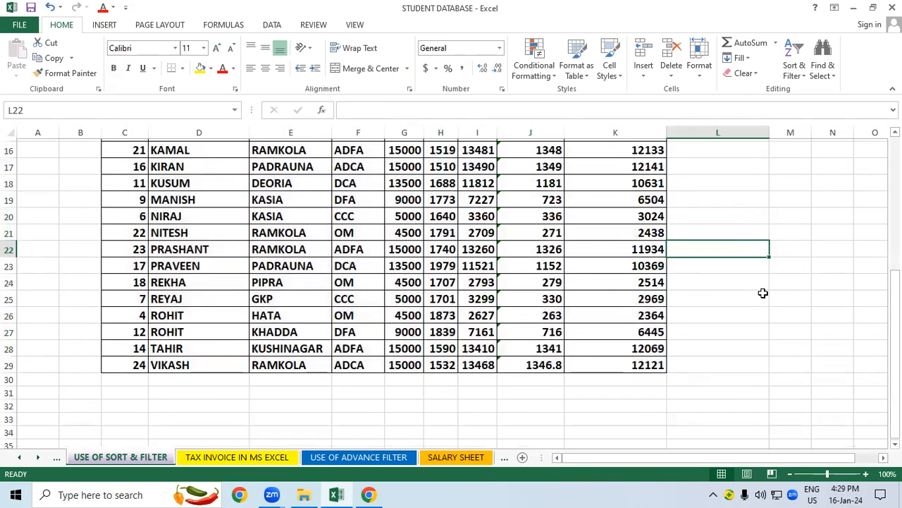
left_click_drag(895, 363, 895, 211)
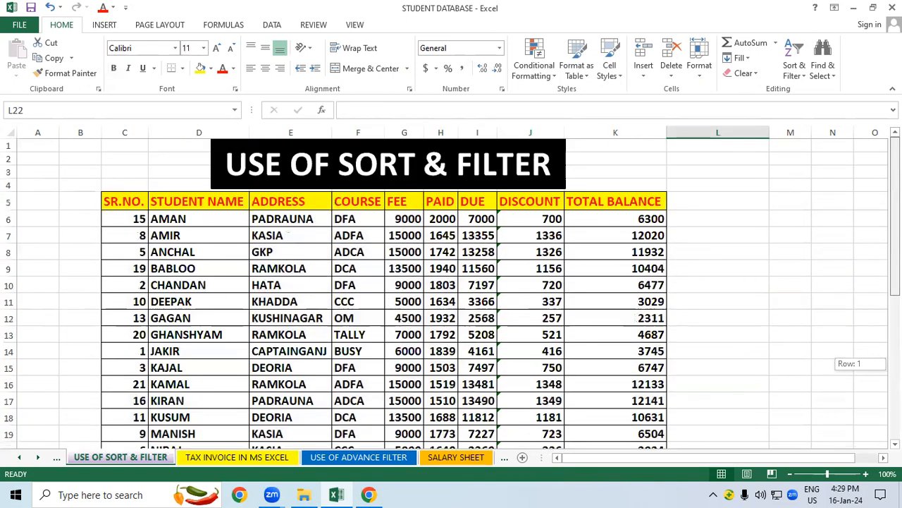
left_click(749, 234)
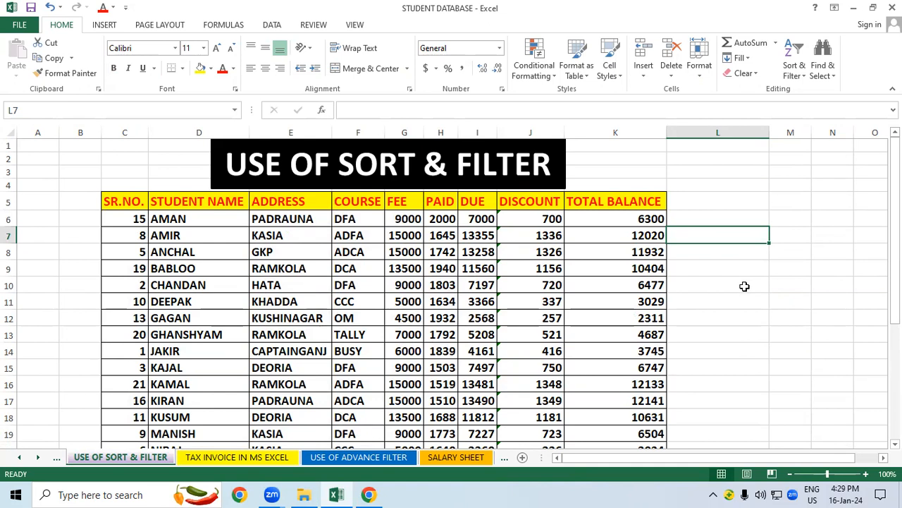
Select the entire student table including its header row and turn filtering back on for all columns
left_click_drag(139, 198, 607, 418)
left_click_drag(895, 381, 895, 261)
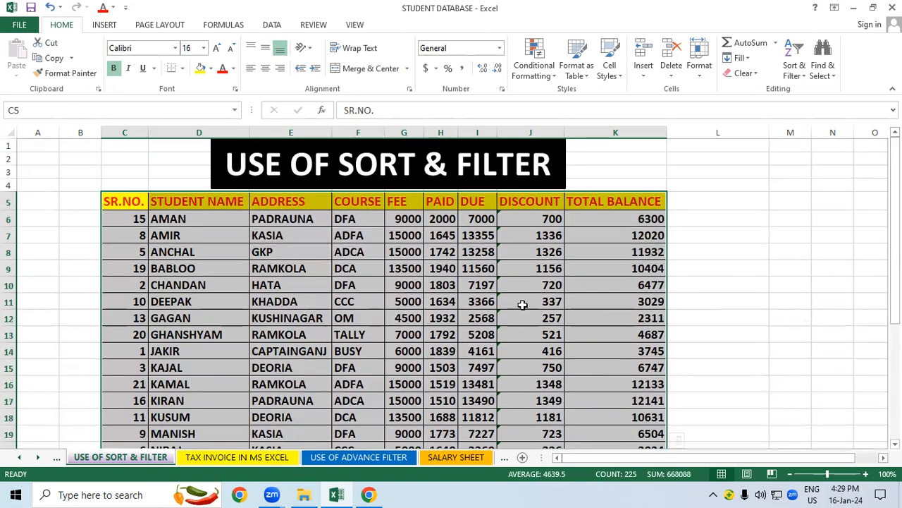
key("ctrl+shift+l")
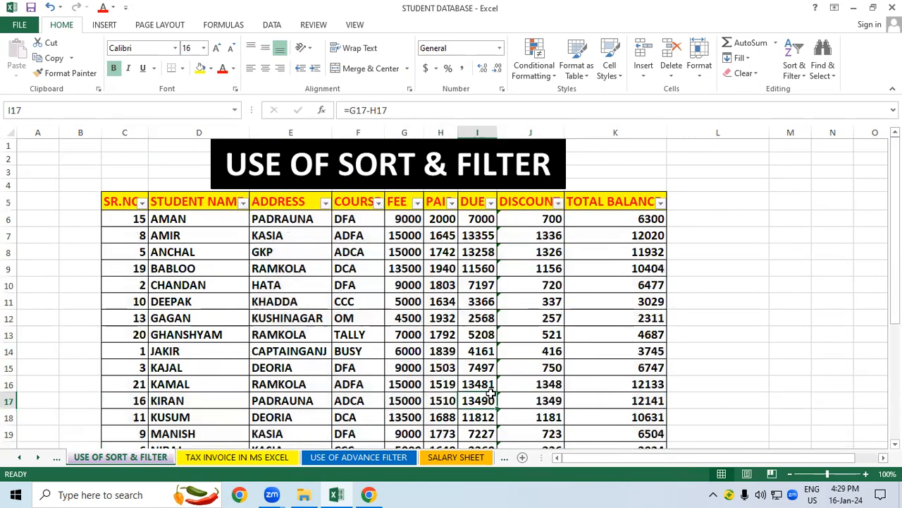
left_click(490, 395)
Filter the FEE column to show only the records with a fee of 15000
left_click(418, 203)
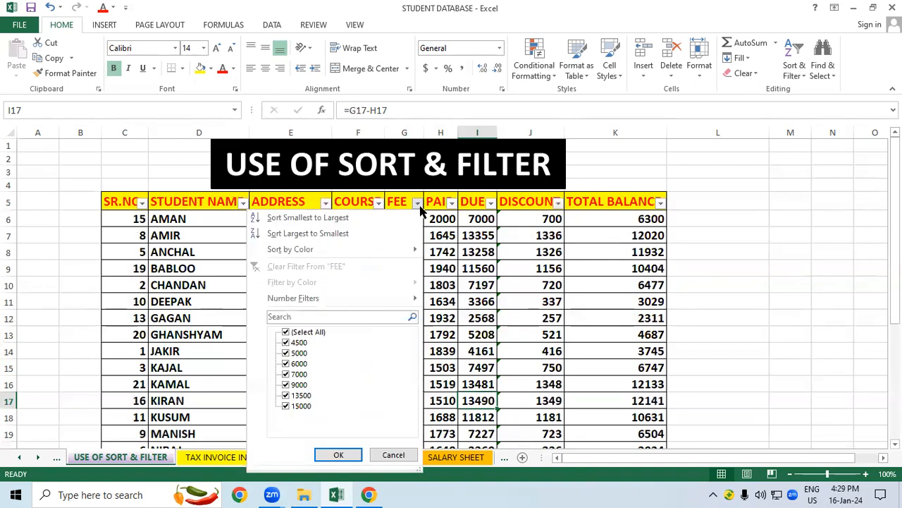
left_click(286, 331)
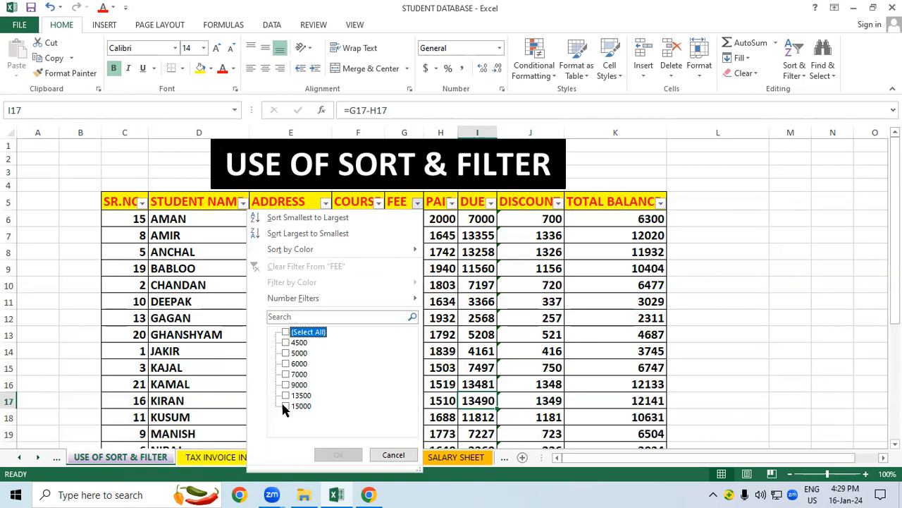
left_click(285, 406)
left_click(336, 454)
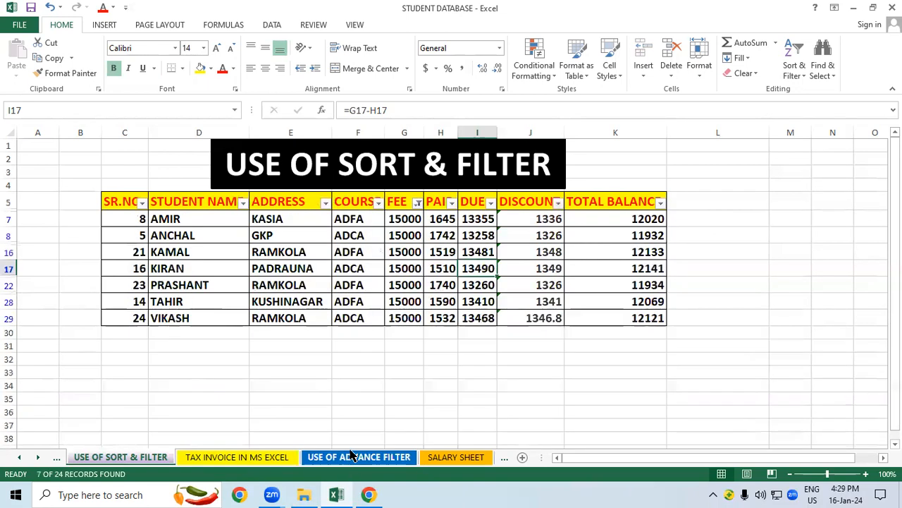
left_click(548, 349)
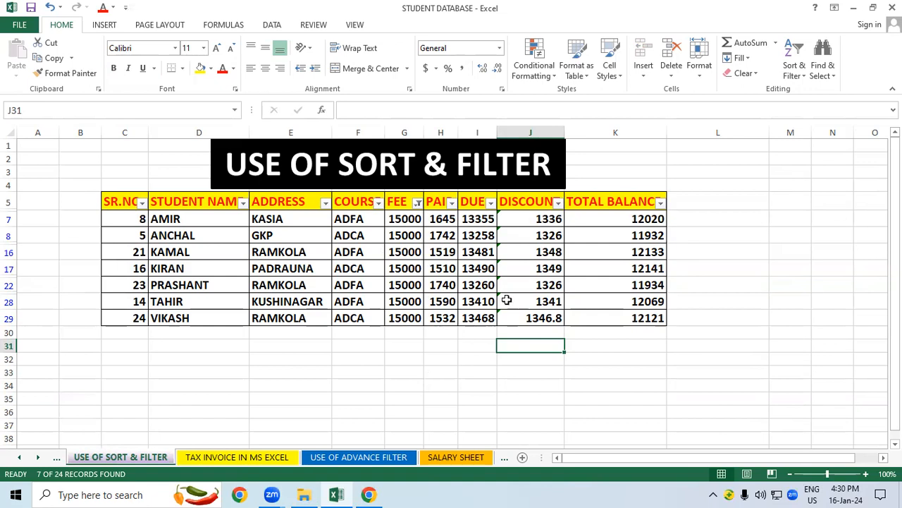
Bring back the records of every fee amount by selecting all values in the FEE filter
left_click(418, 204)
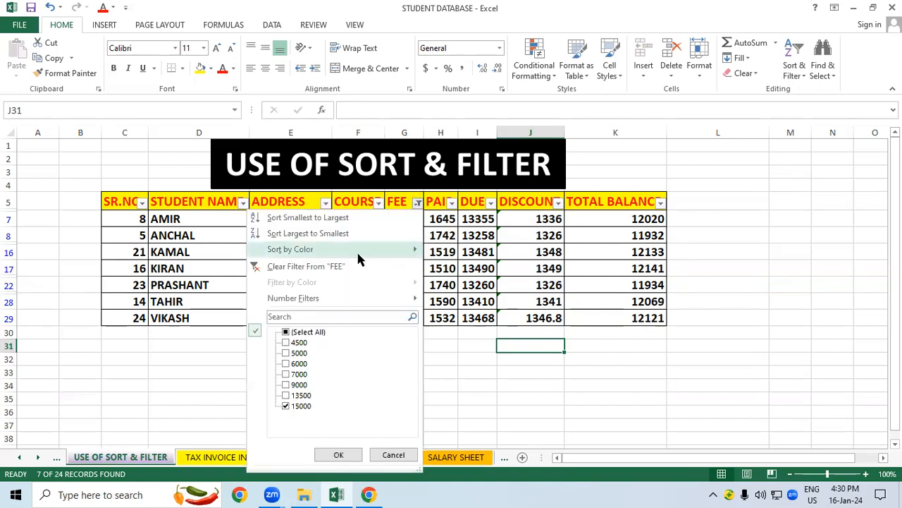
left_click(287, 333)
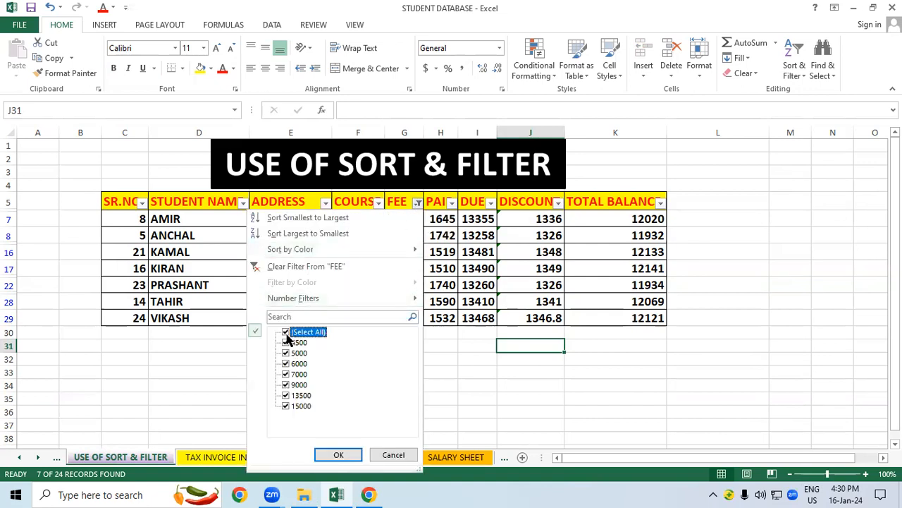
left_click(326, 456)
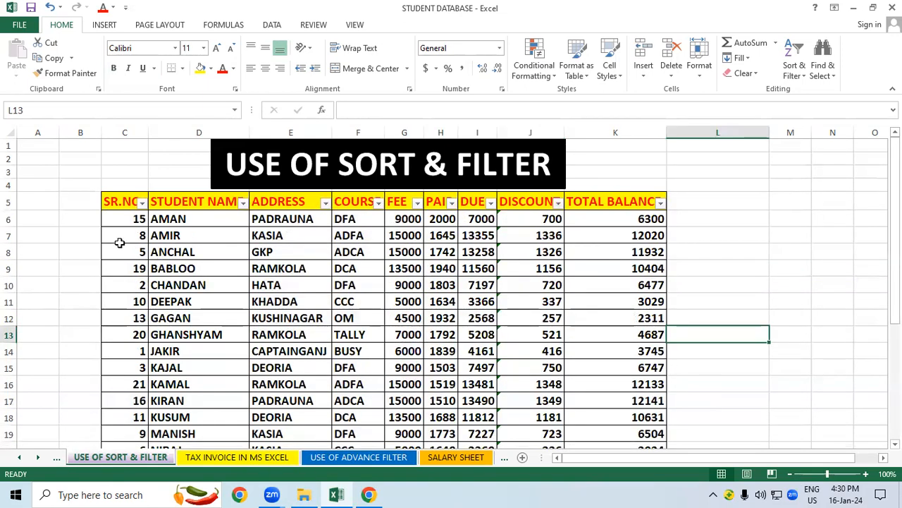
Look over the full student table from the SR.NO. header down to the last record
left_click_drag(125, 202, 602, 404)
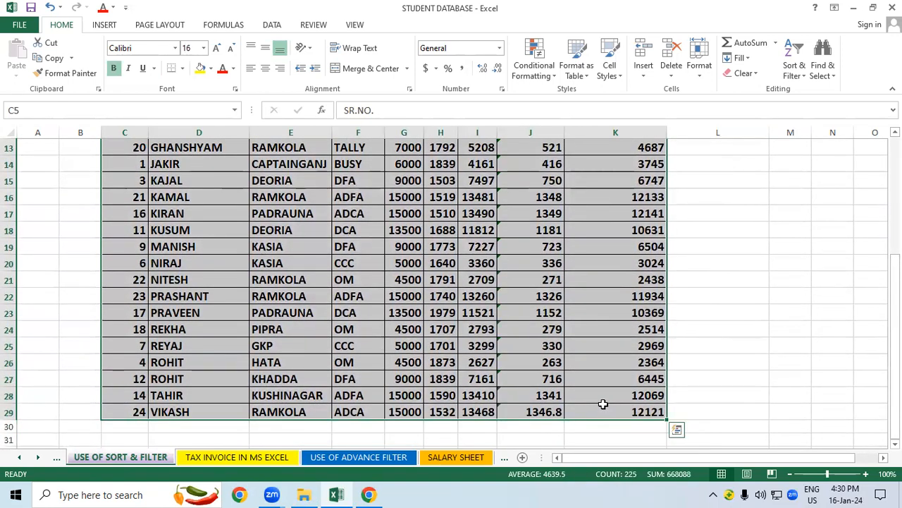
left_click(731, 349)
left_click_drag(894, 420, 895, 342)
left_click(816, 250)
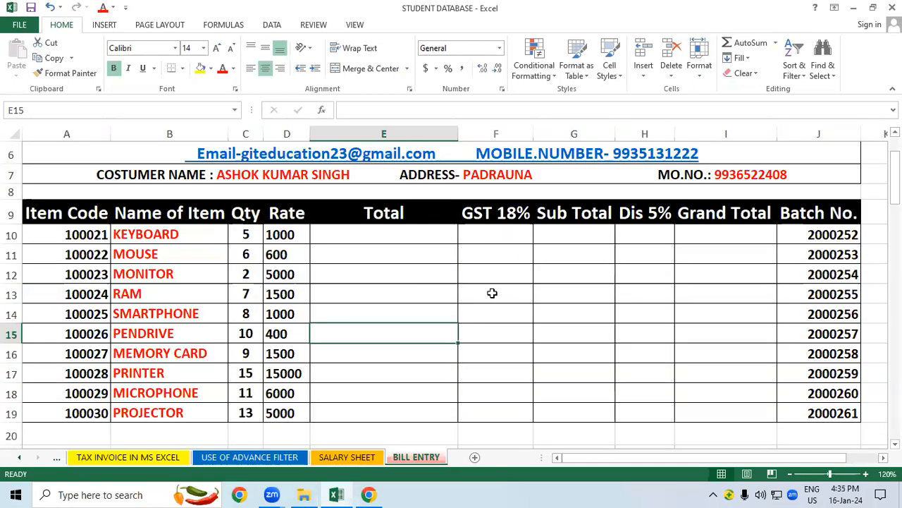
Examine the institute name, location and title rows at the head of the BILL ENTRY sheet
left_click(521, 293)
left_click(895, 132)
left_click(895, 131)
left_click(895, 132)
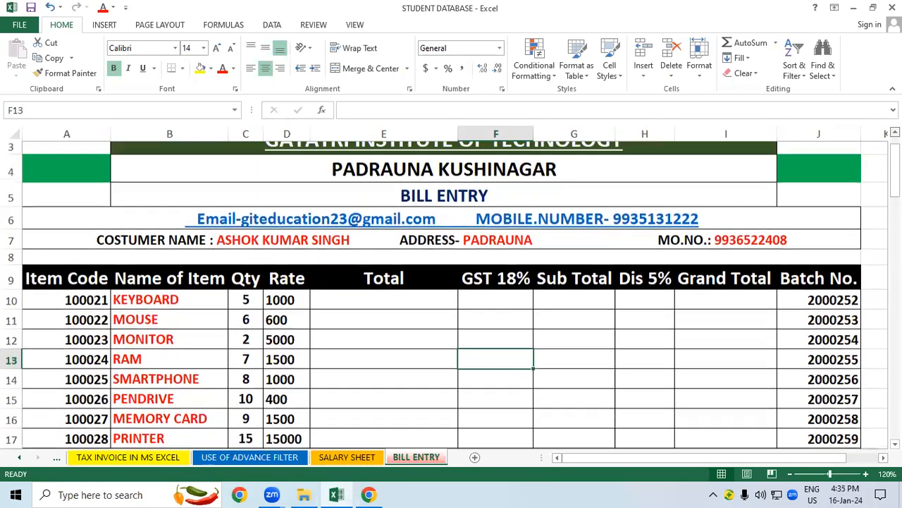
left_click(895, 132)
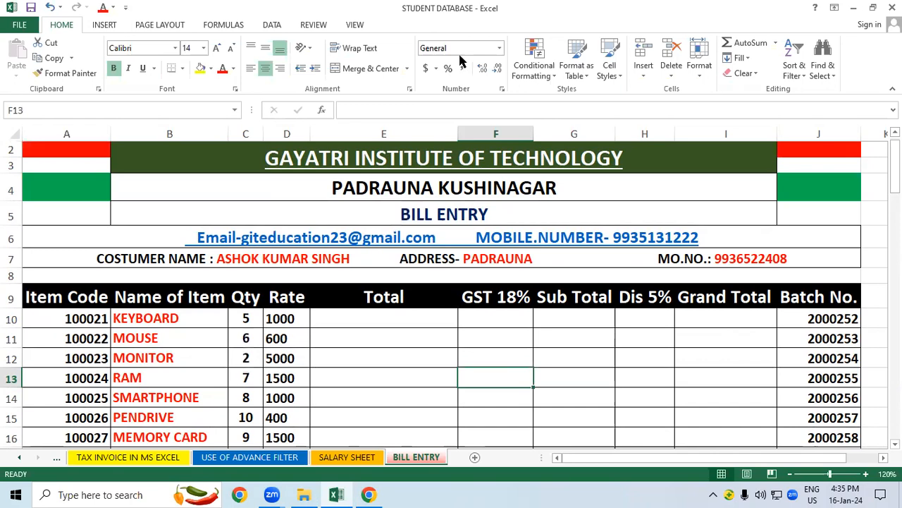
left_click(239, 166)
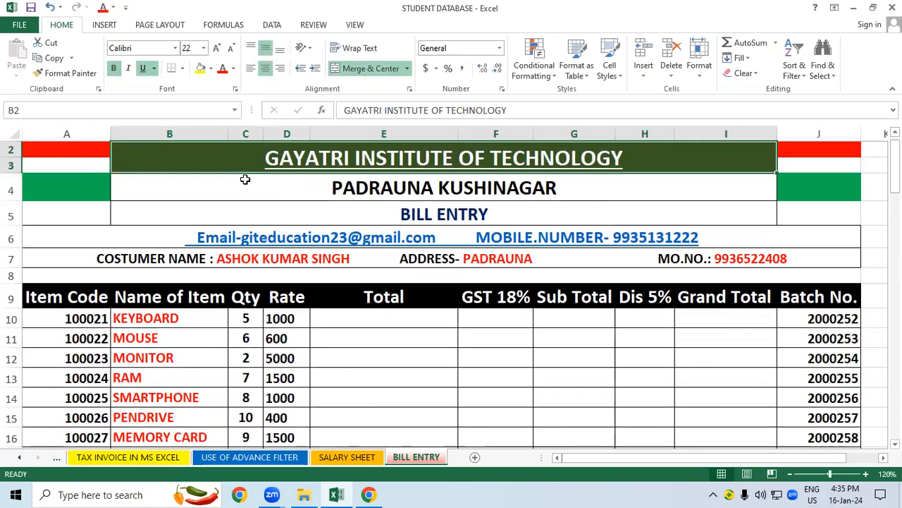
left_click(250, 196)
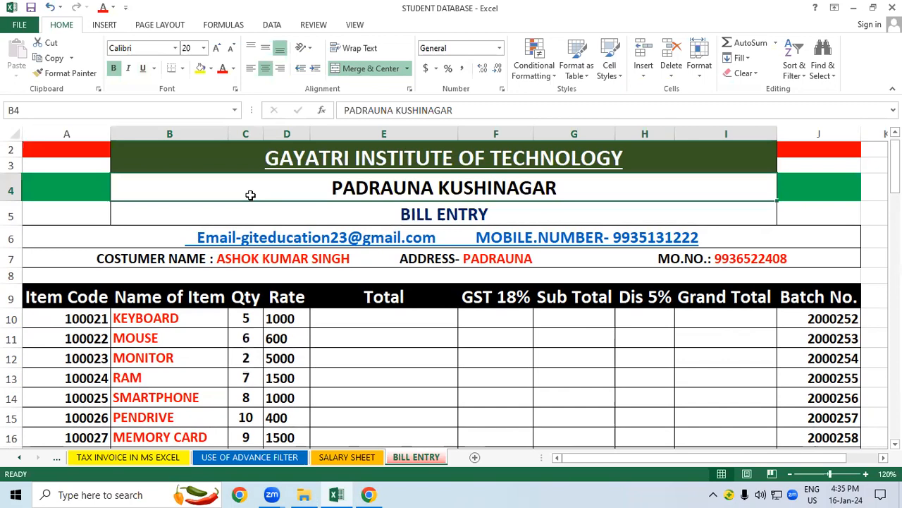
left_click(254, 213)
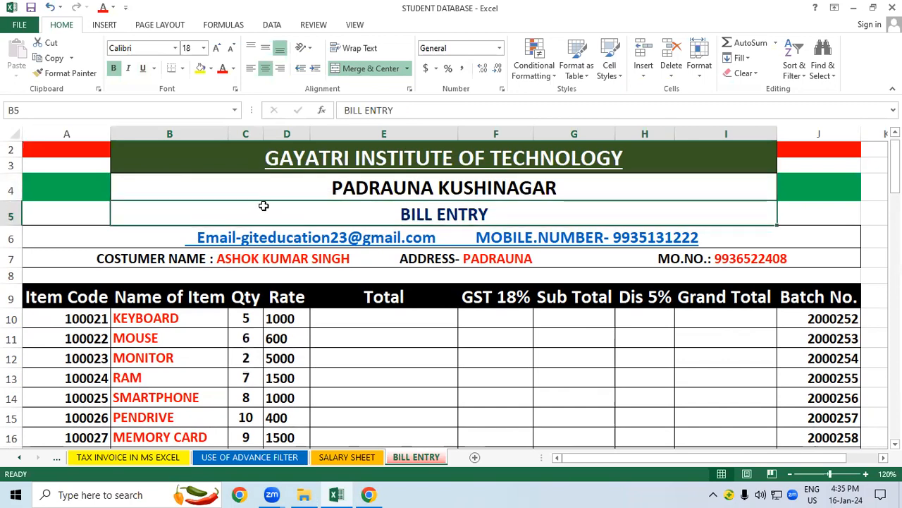
Examine the bill's contact row, customer details row and first item names
left_click(87, 229)
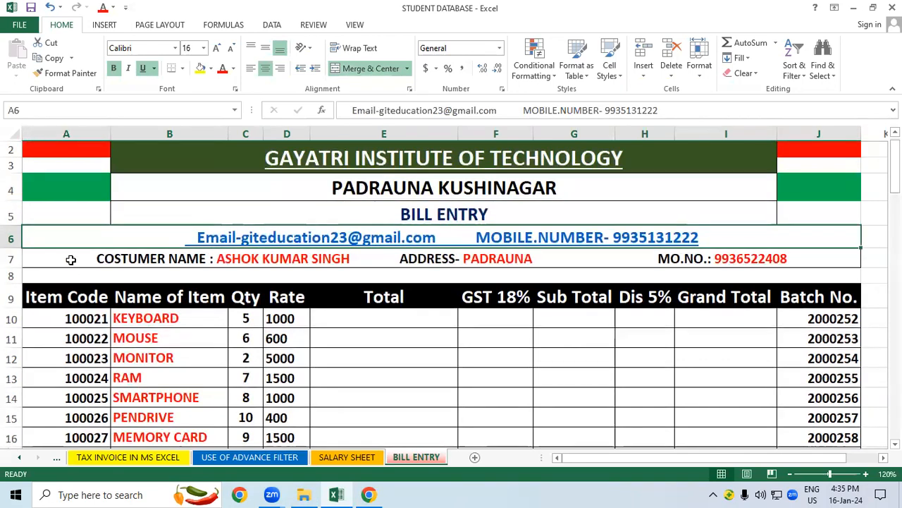
left_click(71, 257)
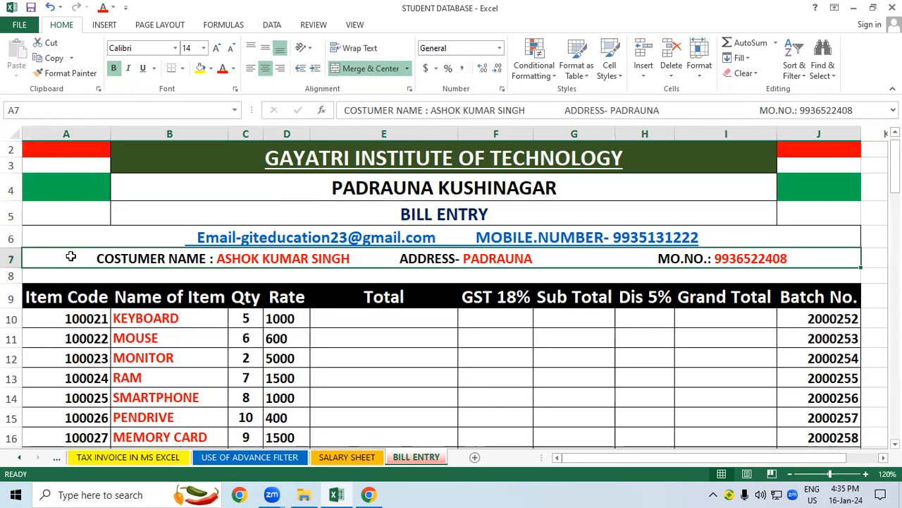
left_click(521, 355)
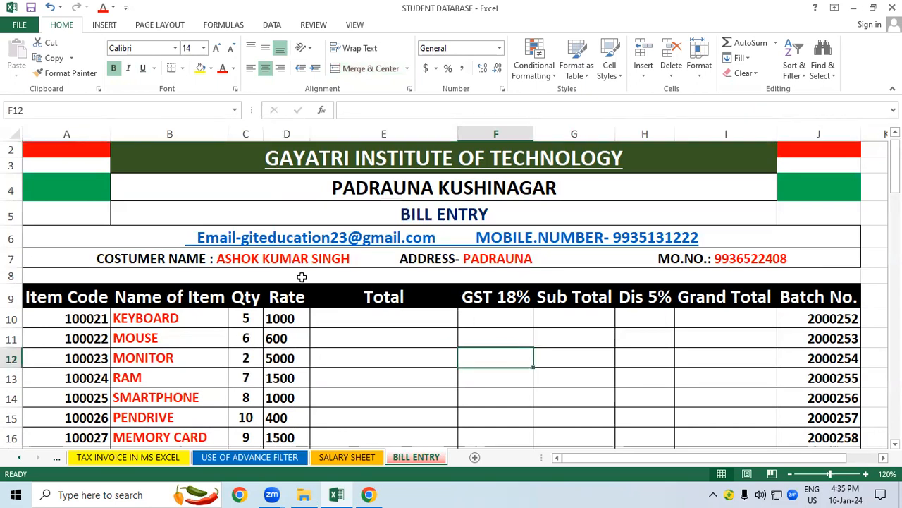
left_click(70, 254)
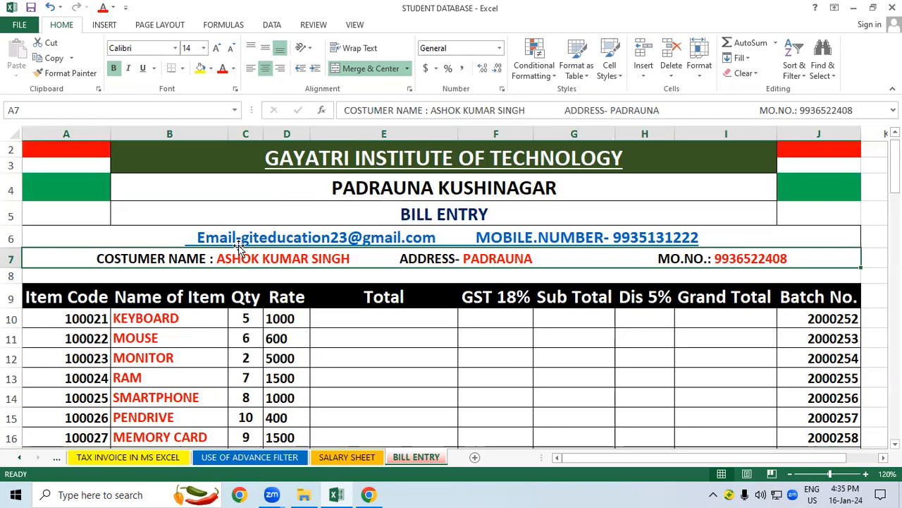
left_click(257, 177)
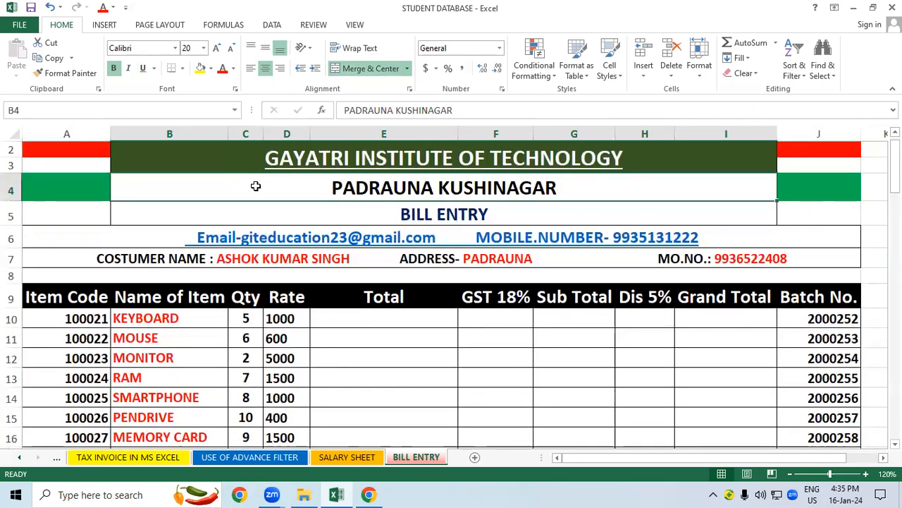
left_click(453, 375)
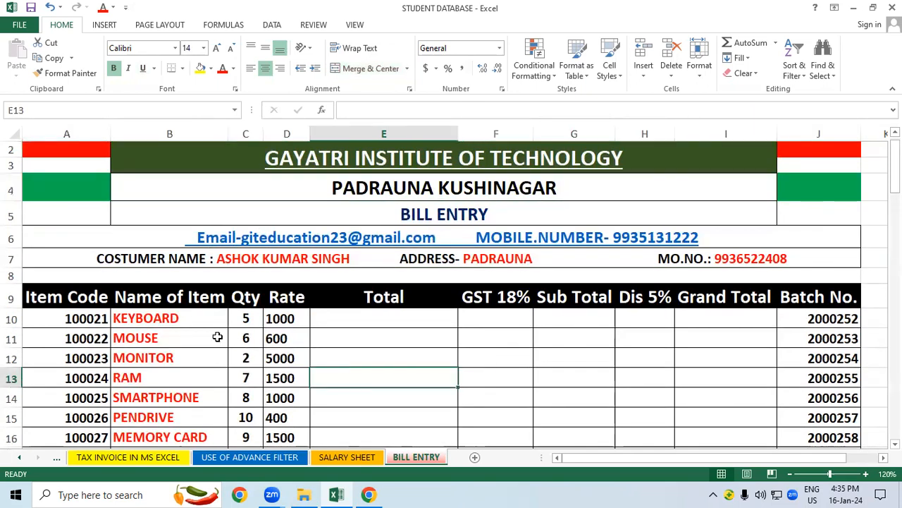
left_click_drag(181, 320, 184, 353)
left_click(355, 365)
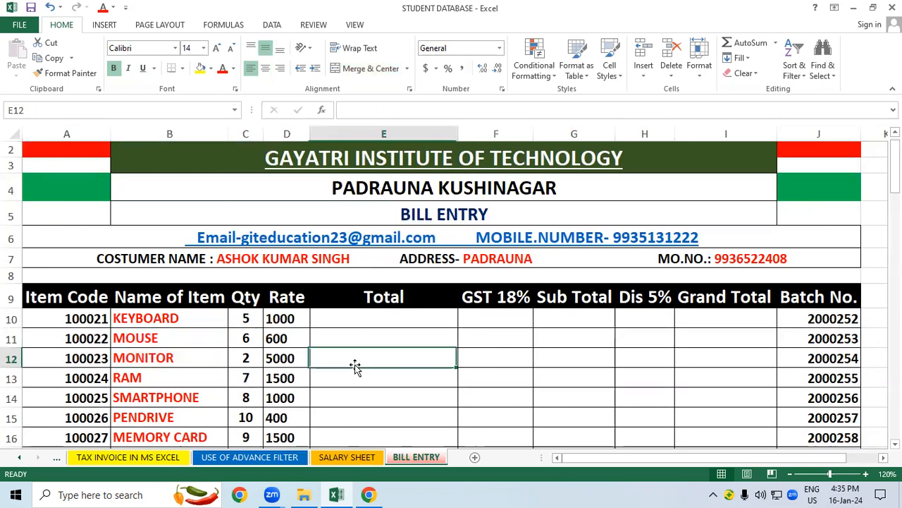
Examine the bill's item table from the Item Code column across to the Batch No. column
left_click(387, 377)
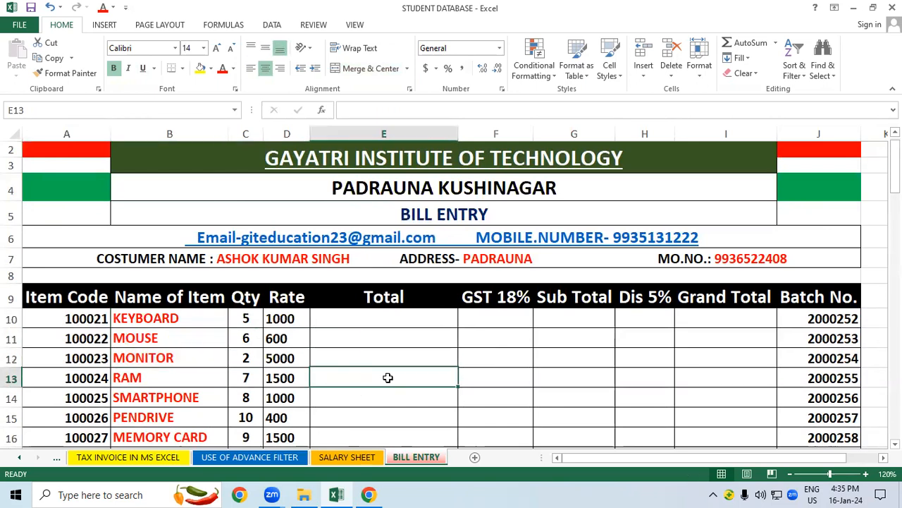
left_click(87, 318)
left_click(393, 358)
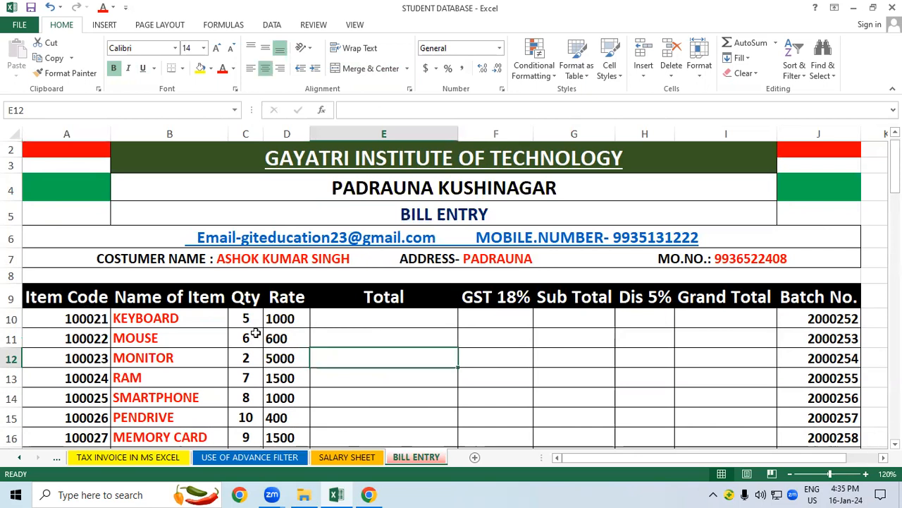
left_click(353, 342)
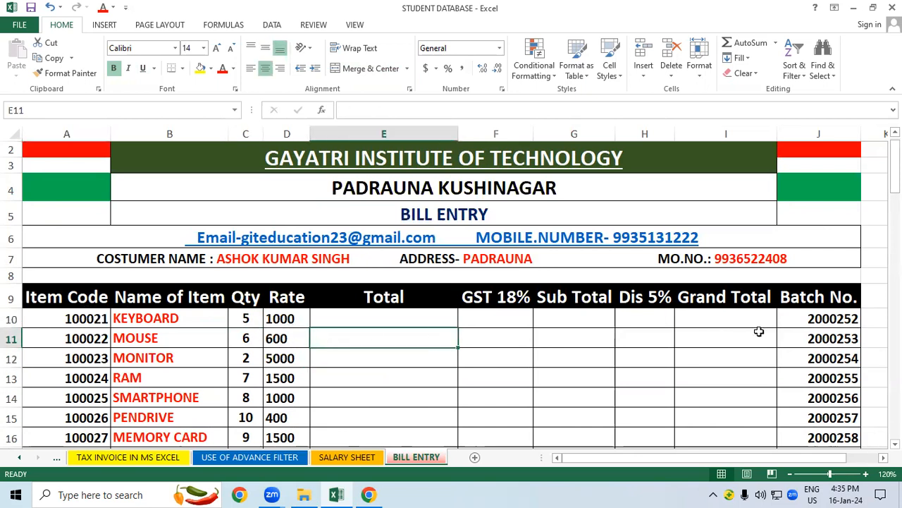
left_click(815, 319)
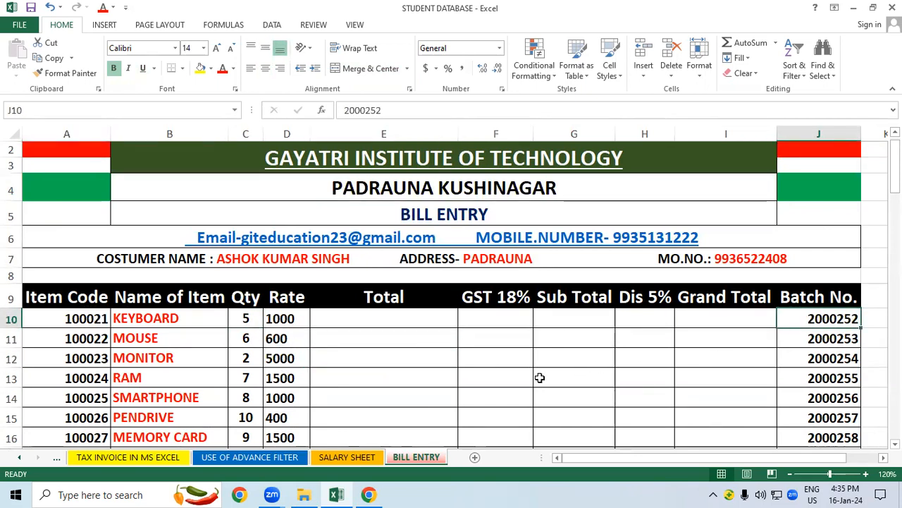
left_click(539, 378)
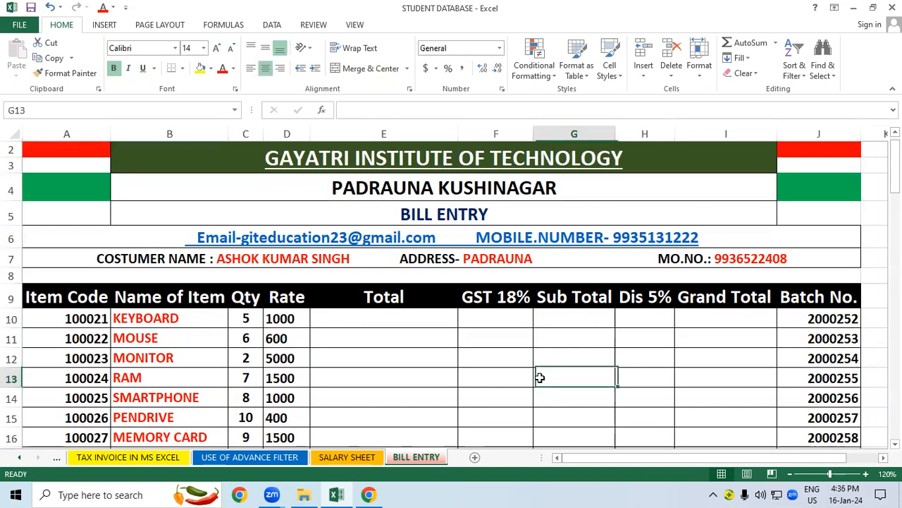
left_click(372, 357)
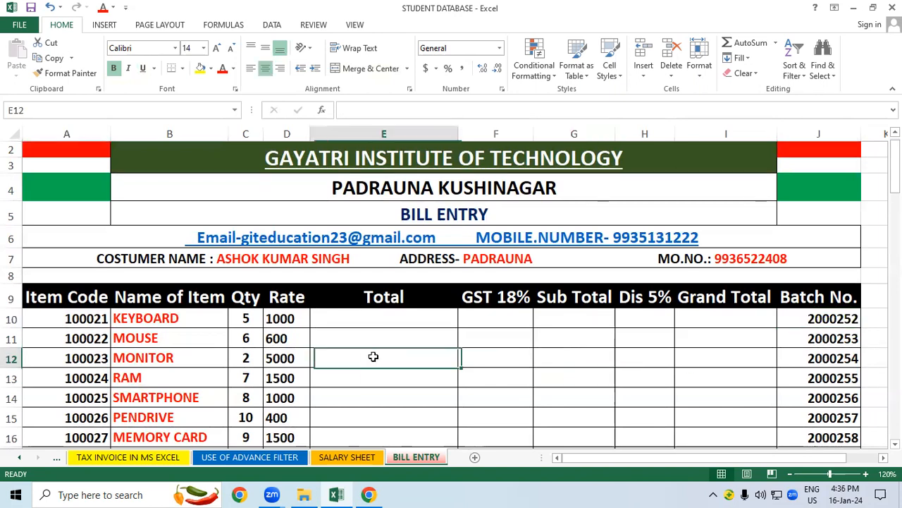
Review the institute name row, the customer details row and the empty Total, GST 18% and Sub Total cells
left_click(219, 155)
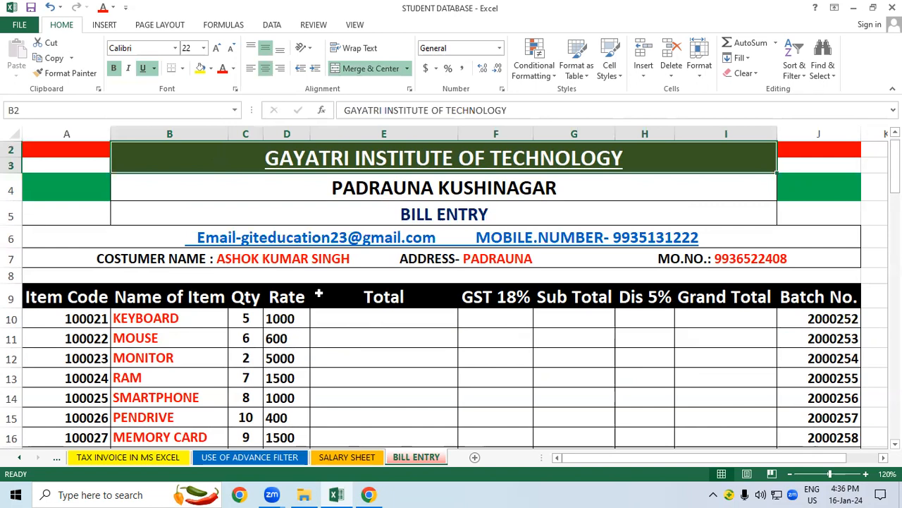
left_click(373, 340)
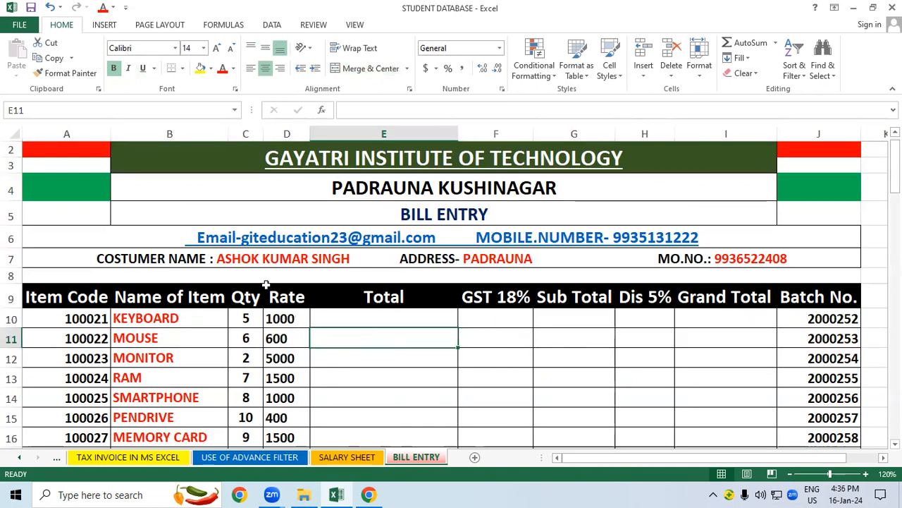
left_click(189, 260)
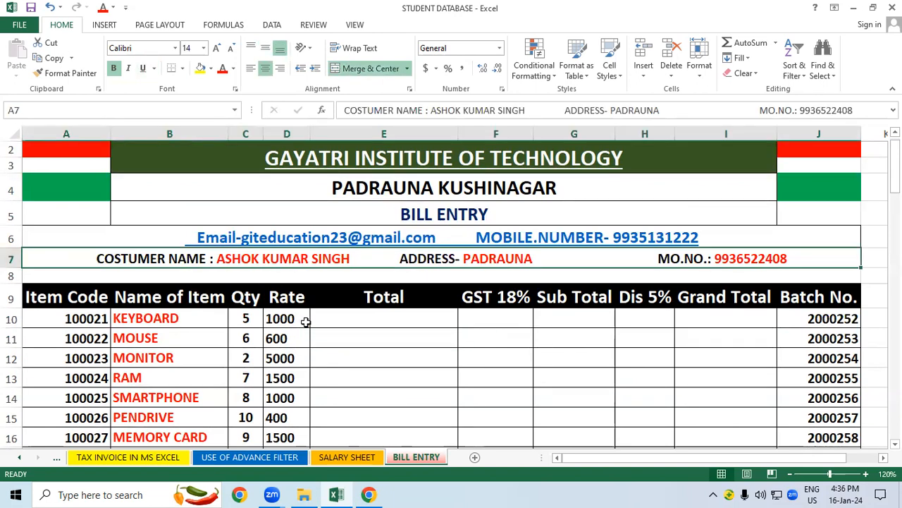
left_click(396, 375)
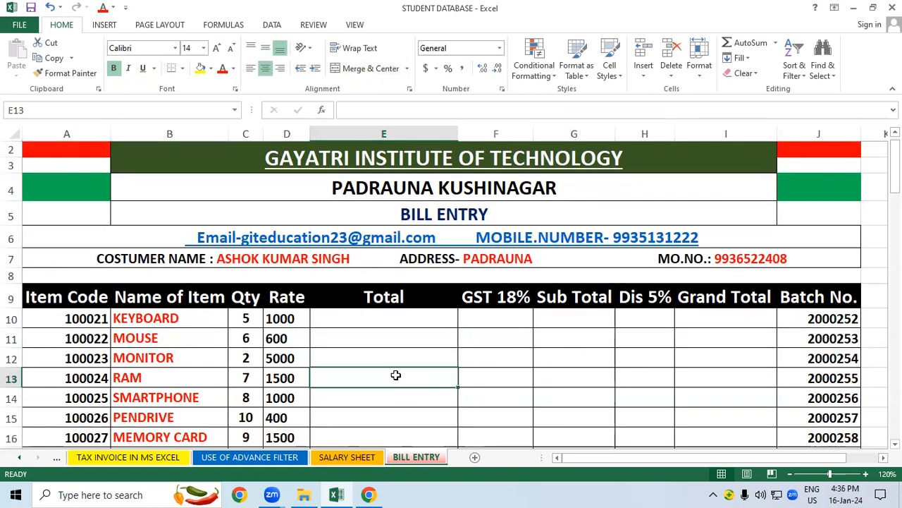
left_click(508, 376)
left_click(576, 371)
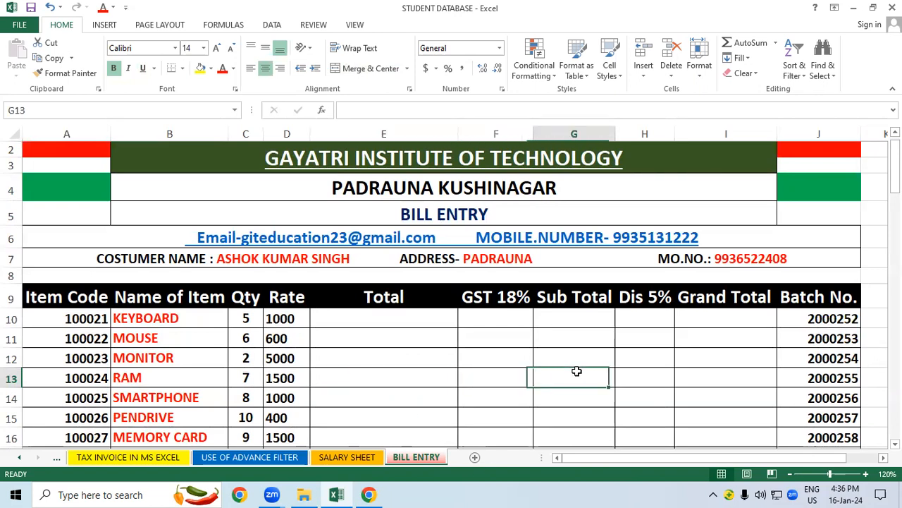
left_click(476, 361)
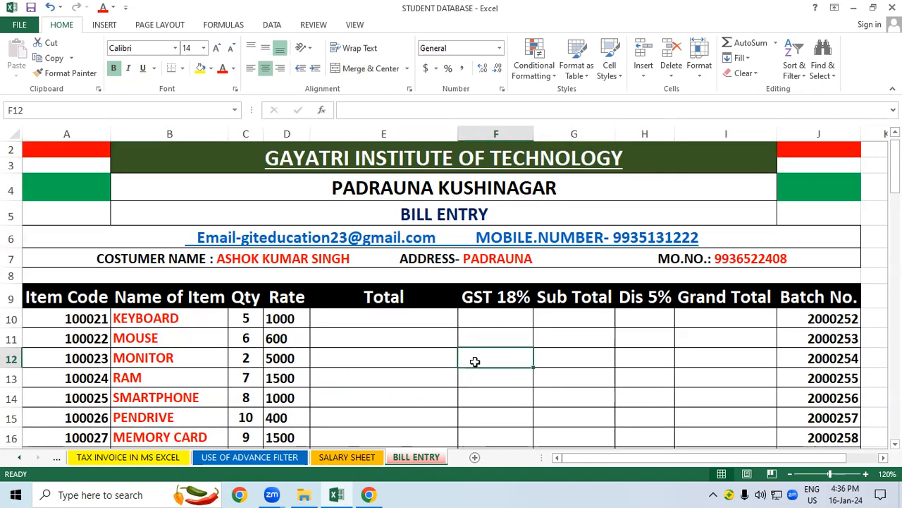
Examine the quantity and rate of the KEYBOARD, MOUSE and MONITOR items in the bill
left_click(895, 444)
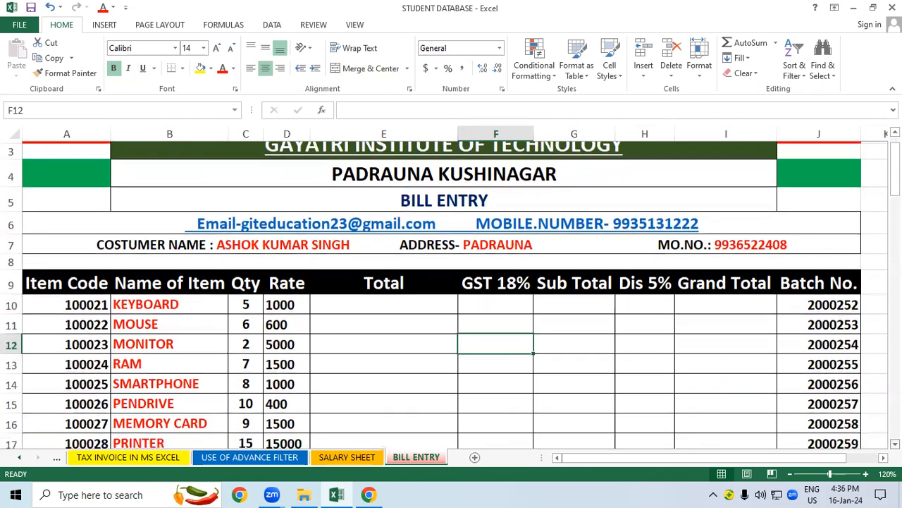
left_click(896, 444)
left_click(896, 444)
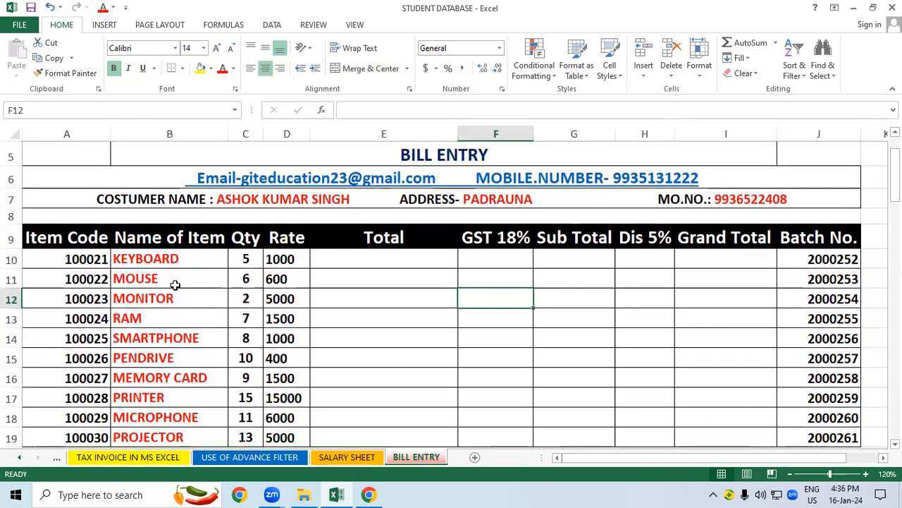
left_click(165, 258)
left_click(246, 258)
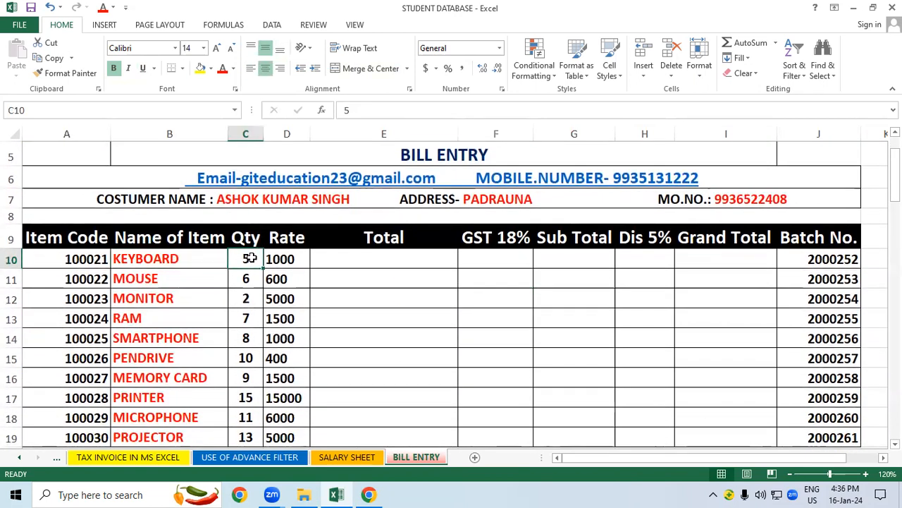
left_click(291, 260)
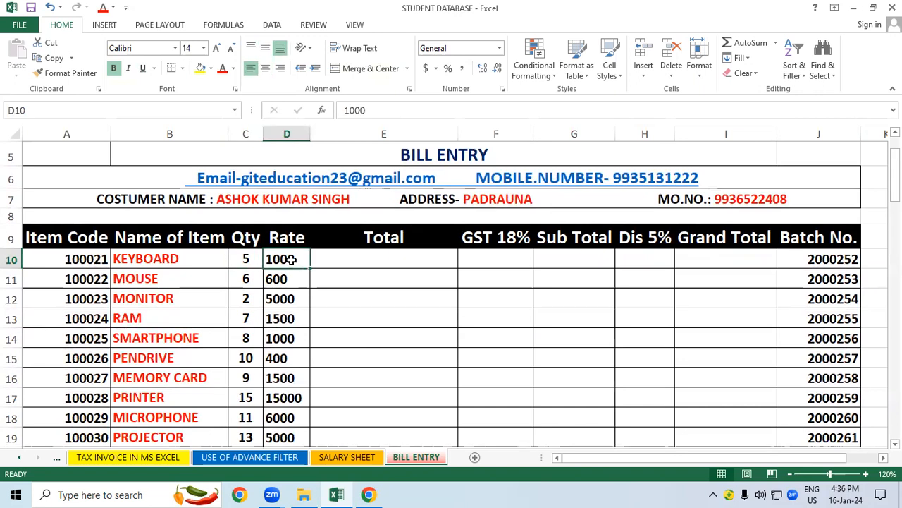
left_click(188, 274)
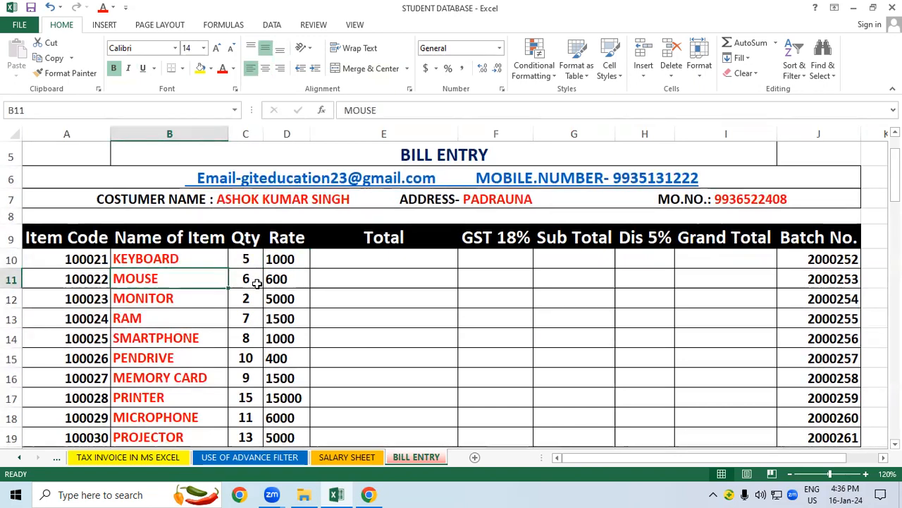
left_click(252, 281)
left_click(286, 281)
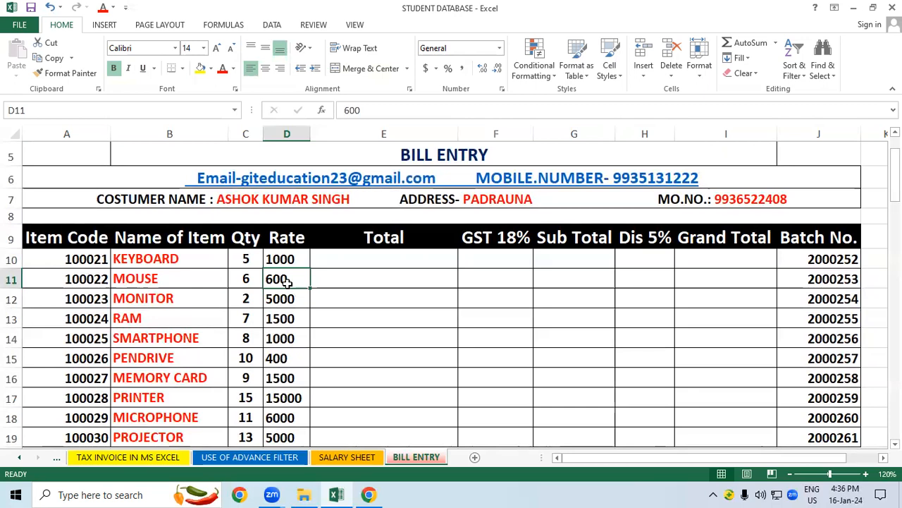
left_click(184, 303)
left_click(240, 300)
left_click(284, 294)
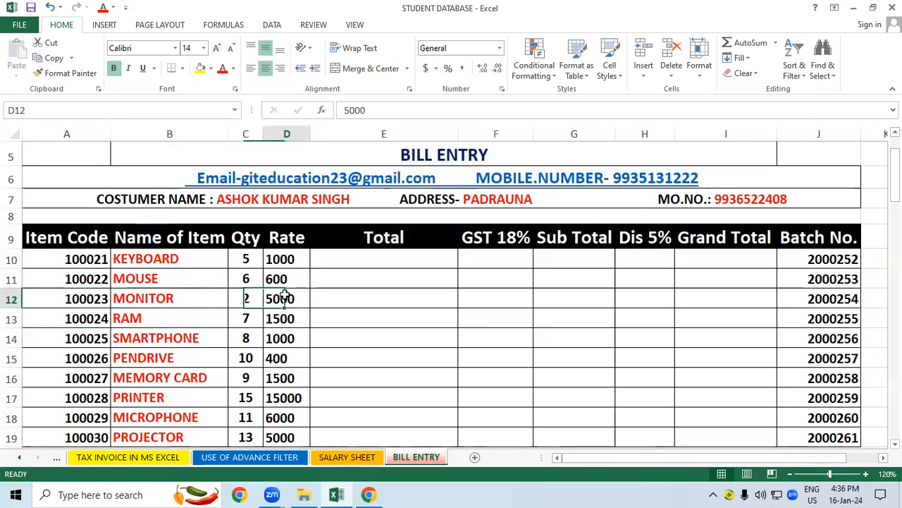
Calculate the KEYBOARD total in E10 by multiplying quantity by rate with the formula =C10*D10
left_click(380, 264)
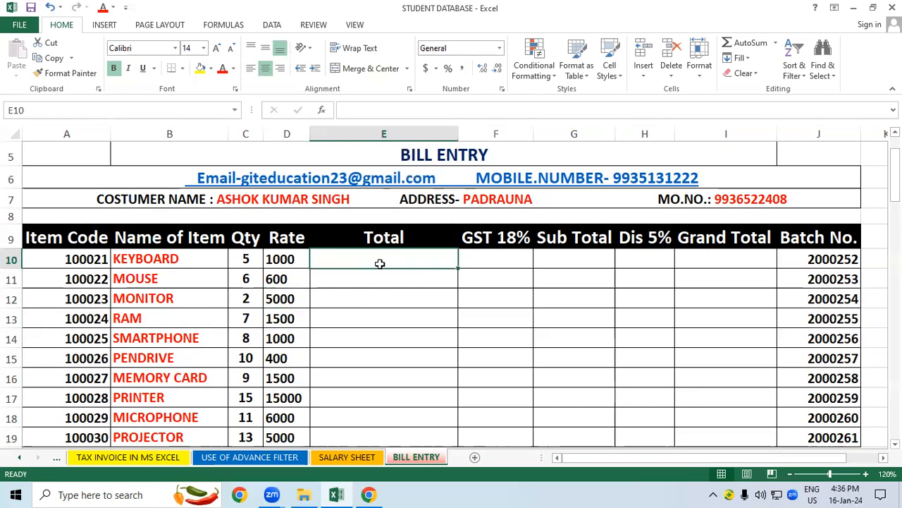
type("=")
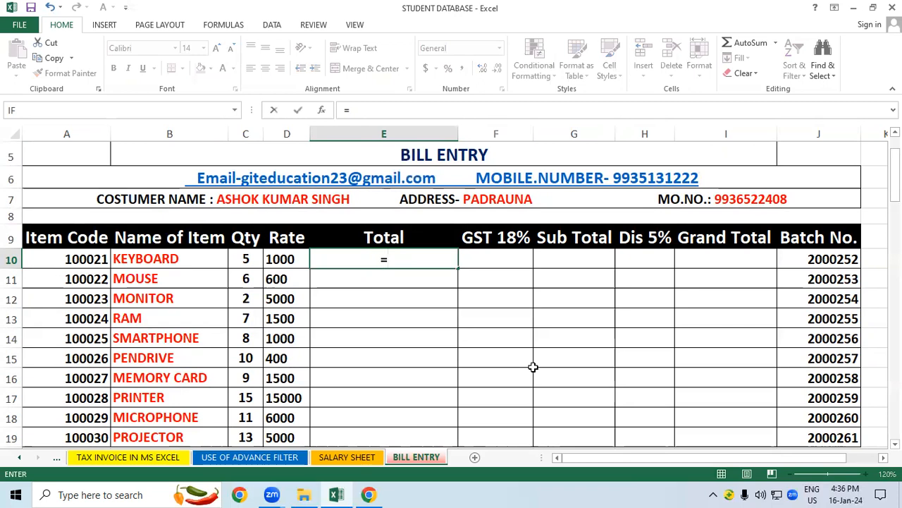
left_click(248, 258)
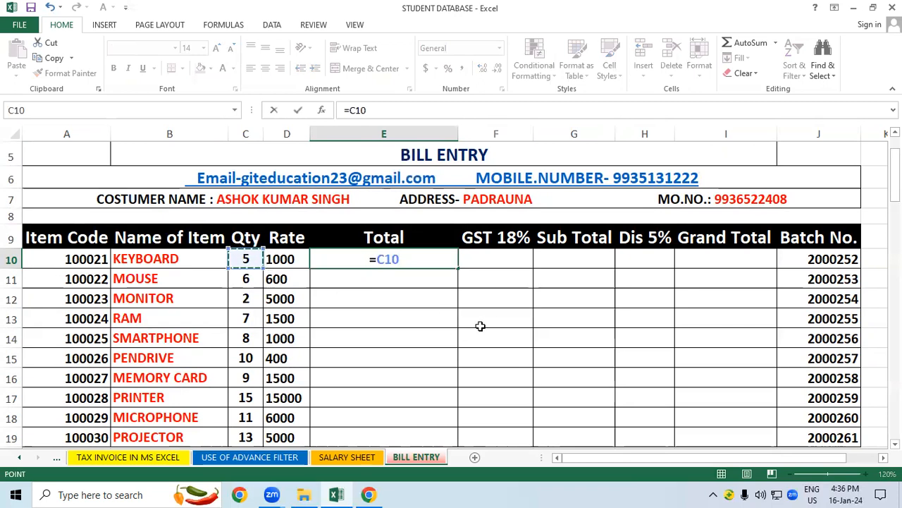
type("*")
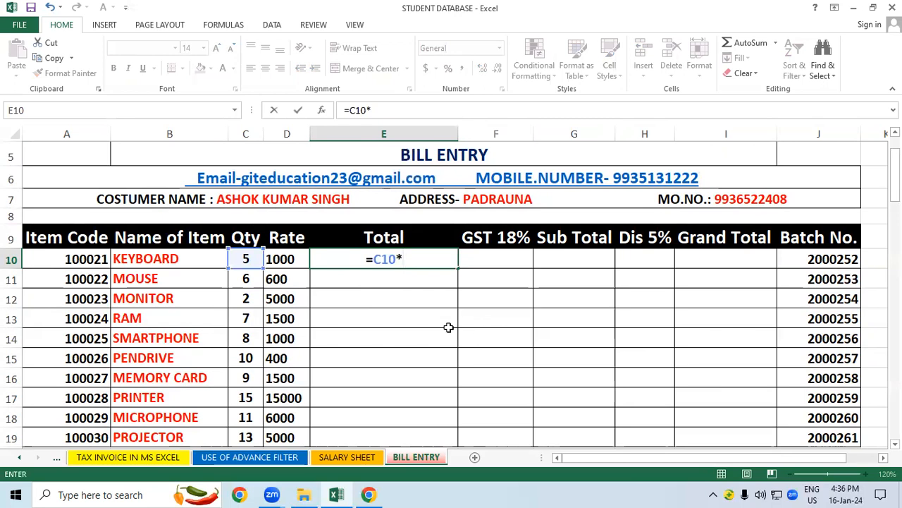
left_click(286, 259)
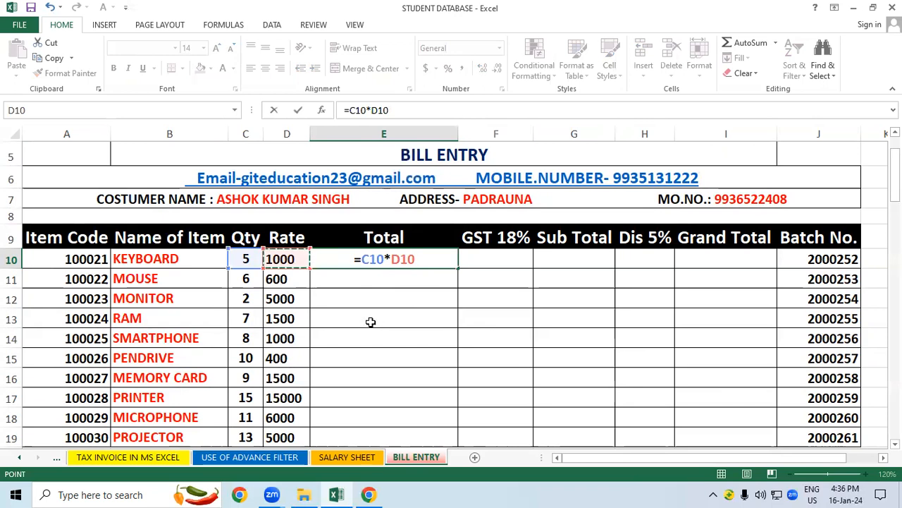
key("Return")
Fill the E10 total formula down through E19 for the remaining items up to PROJECTOR
left_click(410, 258)
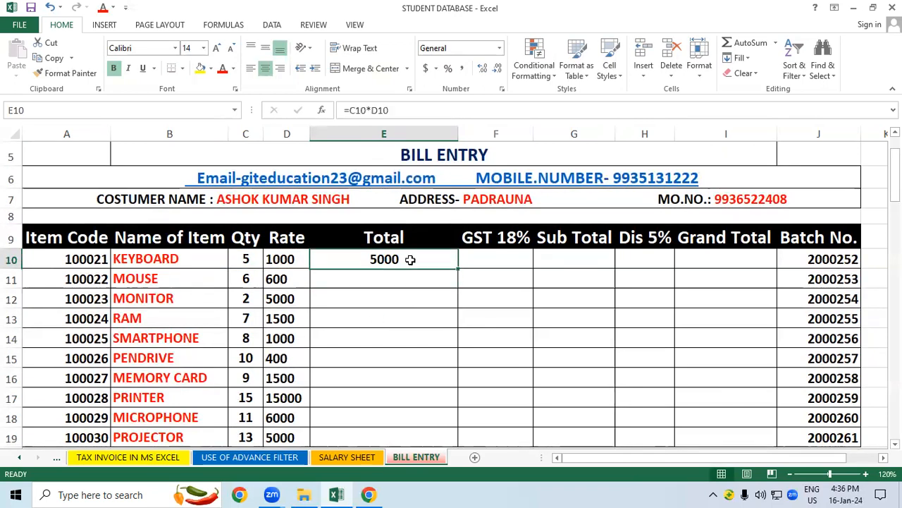
left_click_drag(457, 268, 437, 441)
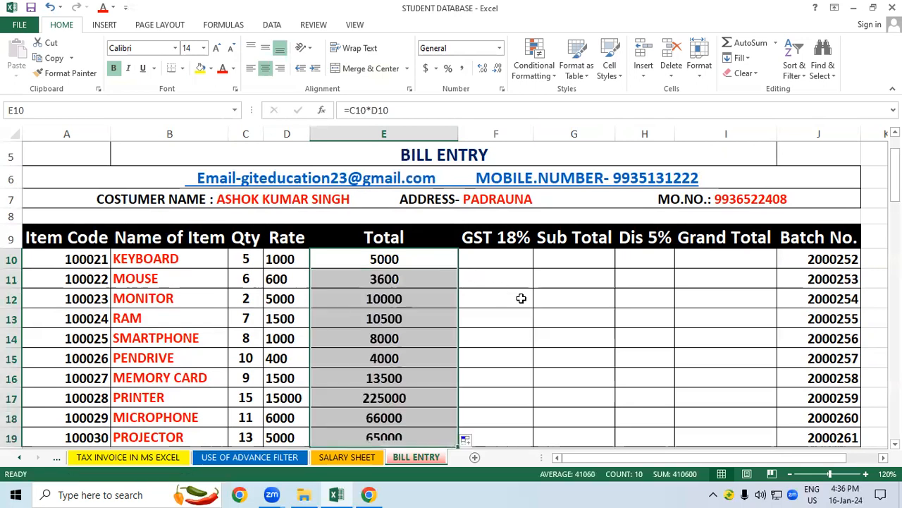
left_click(523, 298)
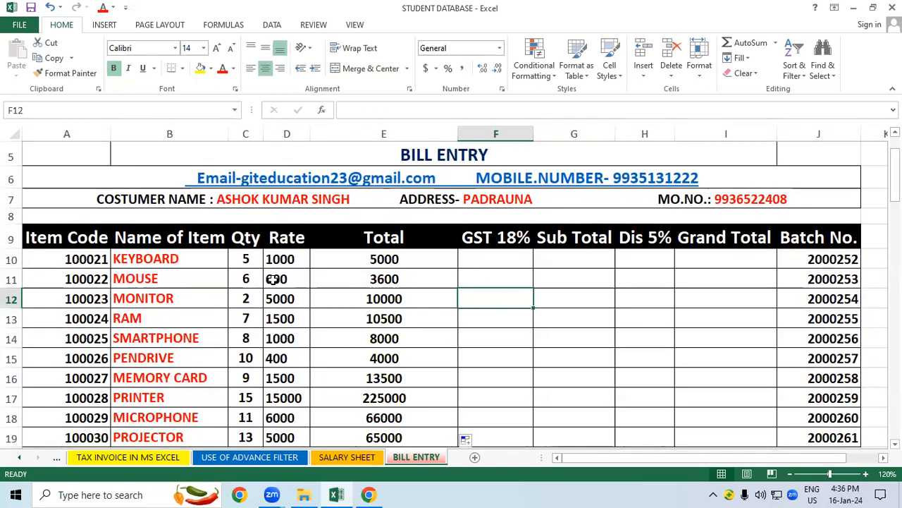
Check the MOUSE and MONITOR totals against each item's quantity and rate
left_click(242, 276)
left_click(275, 279)
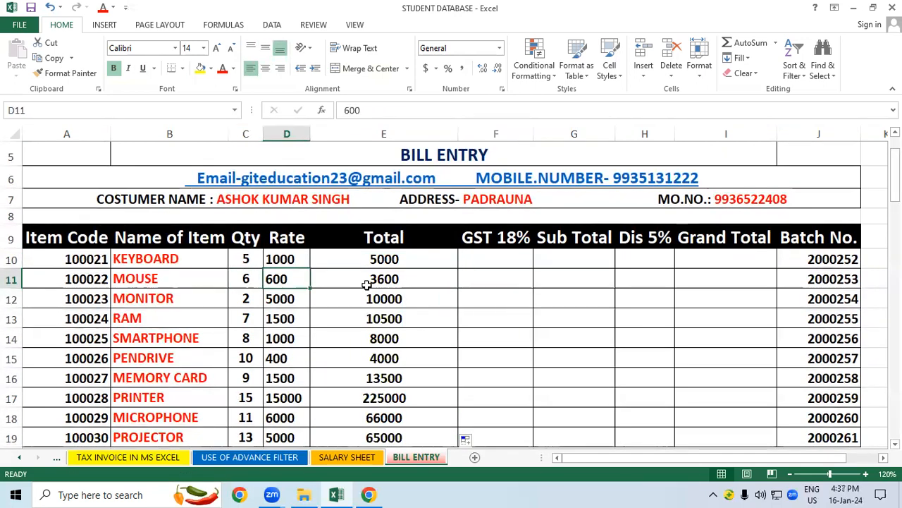
left_click(262, 280)
left_click(388, 279)
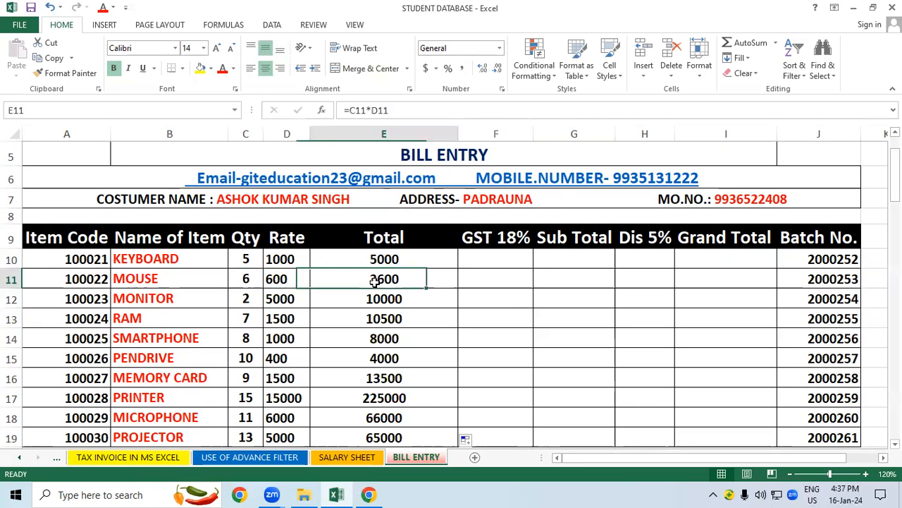
left_click(552, 311)
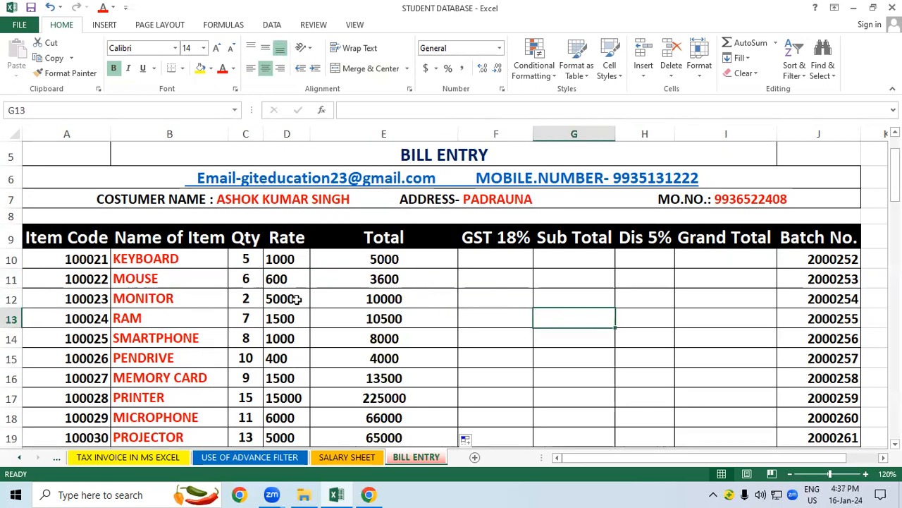
left_click(242, 300)
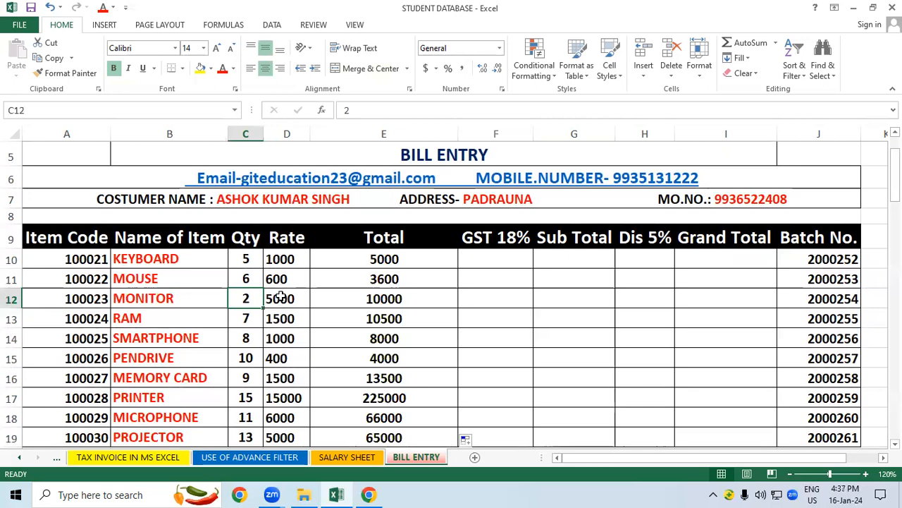
left_click(275, 299)
left_click(261, 301)
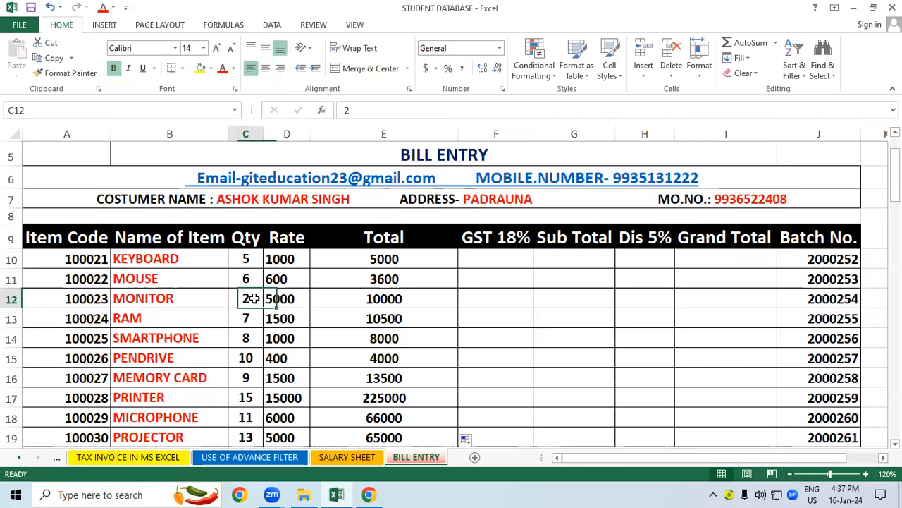
left_click(362, 293)
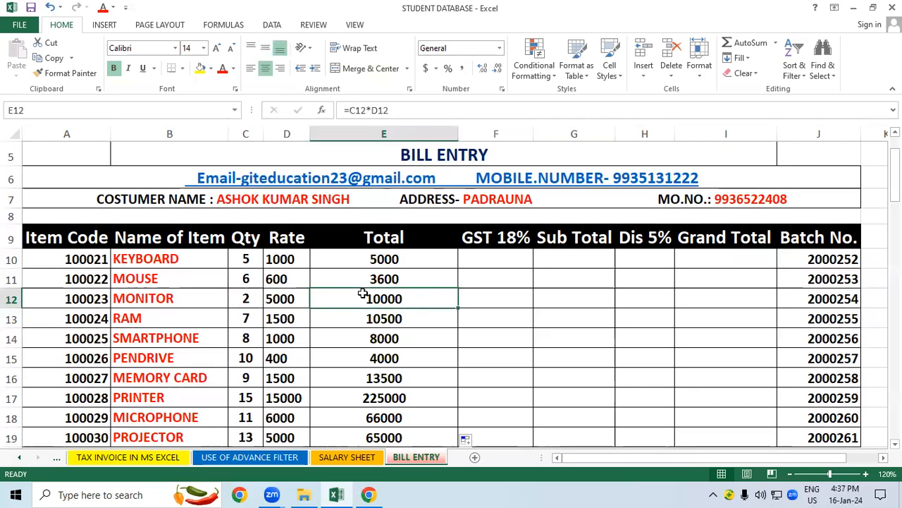
left_click(543, 351)
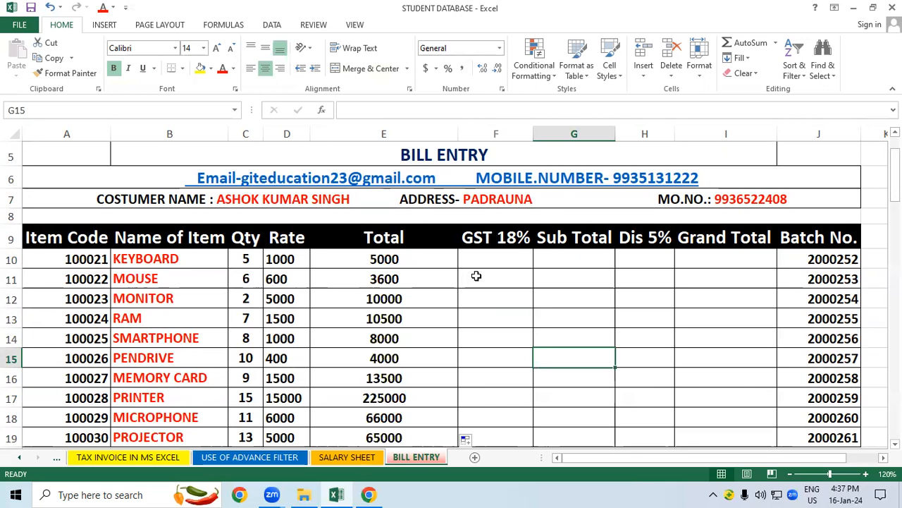
left_click(491, 292)
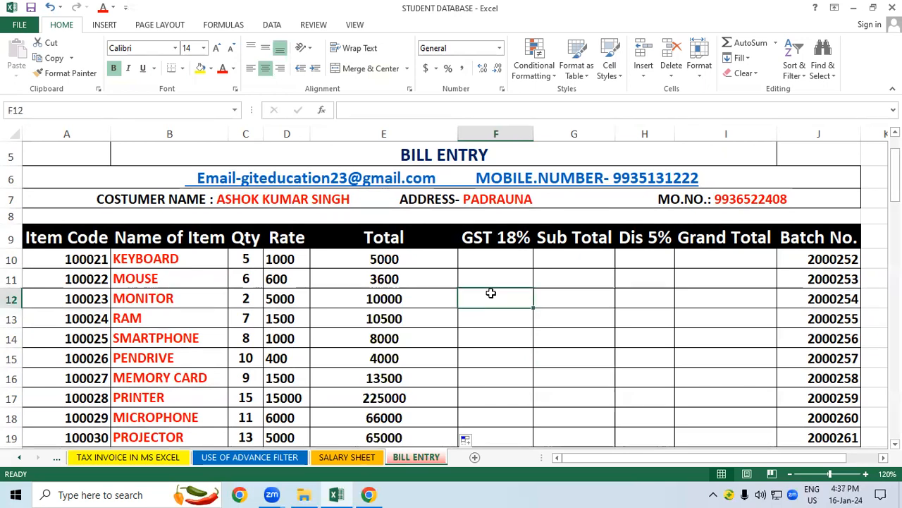
Examine the KEYBOARD, MOUSE and MONITOR items and their totals against the GST 18% column
left_click(487, 259)
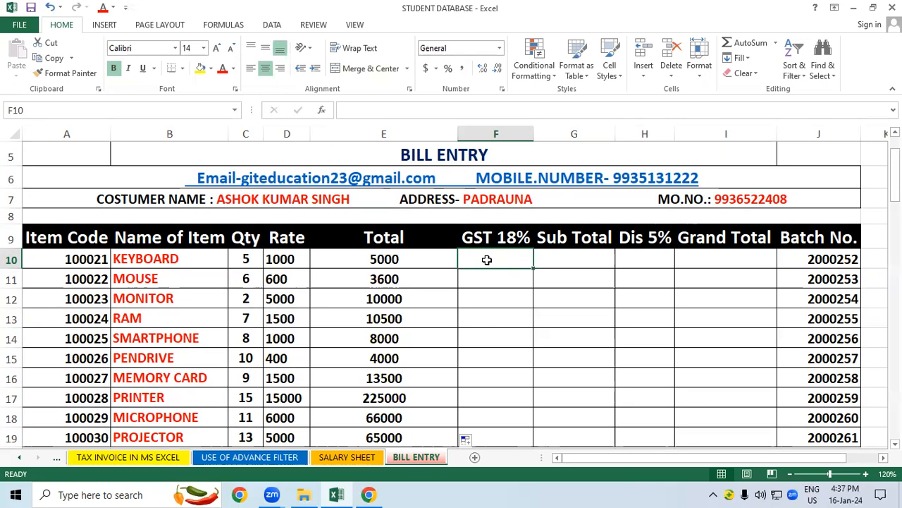
left_click(407, 298)
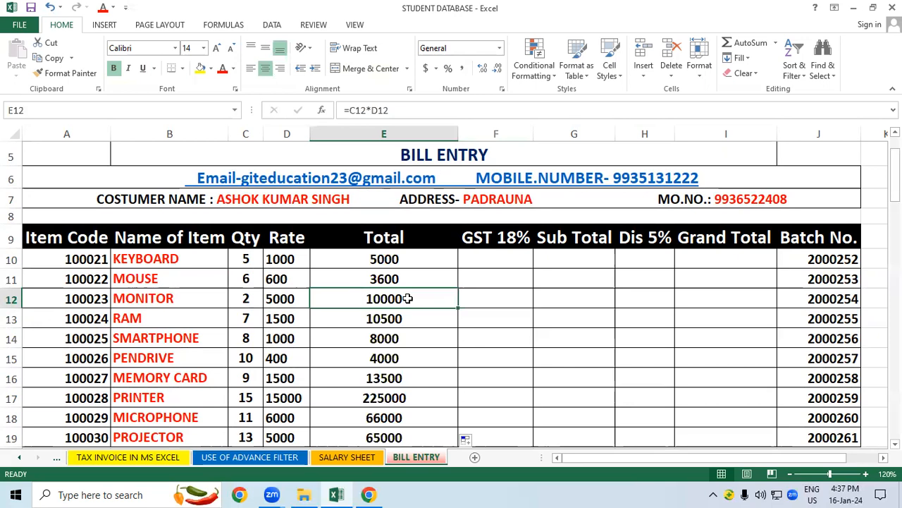
left_click(514, 265)
left_click(165, 256)
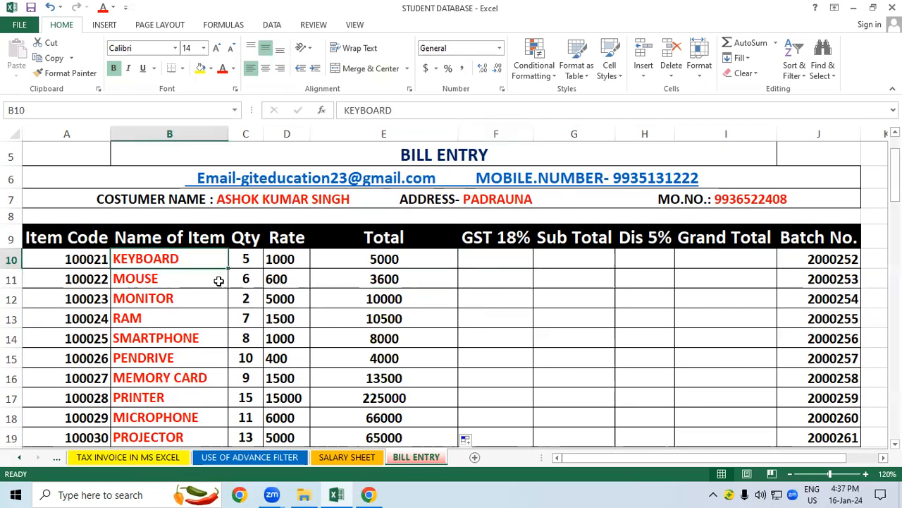
left_click(515, 258)
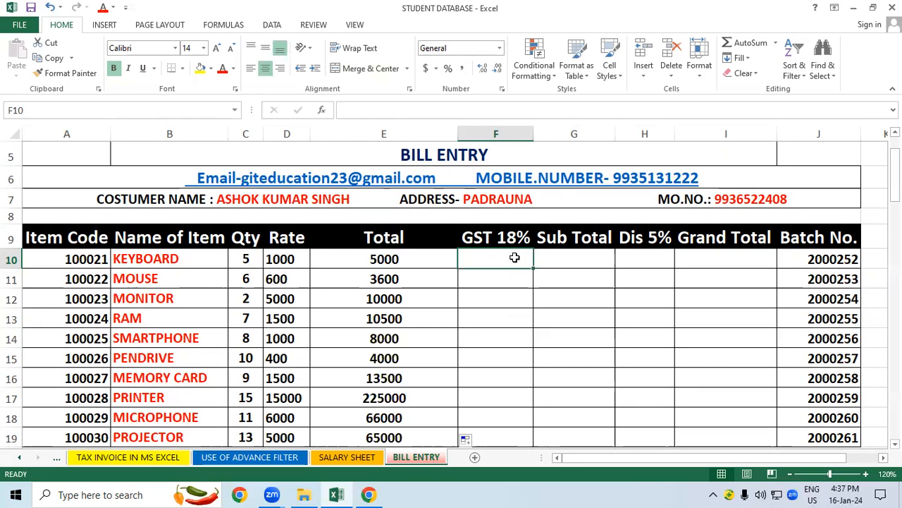
left_click(189, 280)
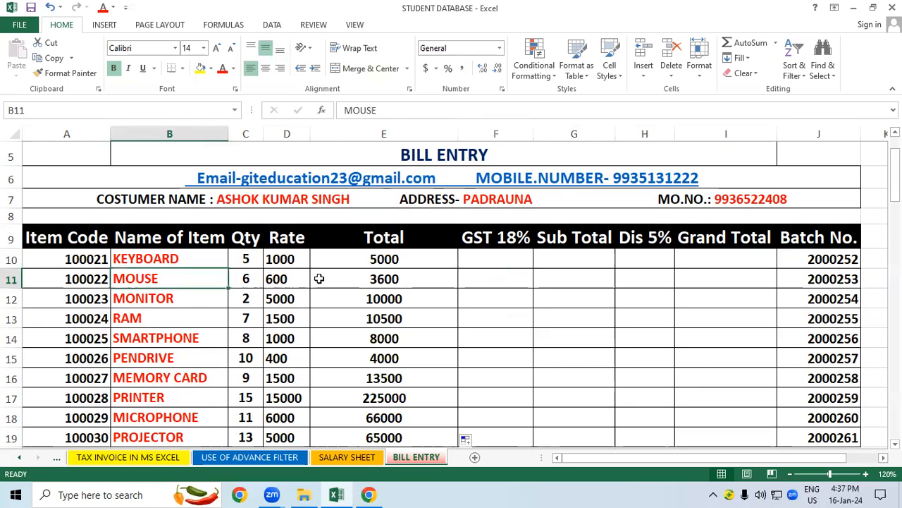
left_click(377, 280)
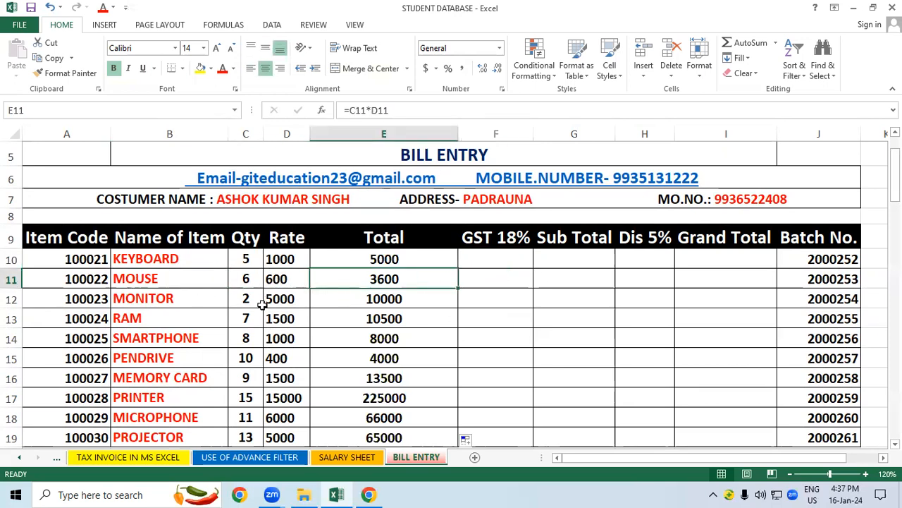
left_click(169, 299)
left_click(523, 292)
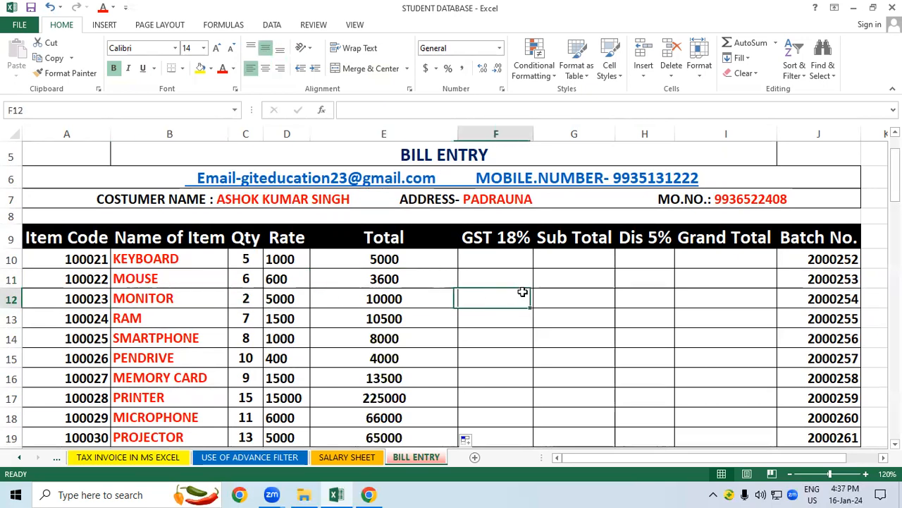
Review the quantity, rate and total in the PROJECTOR row of the bill
scroll(522, 291, "up", 1, "ctrl")
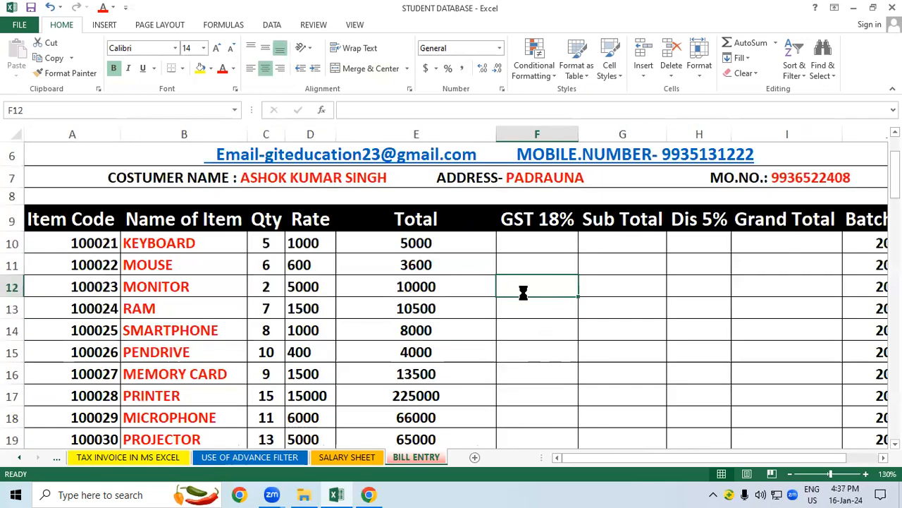
scroll(522, 291, "down", 1, "ctrl")
scroll(523, 291, "up", 1, "ctrl")
scroll(522, 291, "down", 1, "ctrl")
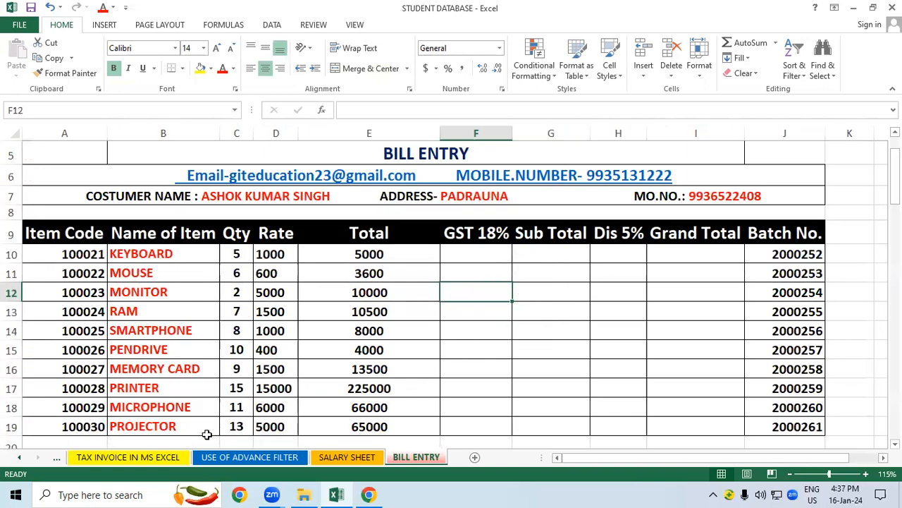
left_click_drag(151, 427, 378, 425)
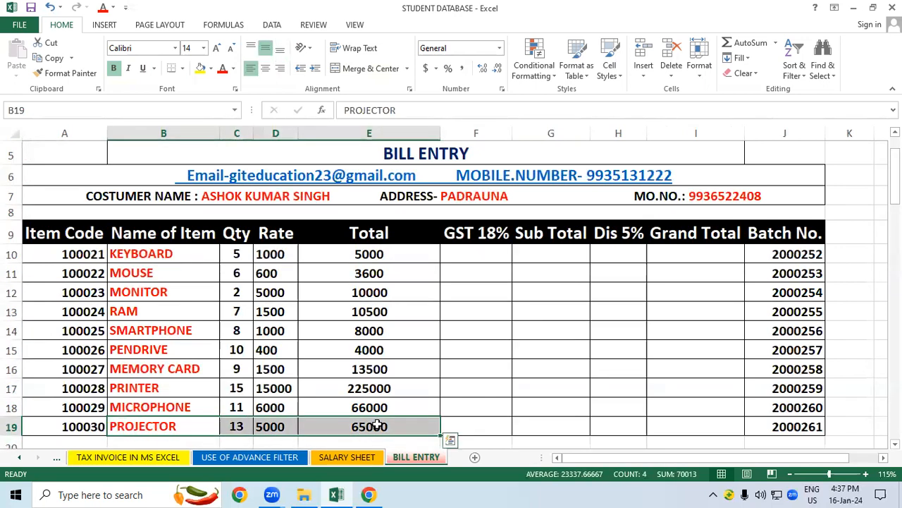
left_click(499, 414)
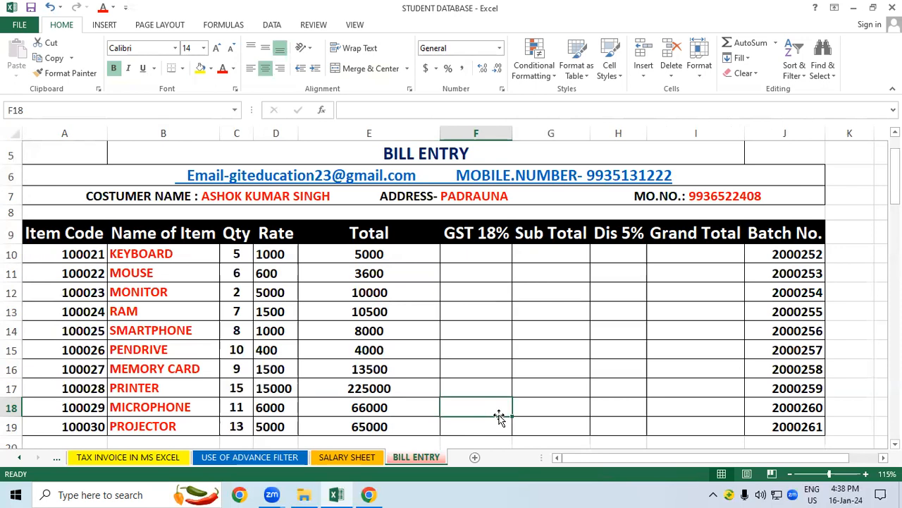
left_click(557, 409)
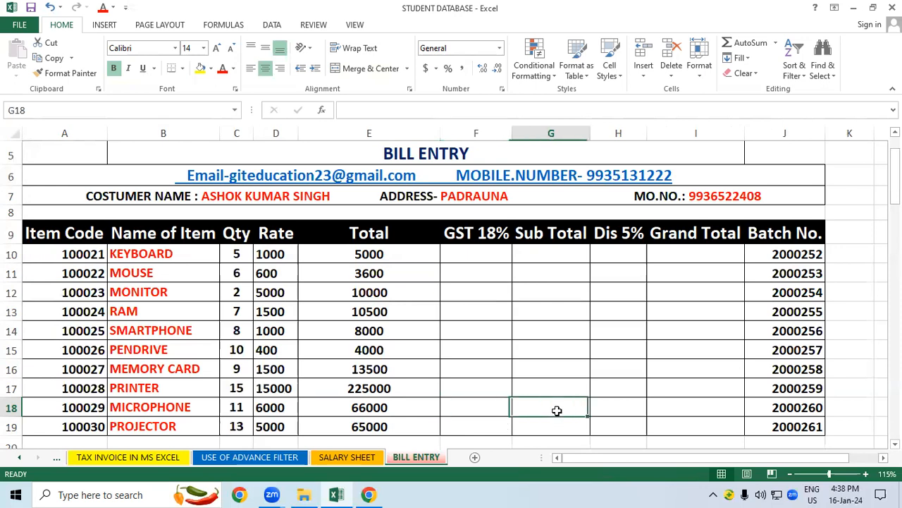
left_click_drag(169, 426, 345, 431)
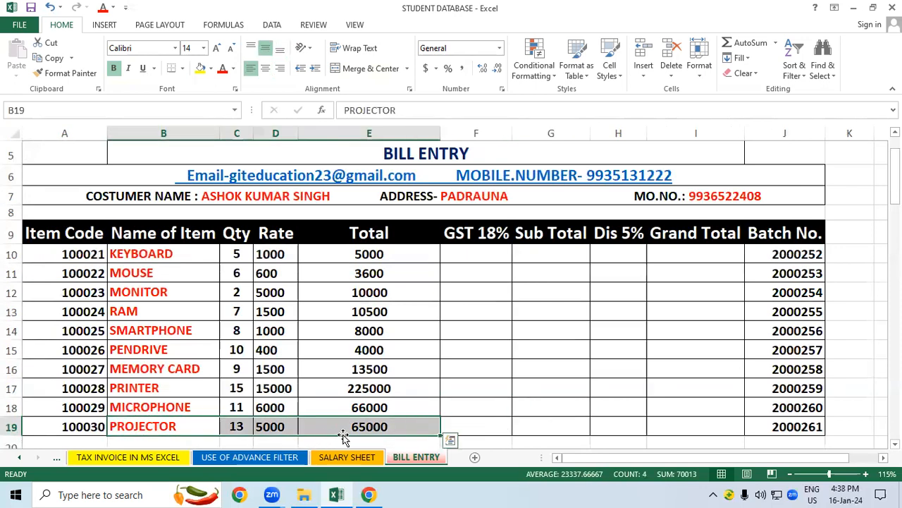
left_click(599, 416)
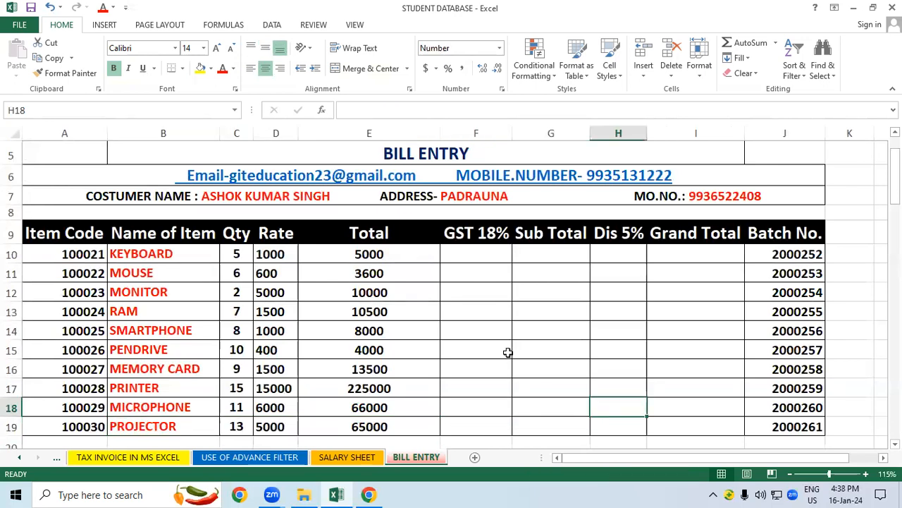
Calculate the KEYBOARD's 18% GST in F10 from its total with the formula =E10*18/100
left_click(474, 247)
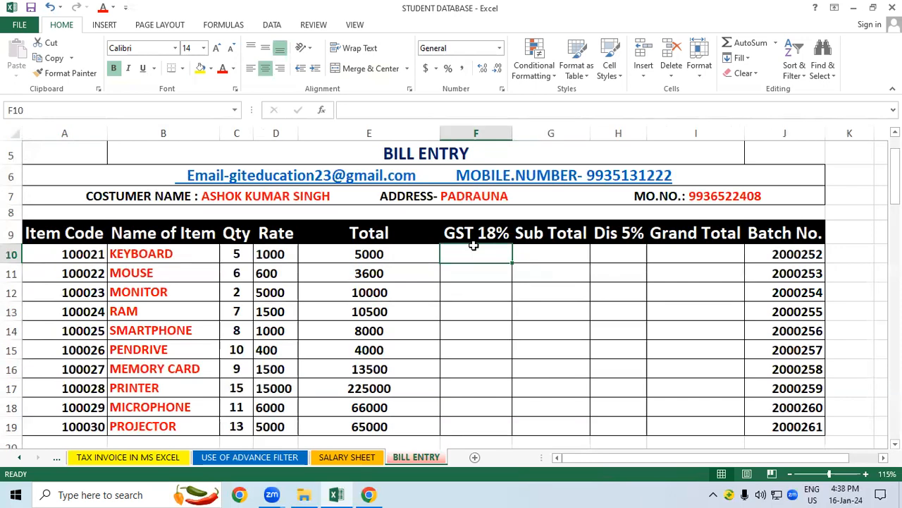
type("=")
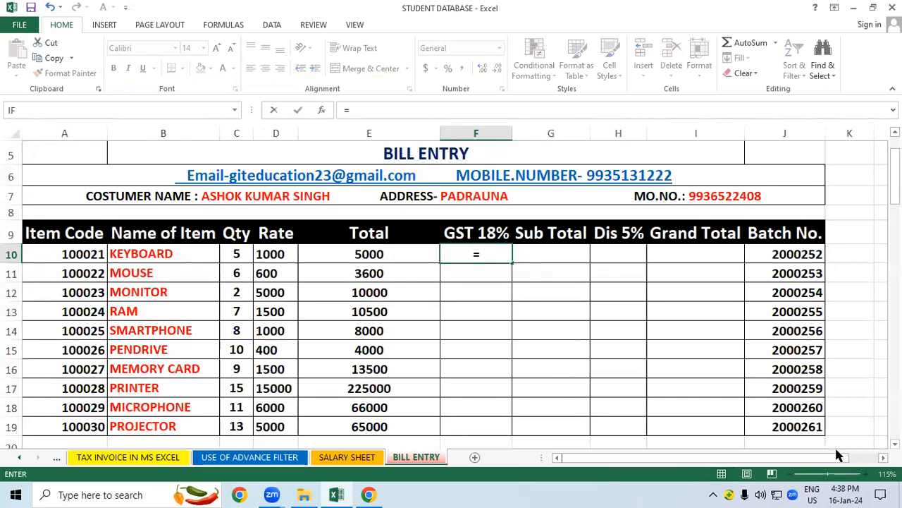
left_click(392, 248)
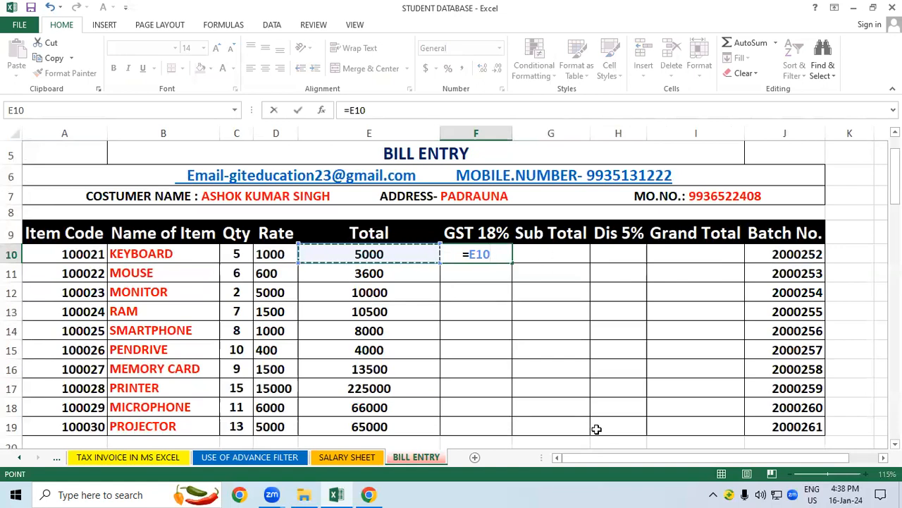
type("*")
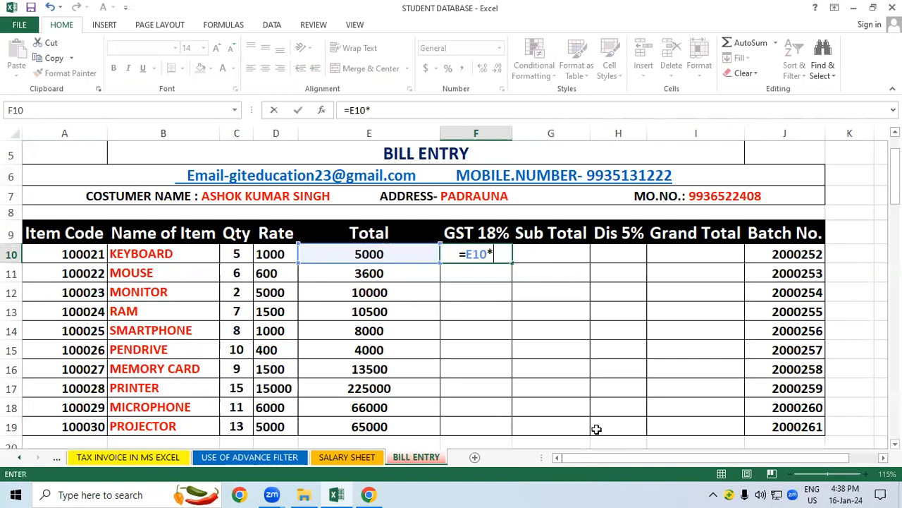
type("18")
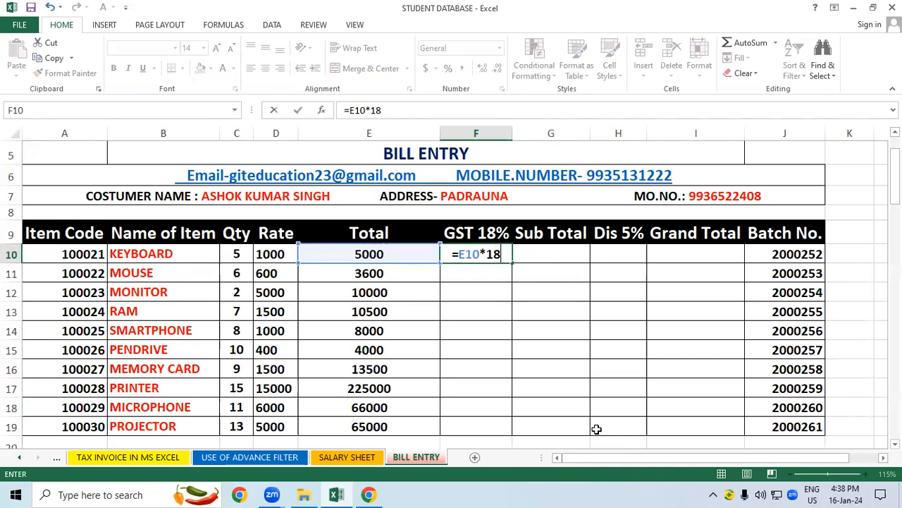
type("/100")
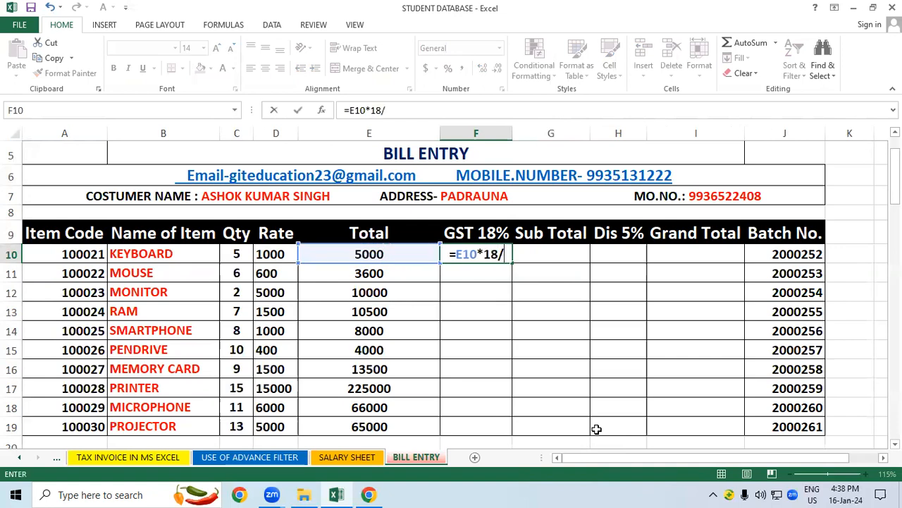
key("Return")
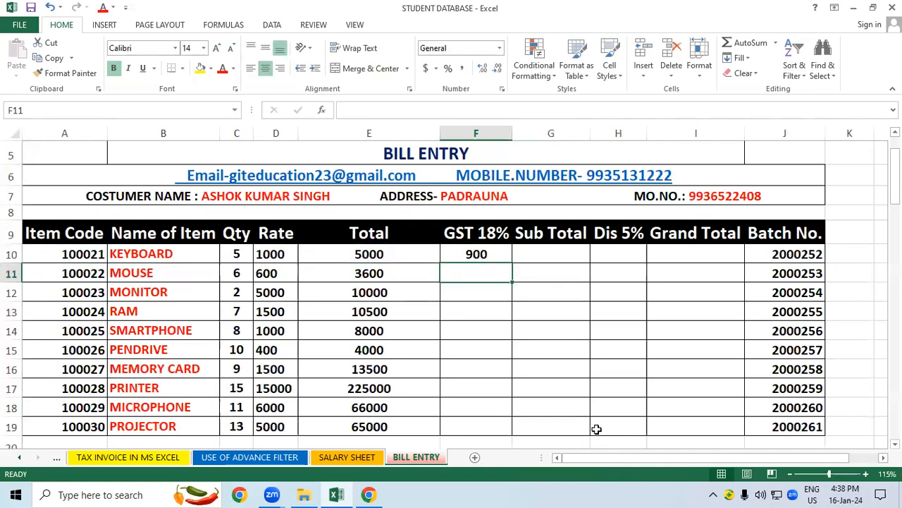
Fill the F10 GST formula down through F19 for all remaining items
left_click(493, 255)
double_click(512, 262)
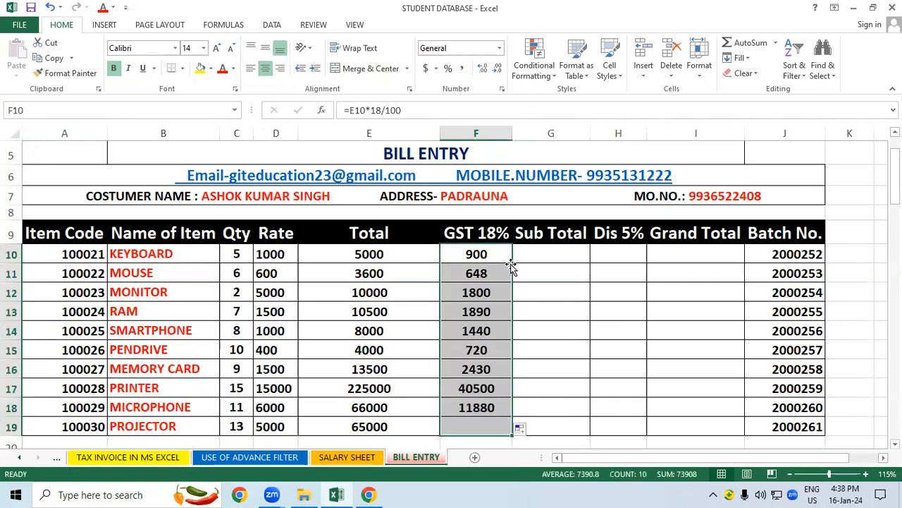
left_click(626, 350)
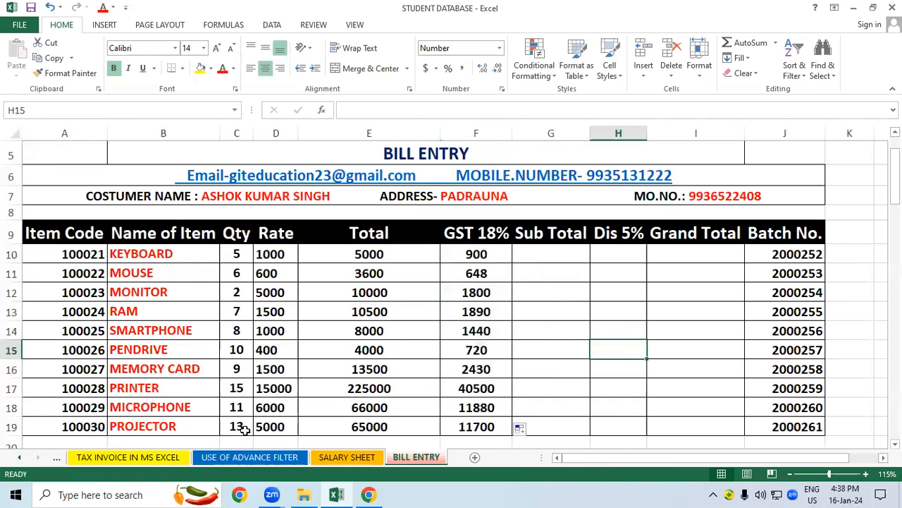
Change the PROJECTOR's GST rate to 28 percent by editing the F19 formula to =E19*28/100
left_click_drag(236, 427, 329, 426)
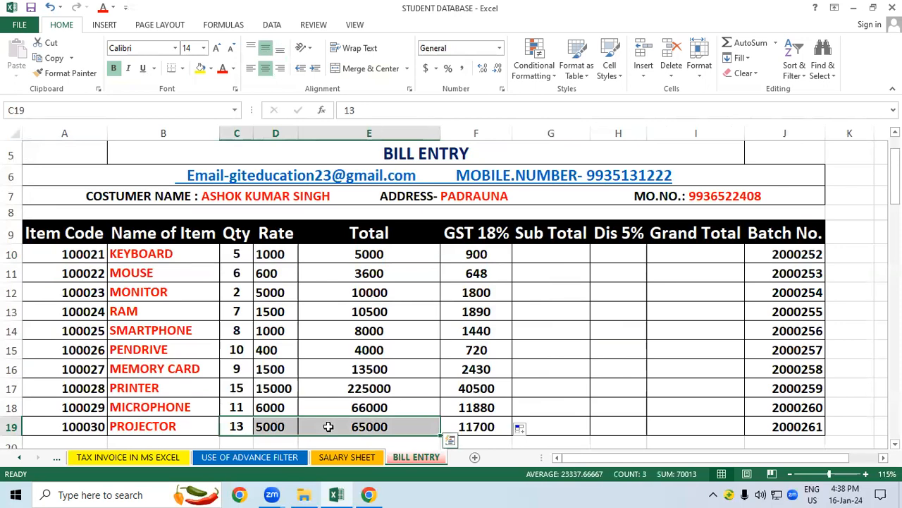
left_click(551, 388)
left_click(476, 426)
double_click(472, 426)
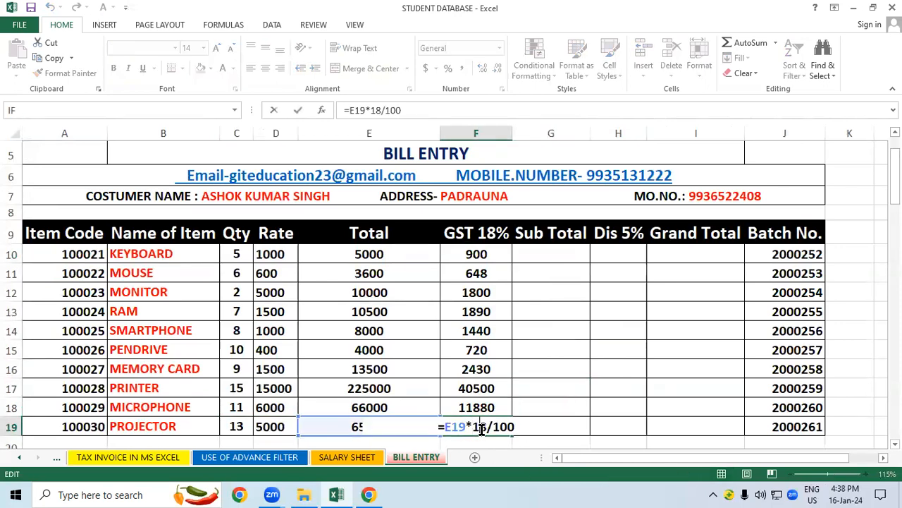
key("BackSpace")
type("2")
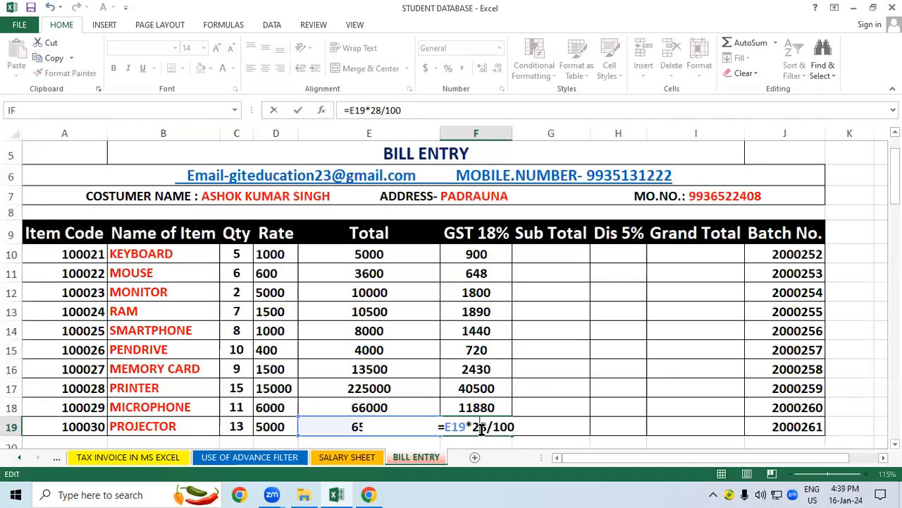
key("Return")
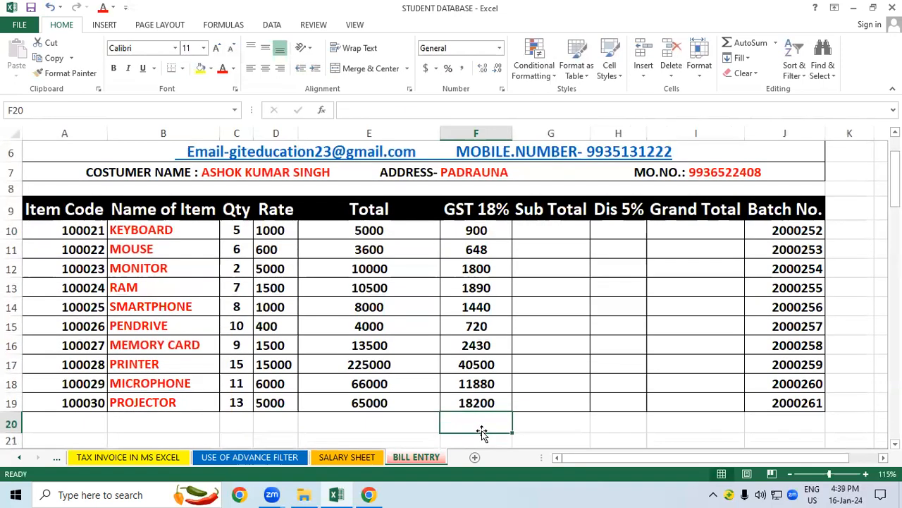
Examine the KEYBOARD's total in E10 and GST in F10 as the amounts behind its Sub Total in G10
left_click(597, 363)
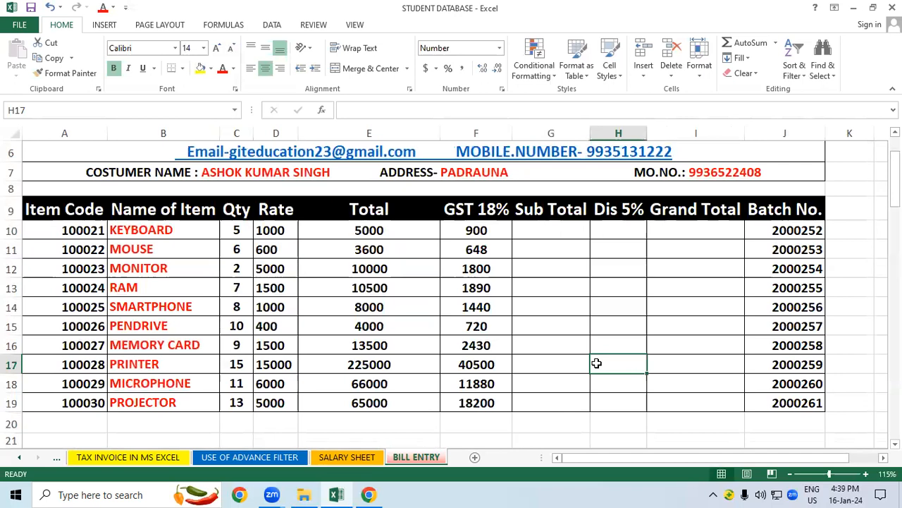
left_click(601, 324)
left_click(554, 236)
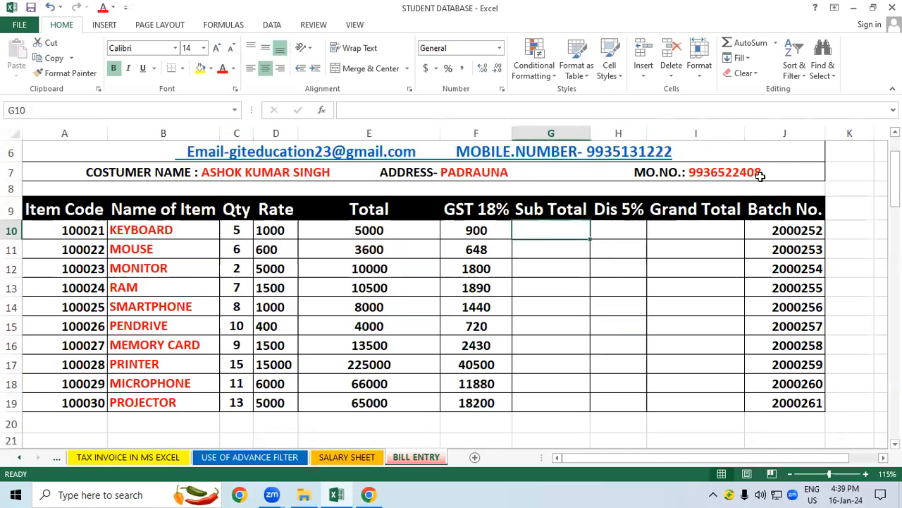
scroll(467, 313, "up", 1)
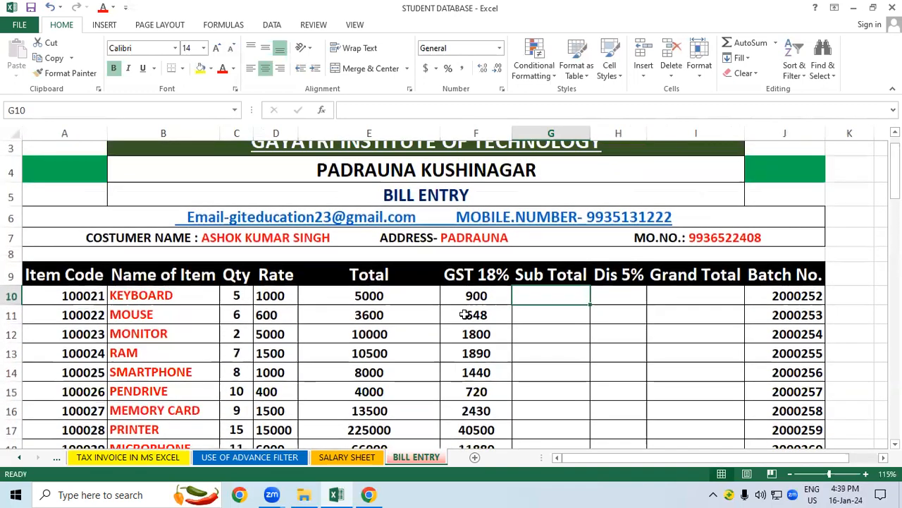
left_click(359, 296)
left_click(495, 295)
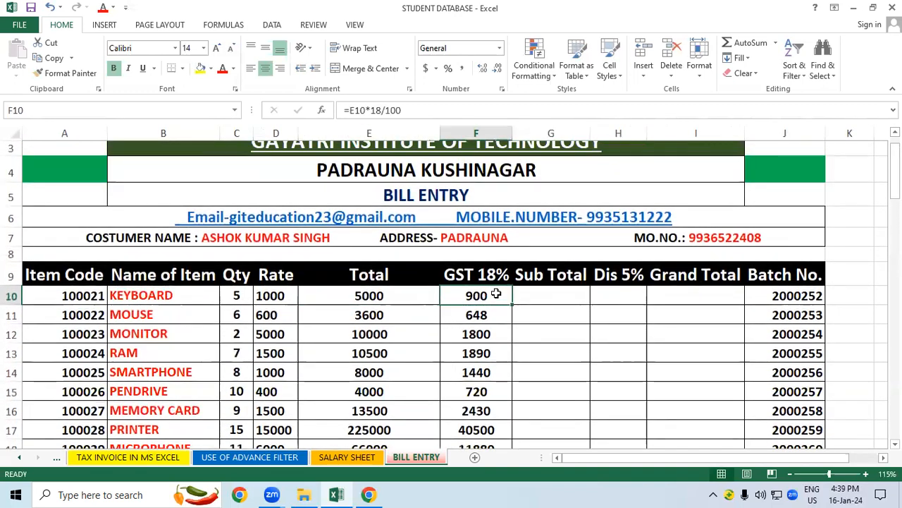
left_click(564, 294)
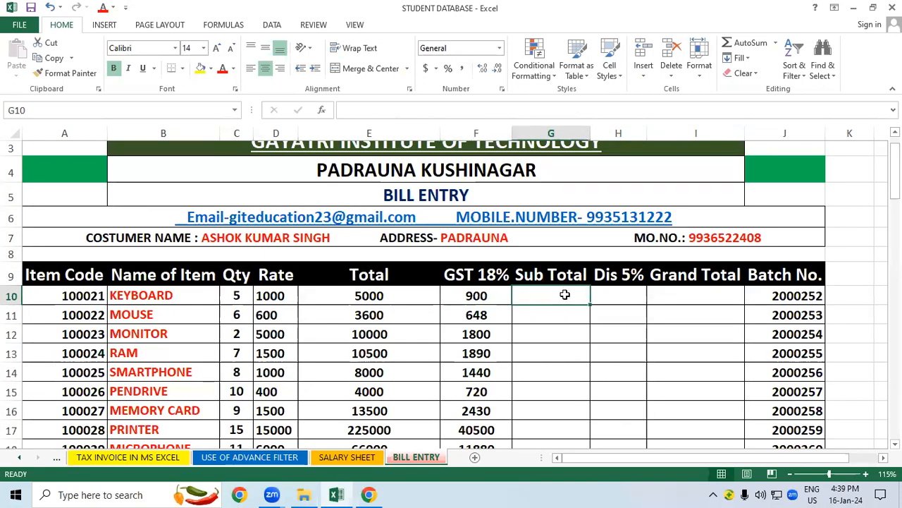
left_click(481, 309)
left_click(359, 298)
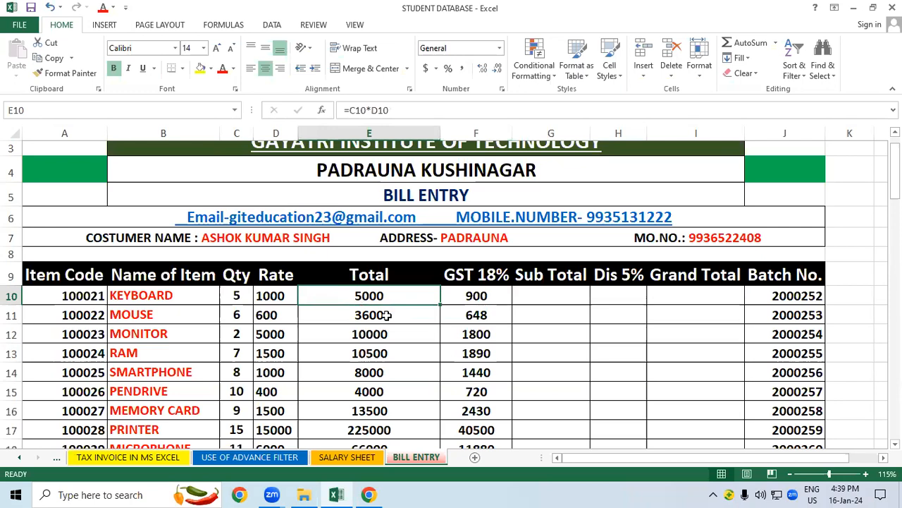
left_click(561, 358)
left_click(384, 294)
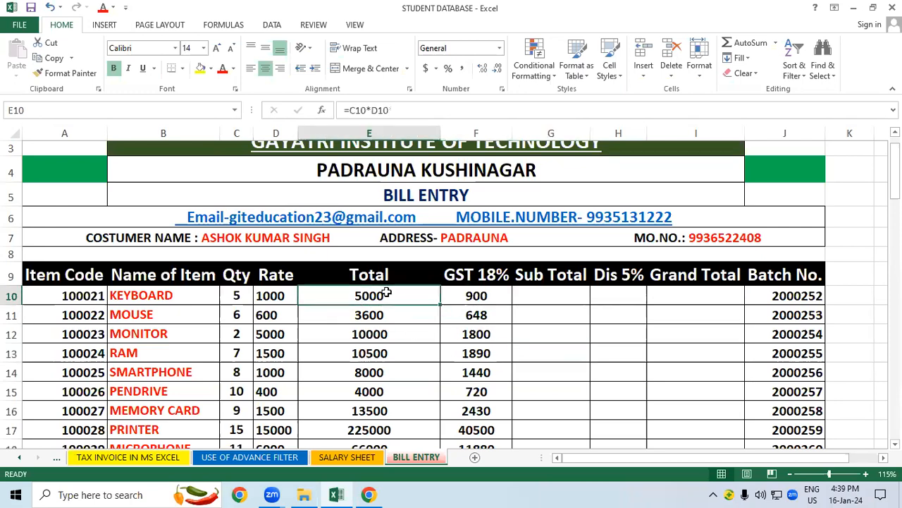
left_click(478, 297)
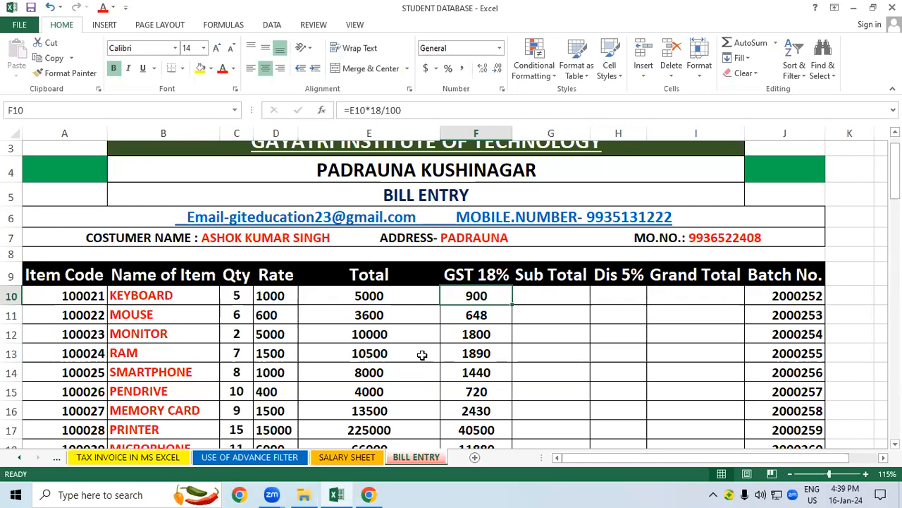
Review the item names in B10:B14 and the GST amounts from F10 downward, along with the KEYBOARD's total
left_click_drag(151, 299, 176, 372)
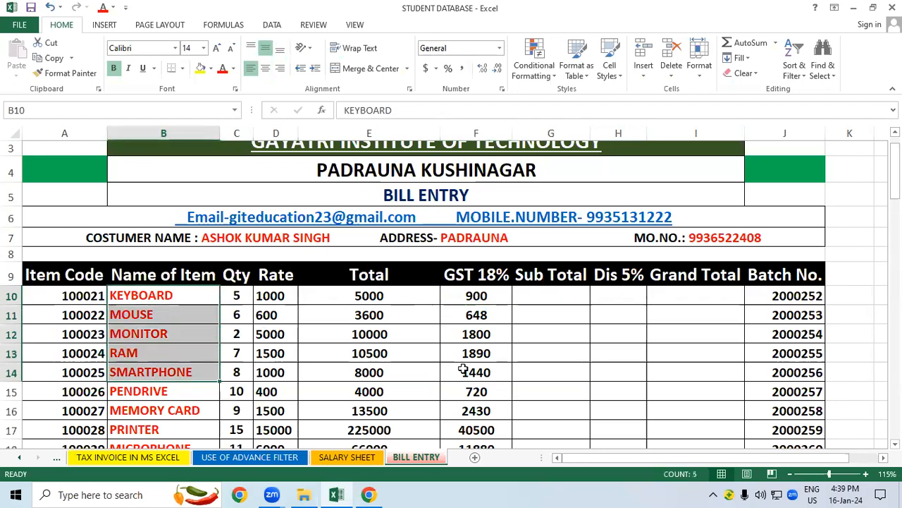
left_click(652, 359)
left_click_drag(484, 298, 486, 388)
left_click(569, 369)
left_click(467, 352)
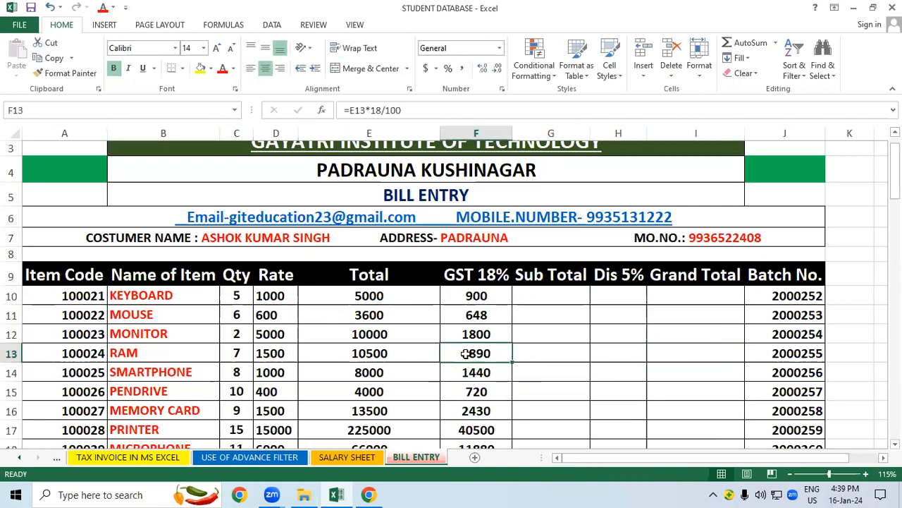
left_click(361, 297)
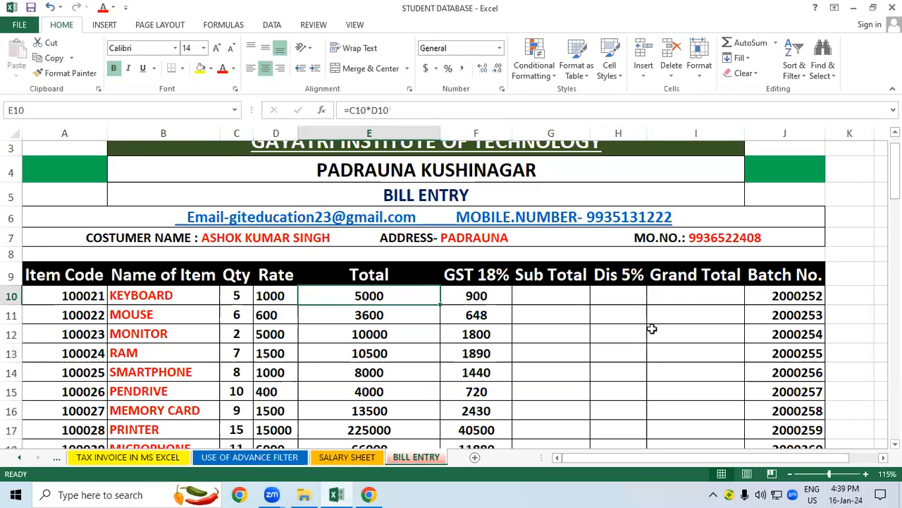
Calculate the KEYBOARD's Sub Total in G10 by adding its total and GST with the formula =E10+F10
left_click(566, 296)
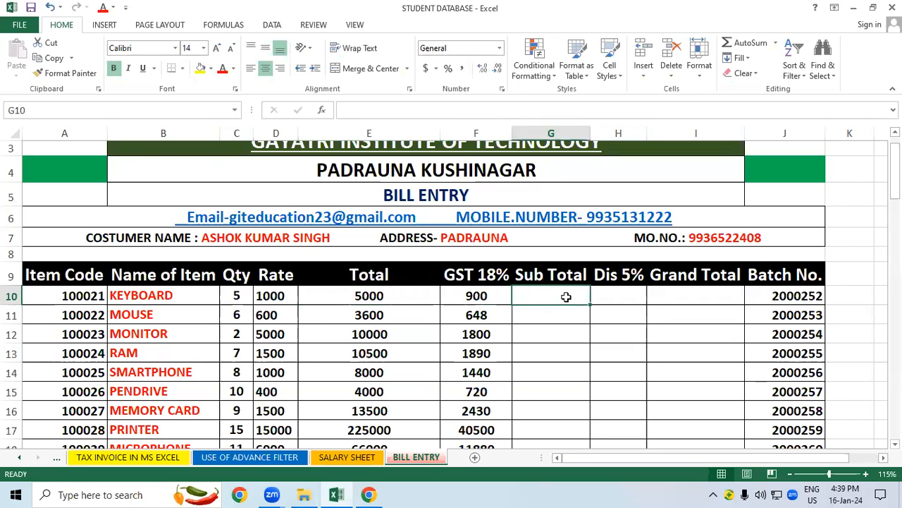
type("=")
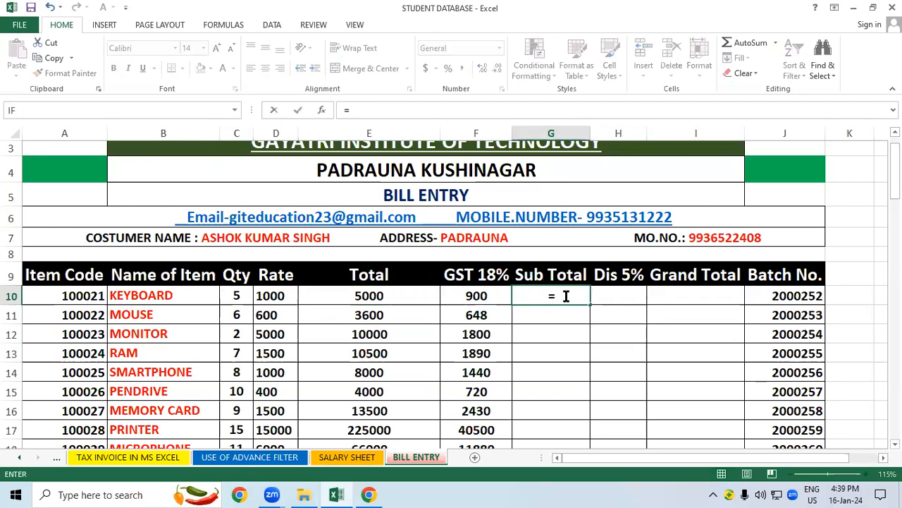
left_click(394, 297)
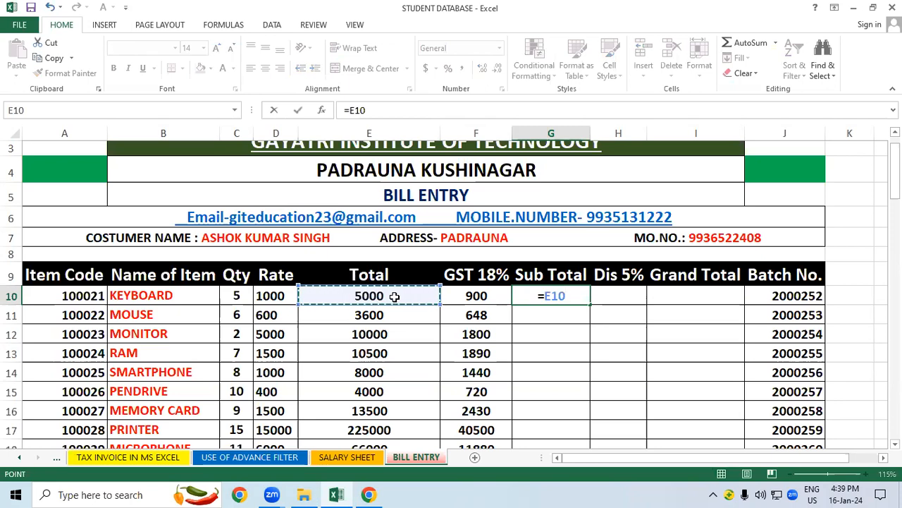
type("+")
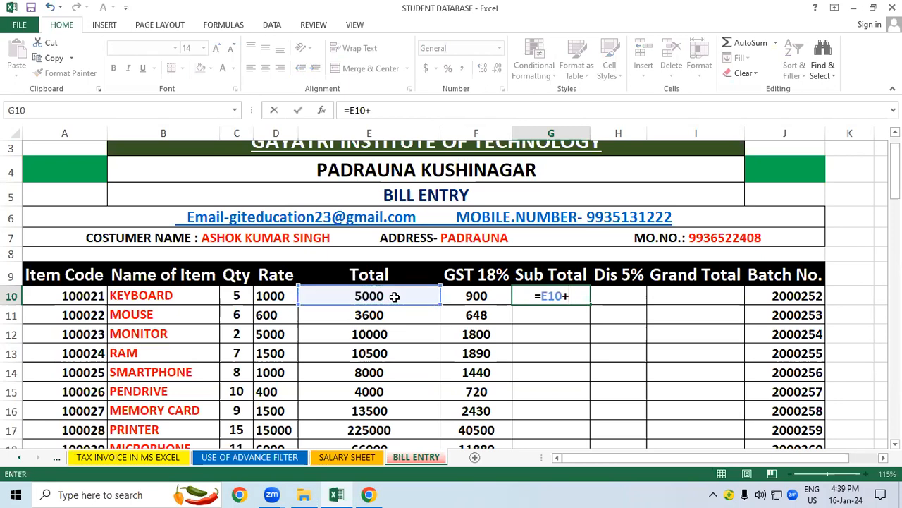
left_click(463, 295)
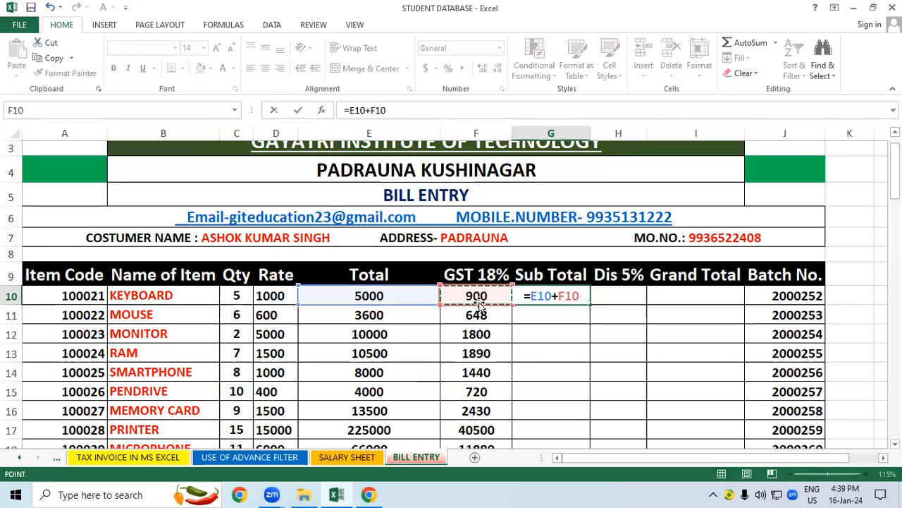
key("Return")
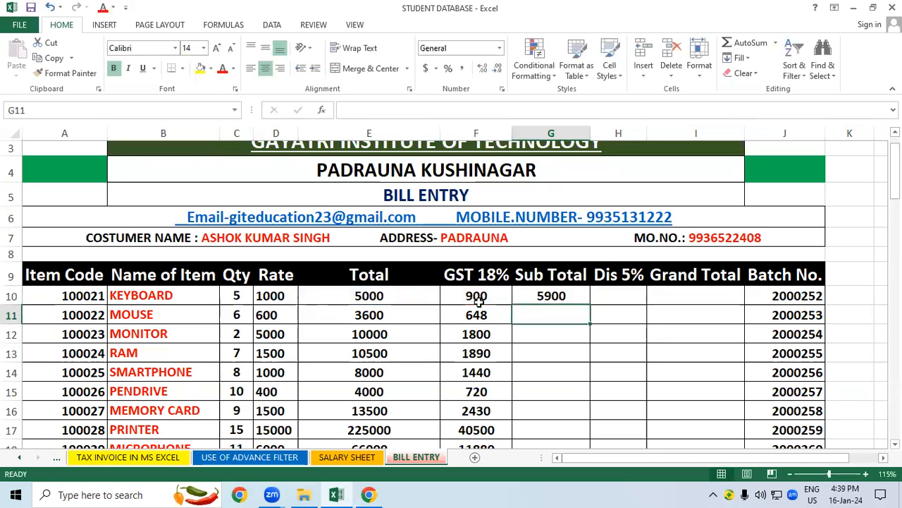
Fill the G10 Sub Total formula down through G19 for all remaining items
left_click(578, 294)
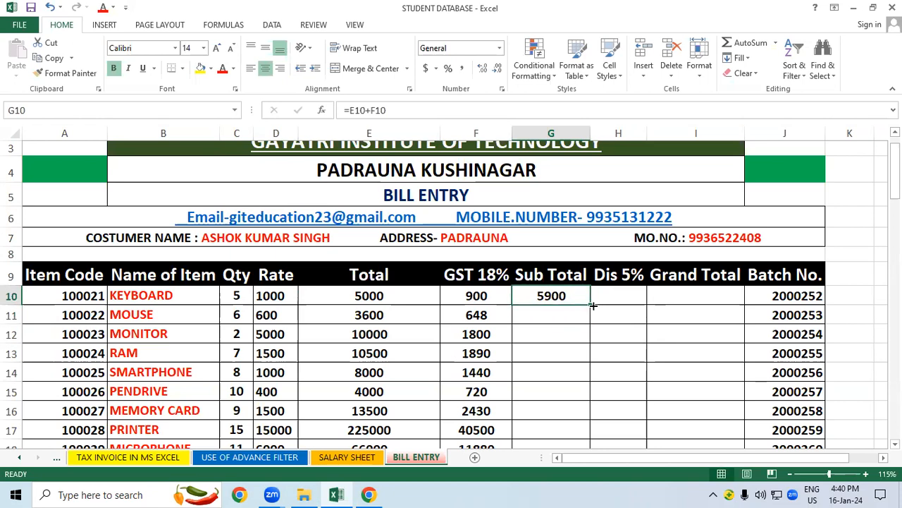
double_click(588, 303)
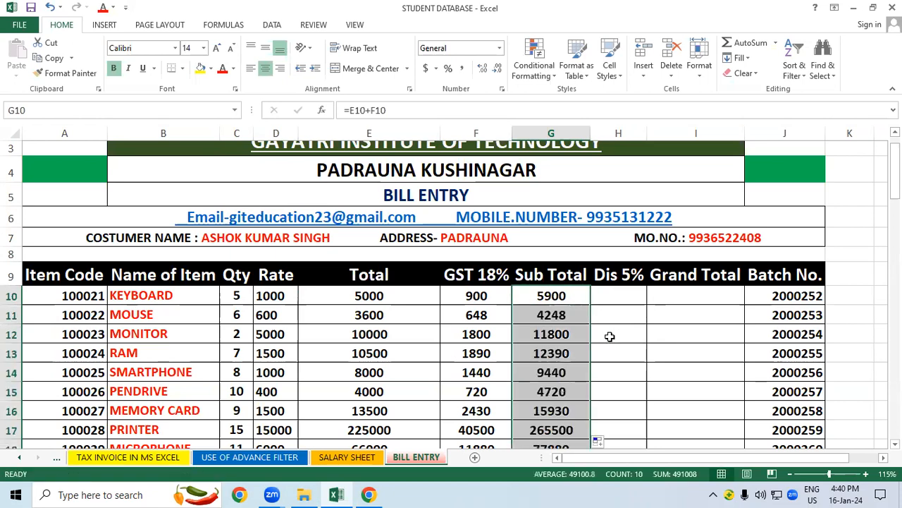
left_click(609, 337)
Calculate the KEYBOARD's 5% discount in H10 from its Sub Total with the formula =G10*5/100
left_click(619, 297)
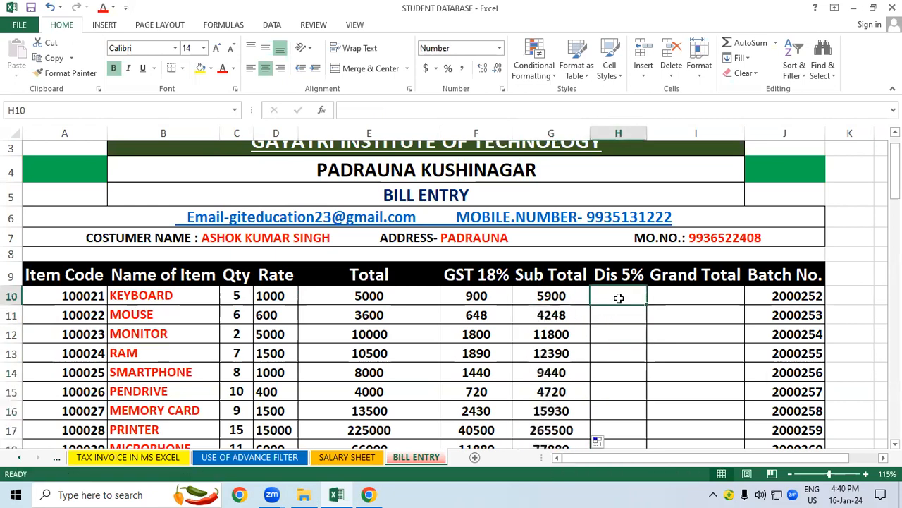
left_click(368, 314)
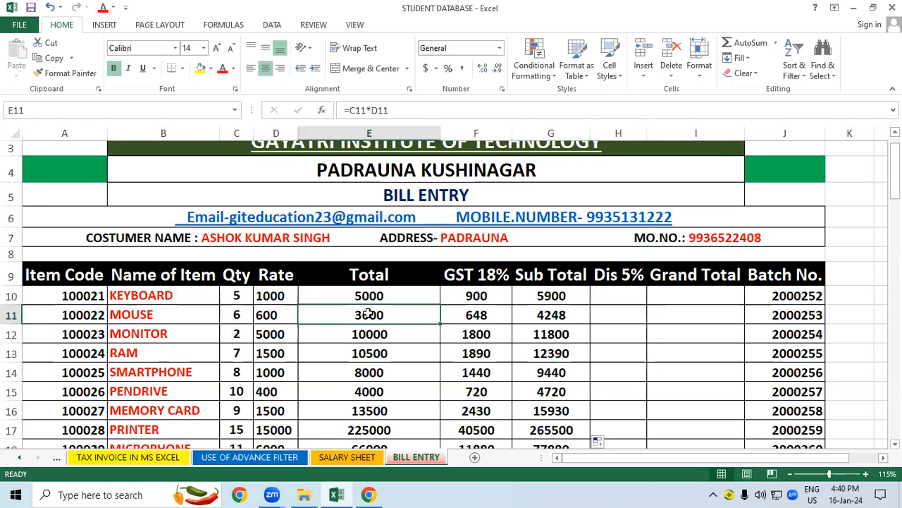
left_click(598, 333)
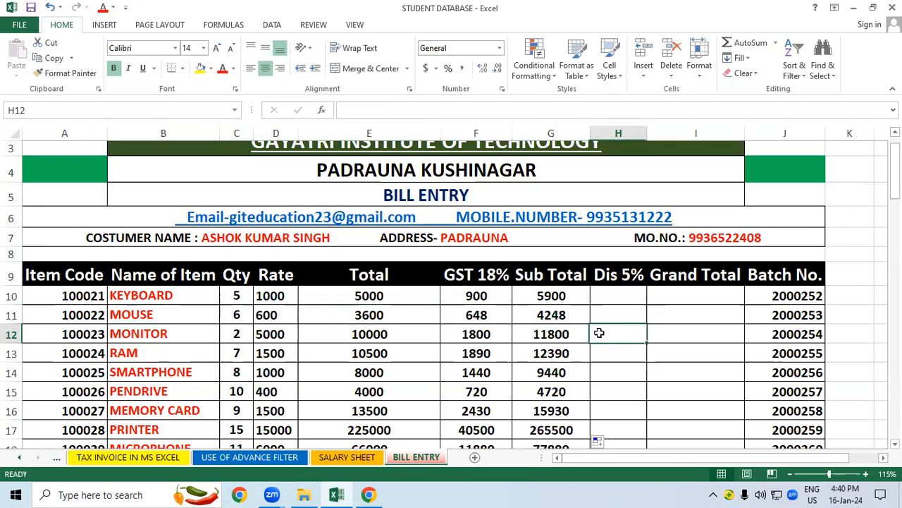
left_click(607, 293)
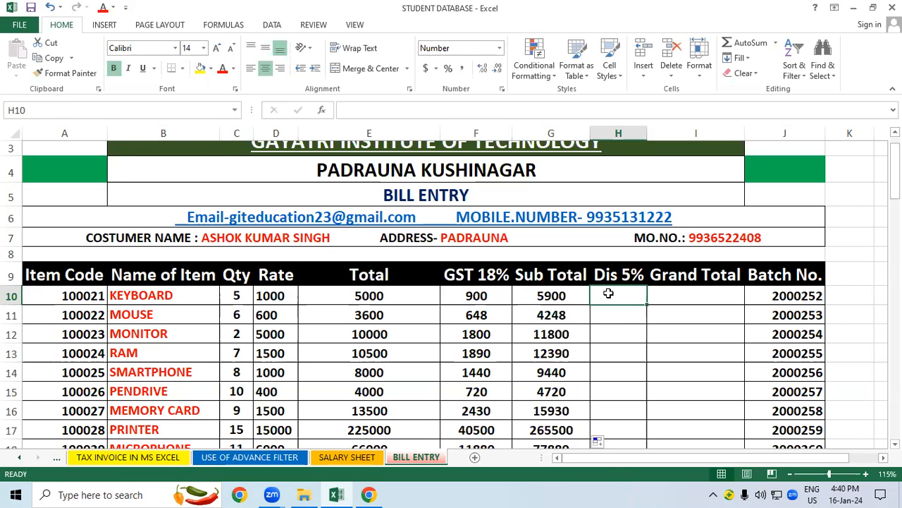
left_click(699, 418)
left_click(640, 300)
type("=")
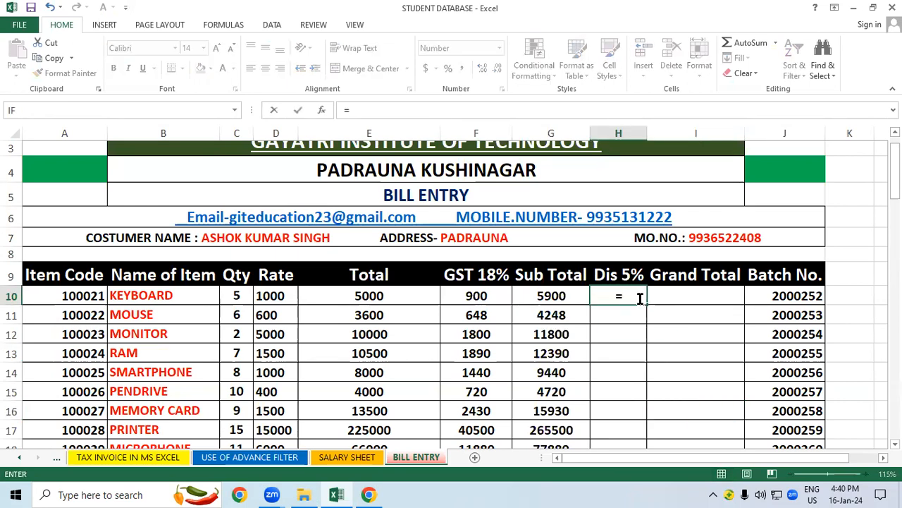
left_click(535, 296)
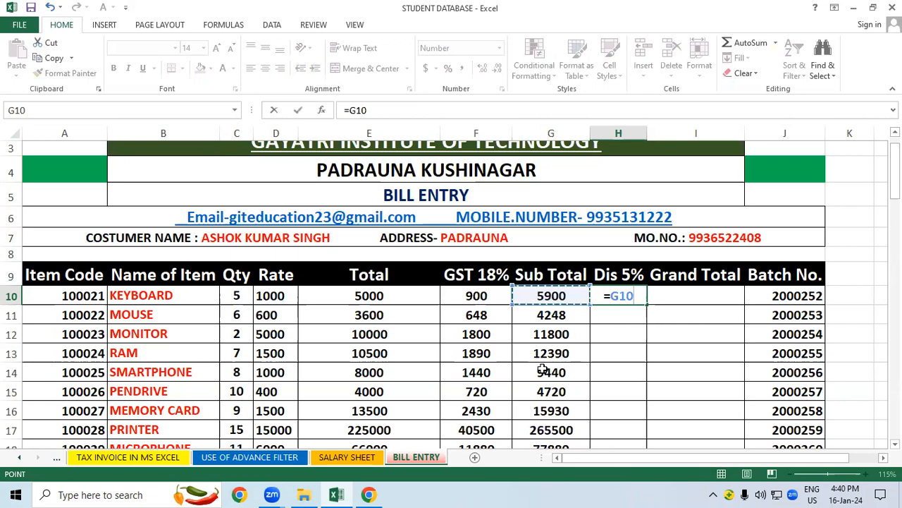
type("*")
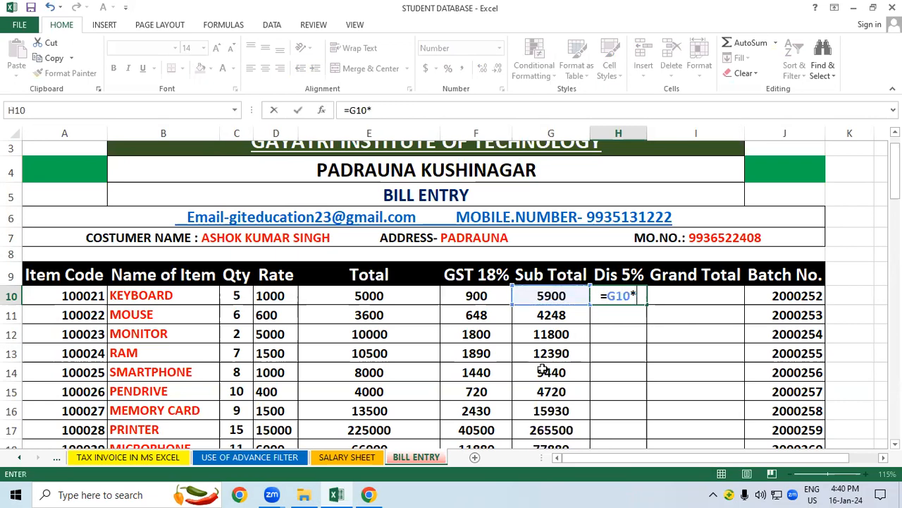
type("5/100")
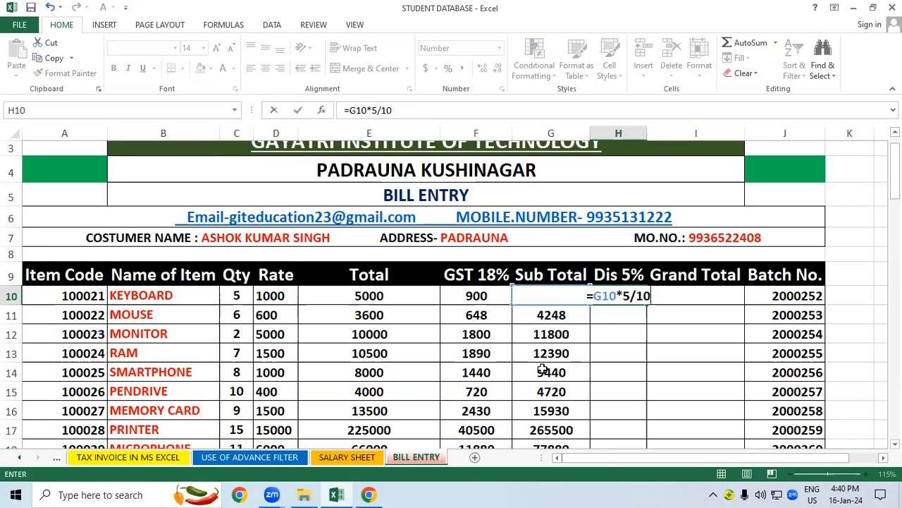
key("Return")
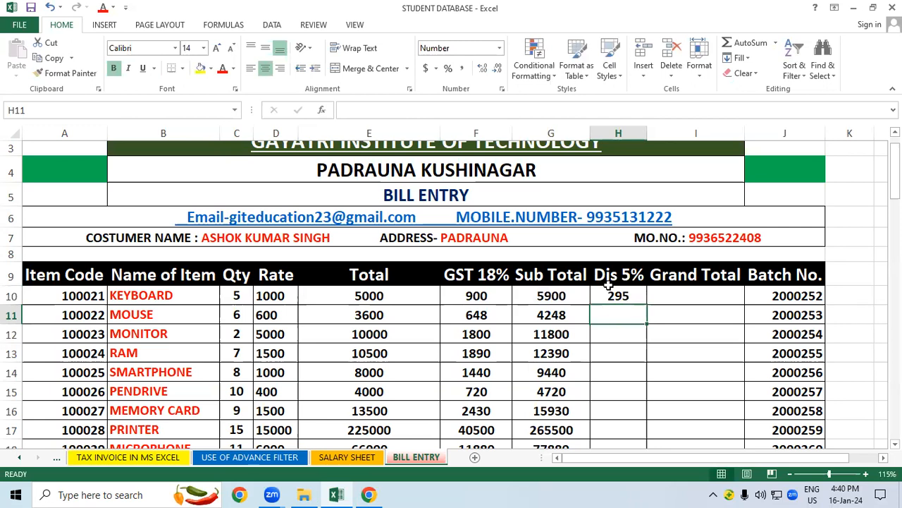
Fill the H10 discount formula down through H19 for all remaining items
left_click(621, 295)
left_click_drag(646, 302, 646, 434)
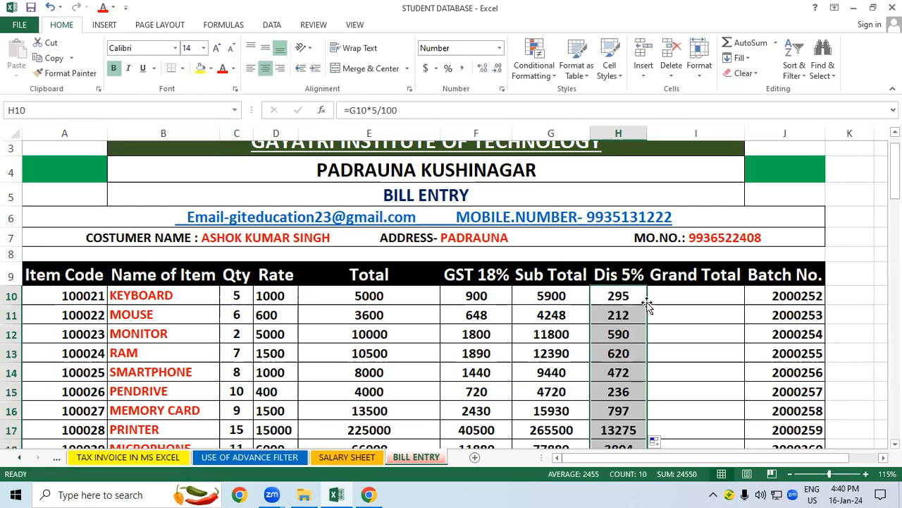
left_click(661, 327)
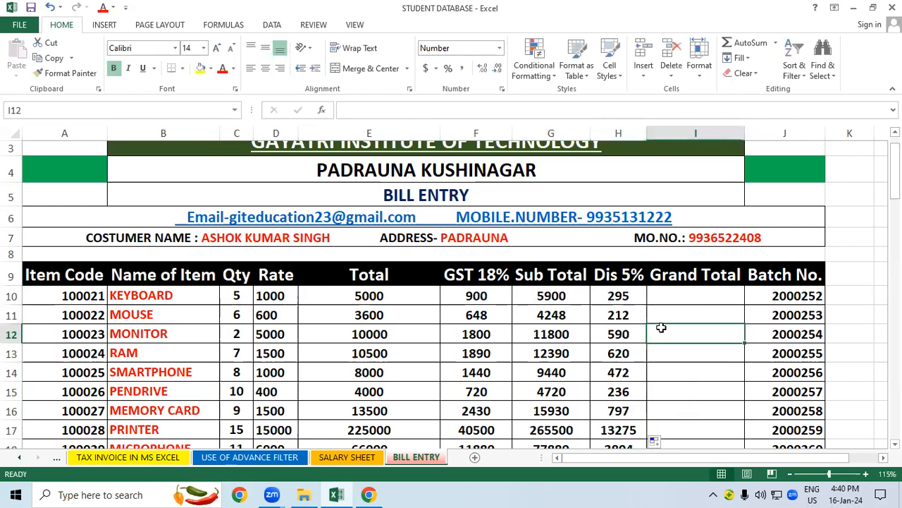
Review the discount amounts in H10:H19 alongside the Grand Total column
left_click(678, 292)
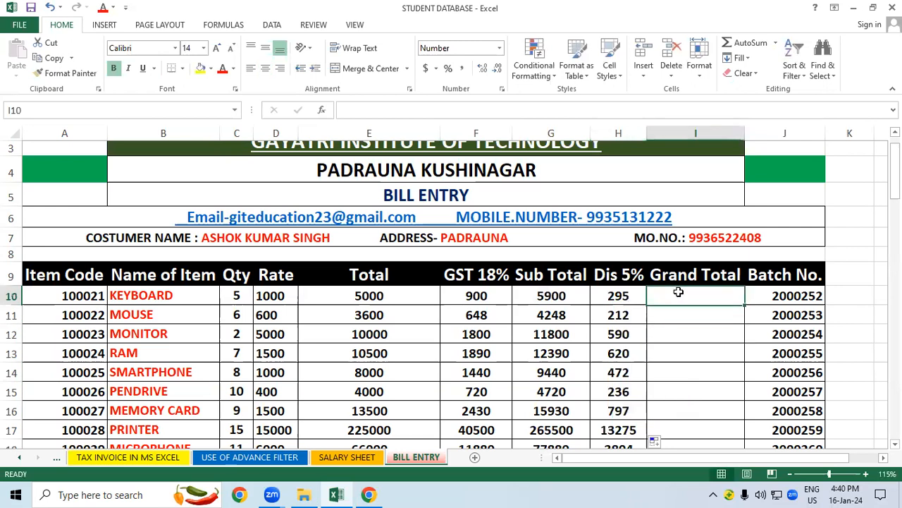
left_click(895, 444)
left_click(894, 444)
left_click(682, 287)
left_click(684, 256)
left_click_drag(628, 253, 630, 425)
left_click(695, 345)
Calculate the KEYBOARD's Grand Total in I10 by subtracting its discount from its Sub Total with the formula =G10-H10
left_click(720, 252)
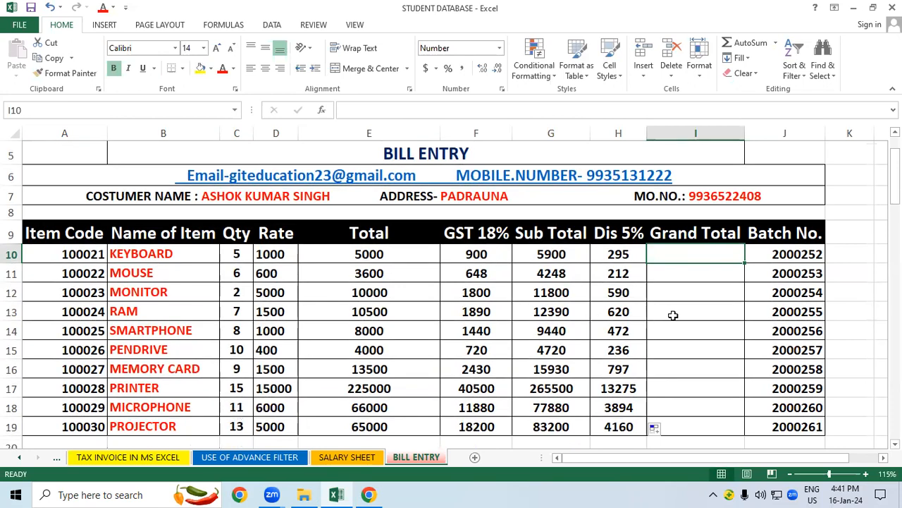
type("=")
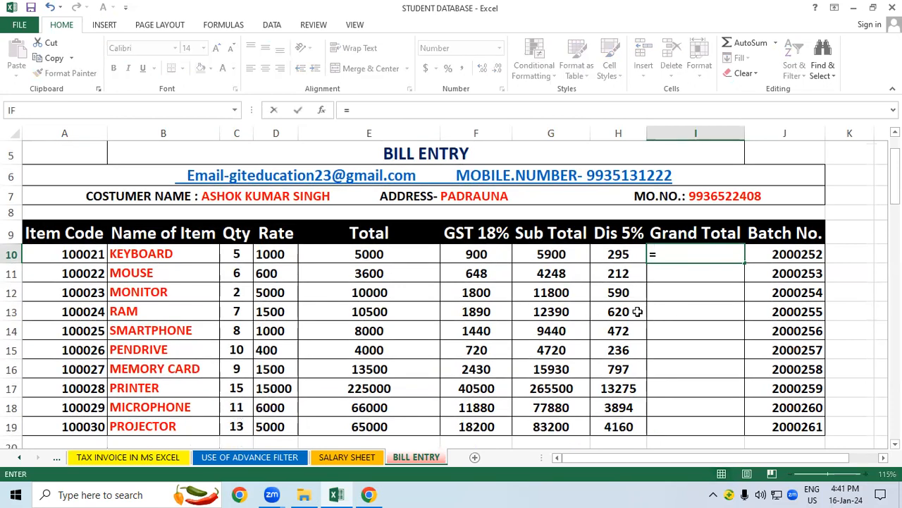
left_click(539, 255)
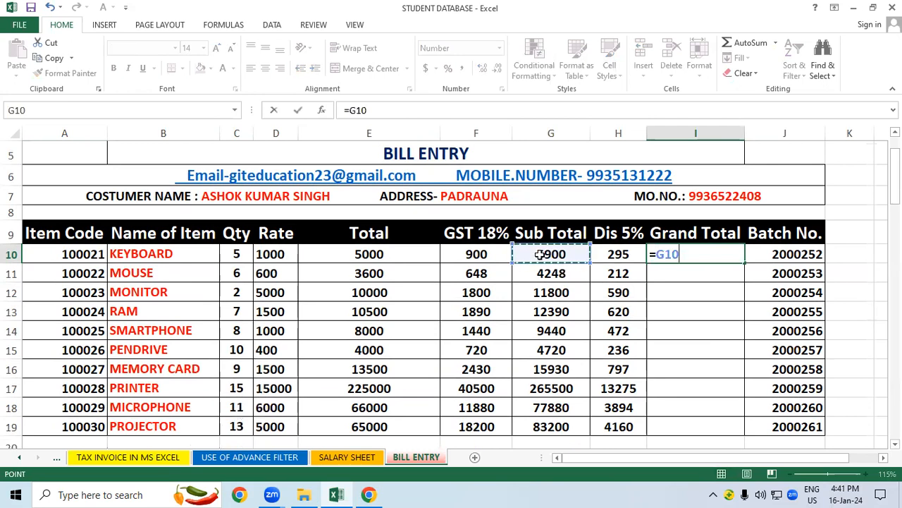
type("-")
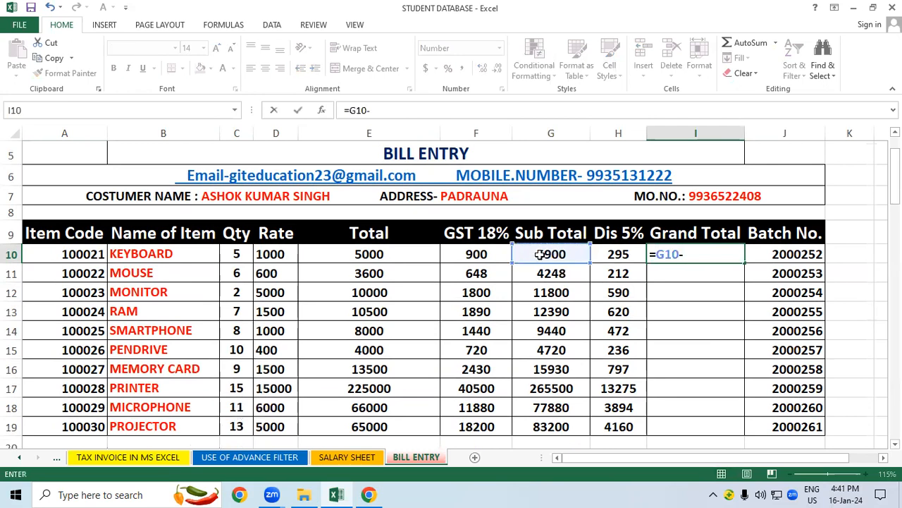
left_click(640, 255)
key("Return")
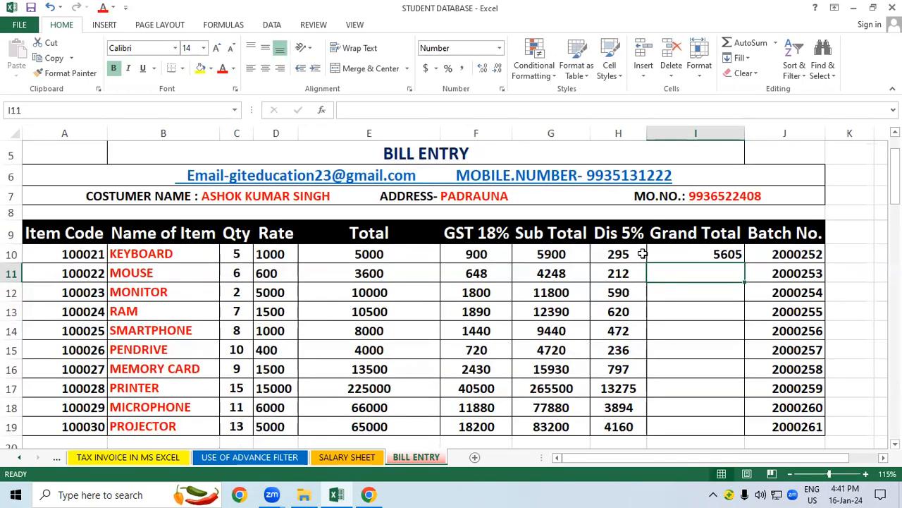
Fill the I10 Grand Total formula down through I19 for all remaining items
left_click(731, 252)
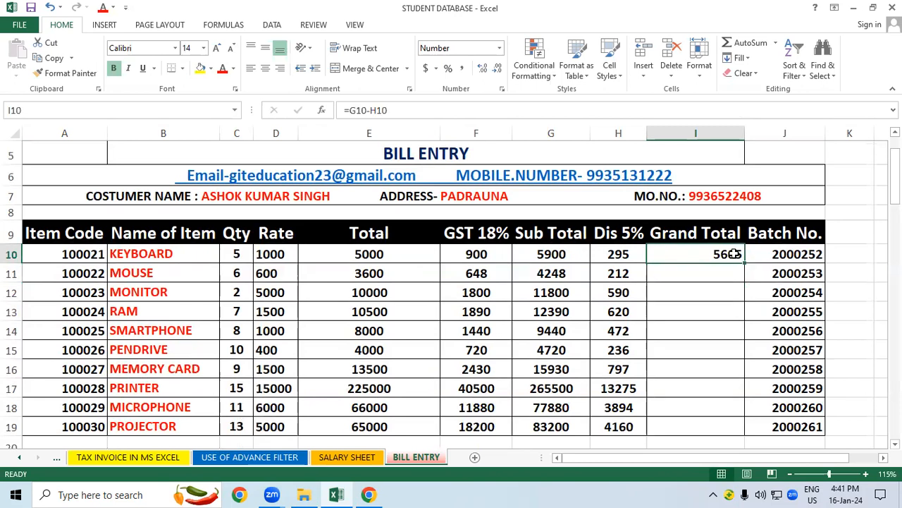
double_click(745, 261)
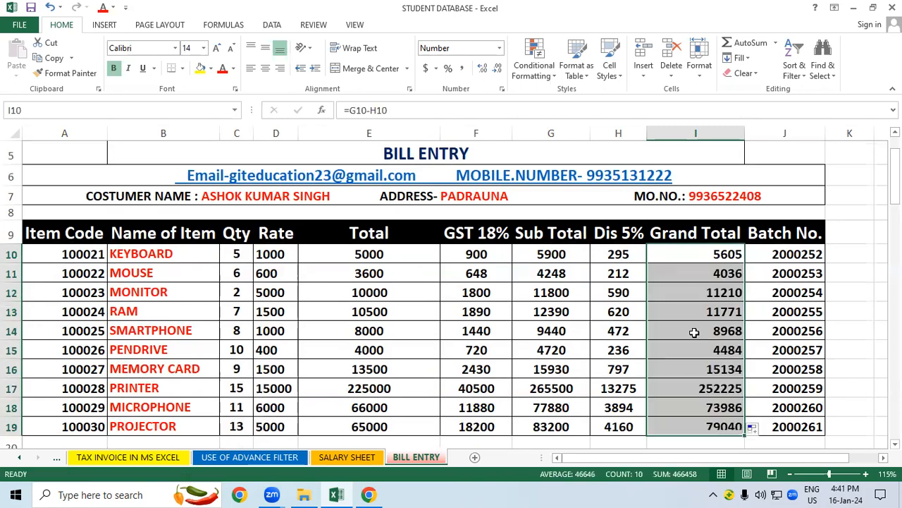
left_click(697, 428)
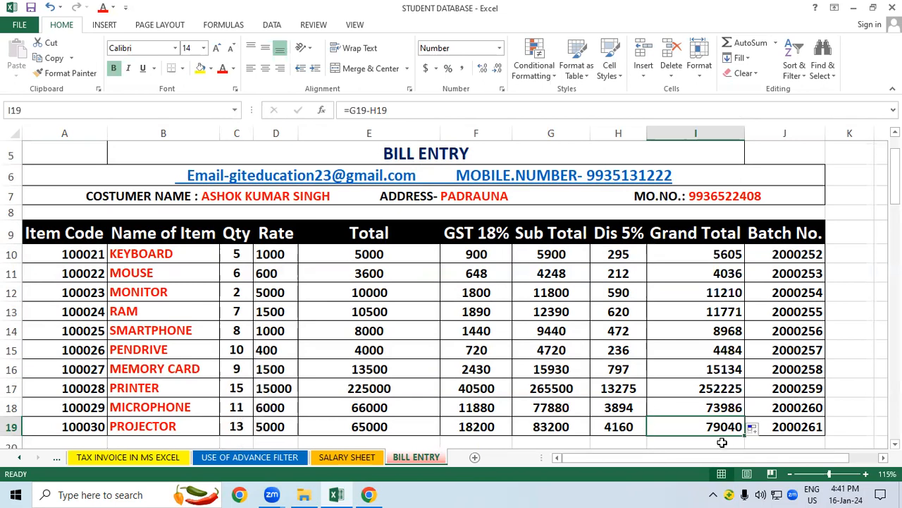
scroll(754, 430, "down", 1)
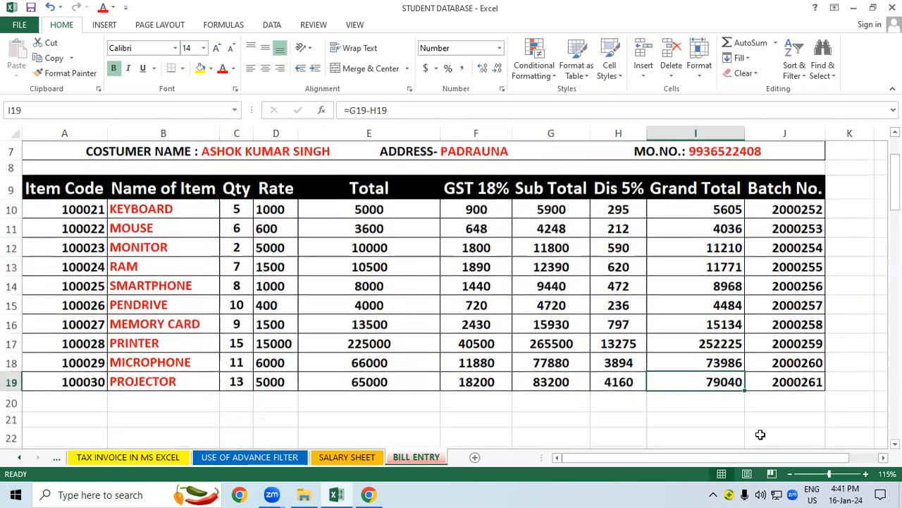
left_click(699, 403)
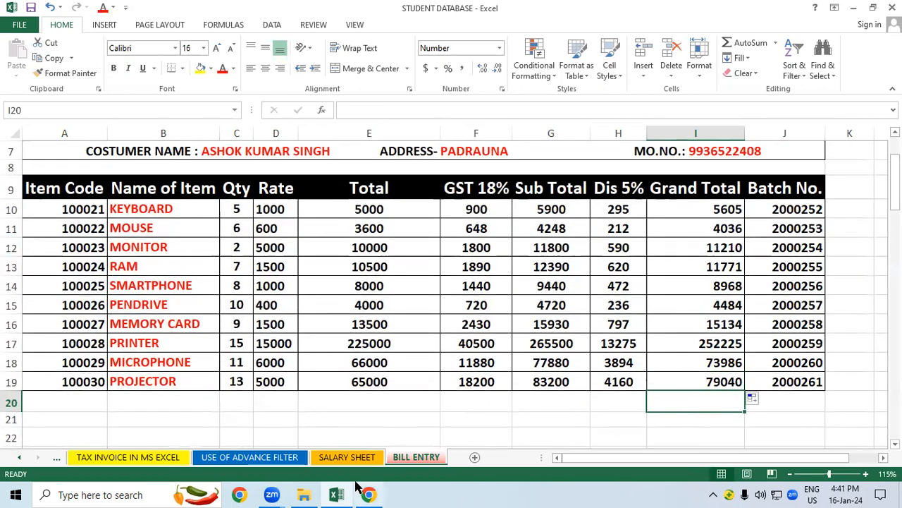
mouse_move(367, 493)
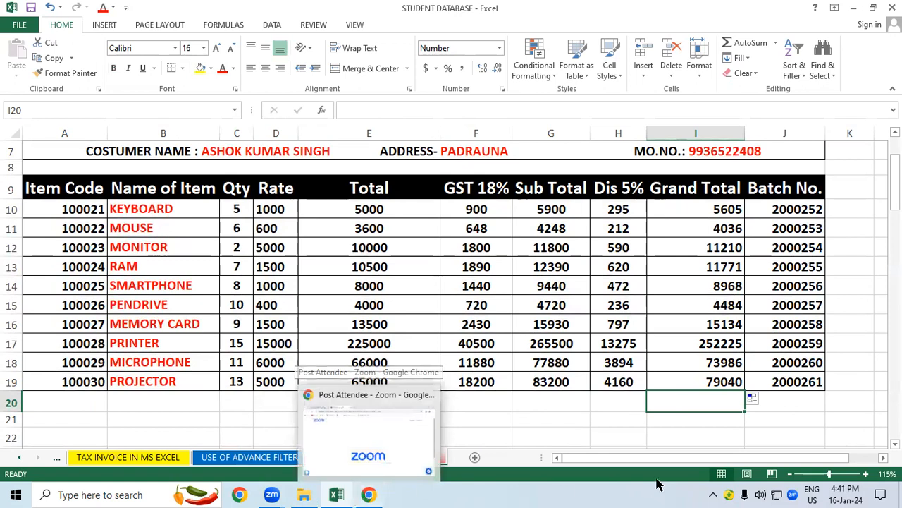
key("Up")
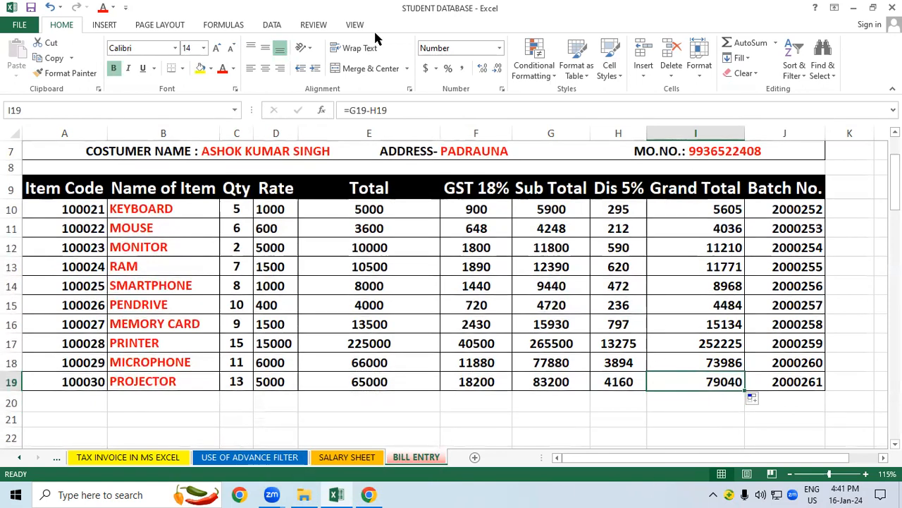